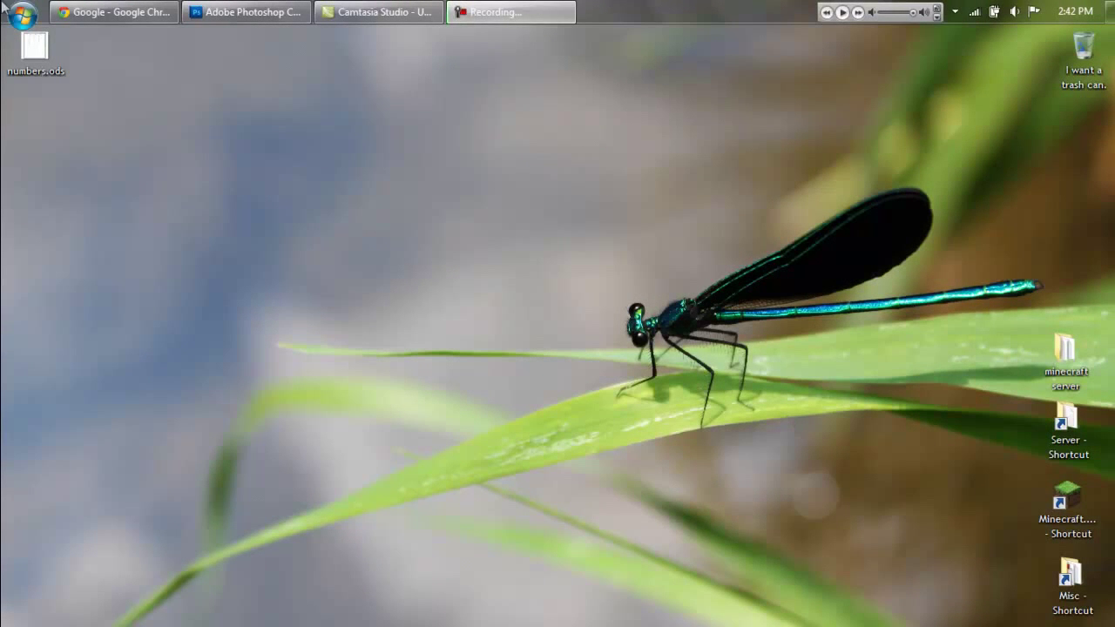
Step: Create a new 500×500 px document
left_click(247, 12)
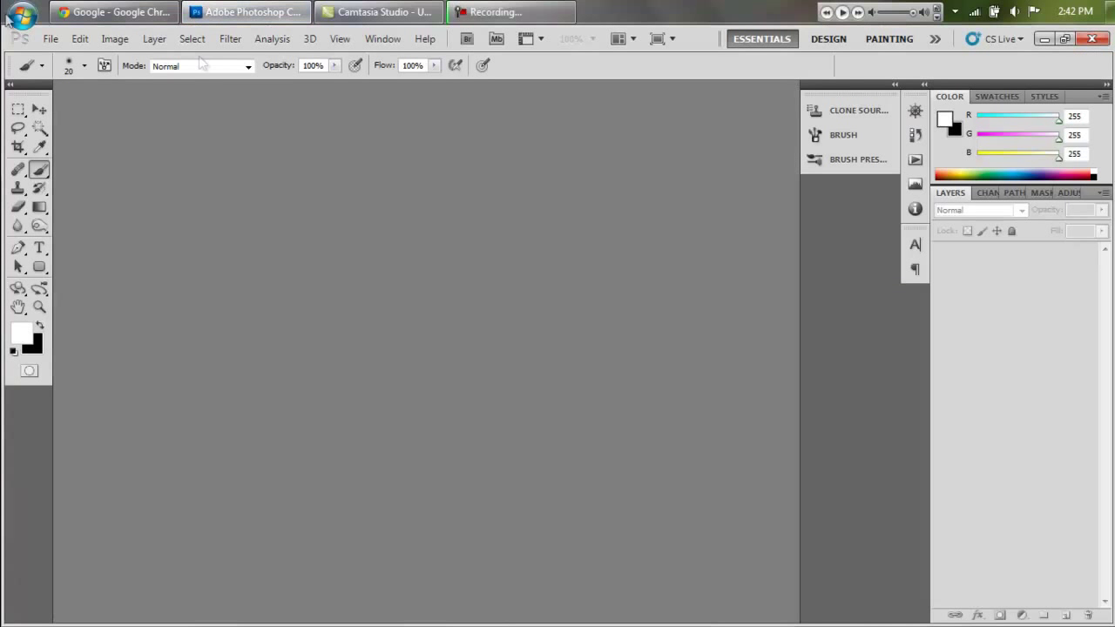
left_click(50, 38)
left_click(69, 58)
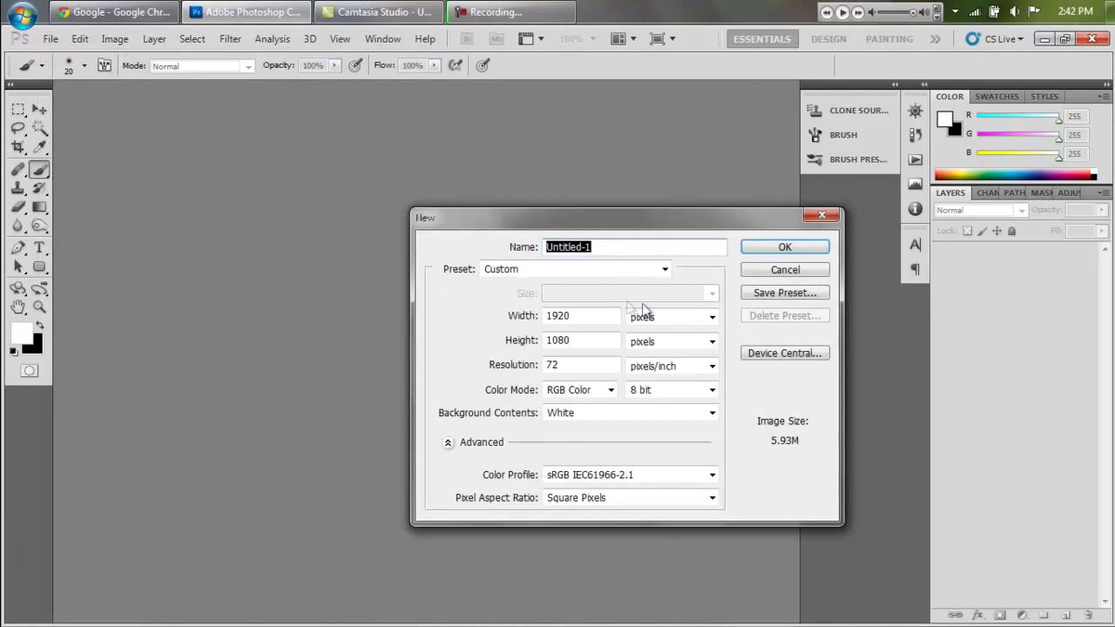
left_click(596, 315)
double_click(596, 315)
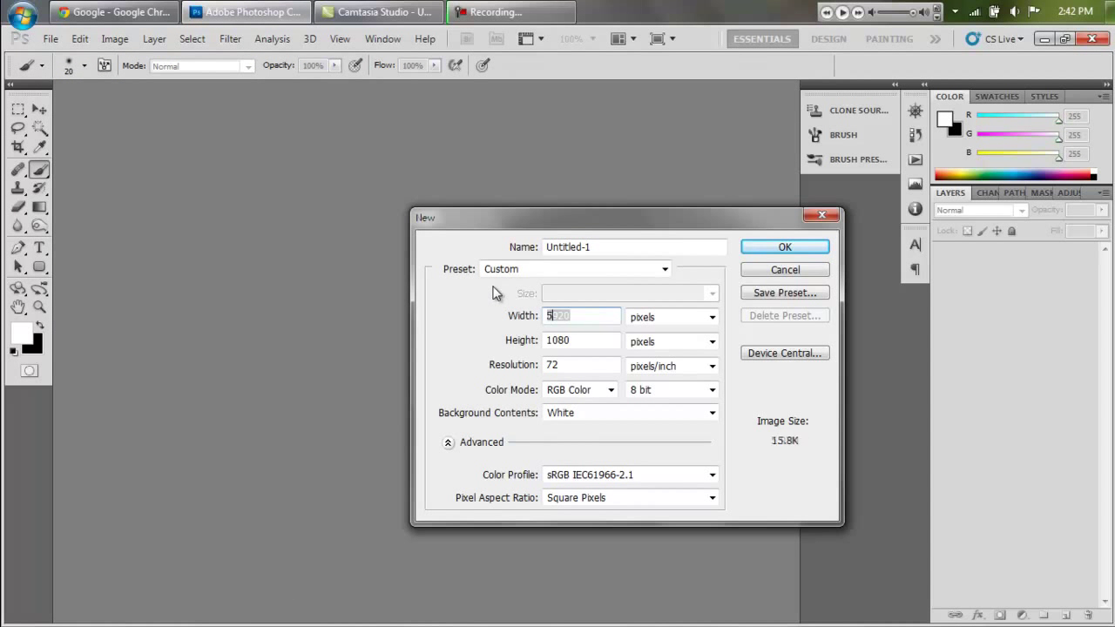
key("Tab")
type("5")
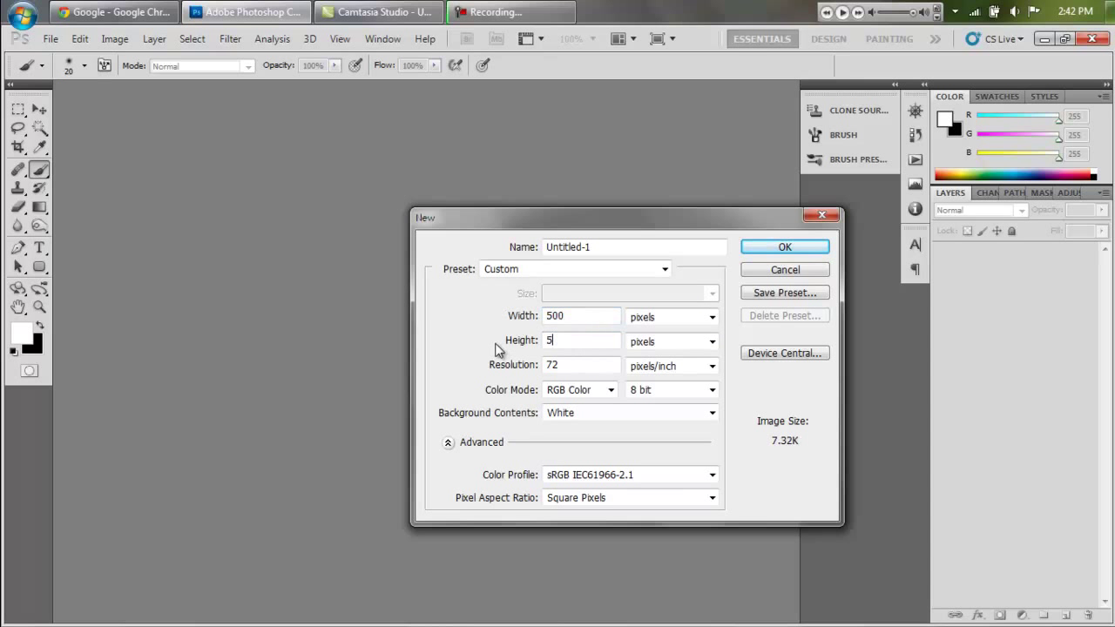
left_click(800, 253)
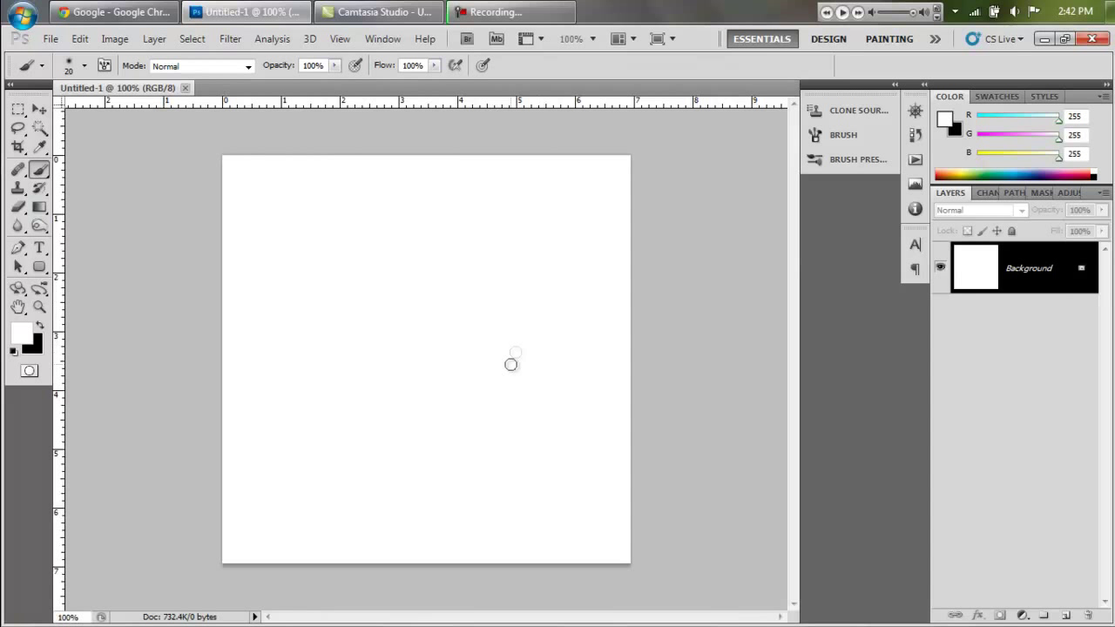
Step: Add a new layer and fill it with black
left_click(1067, 616)
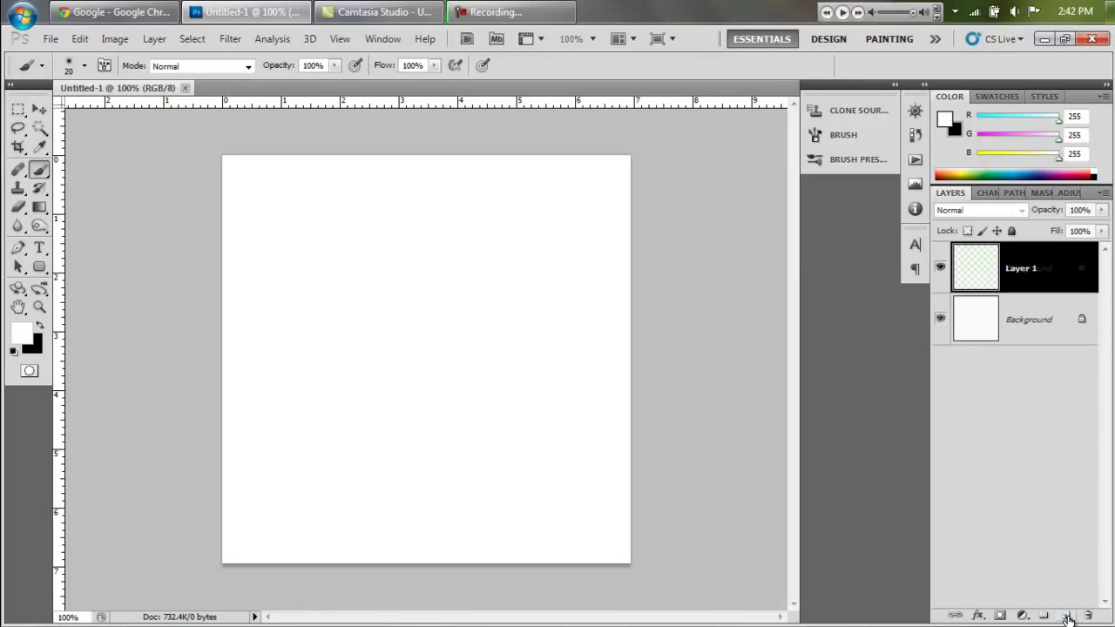
left_click(40, 325)
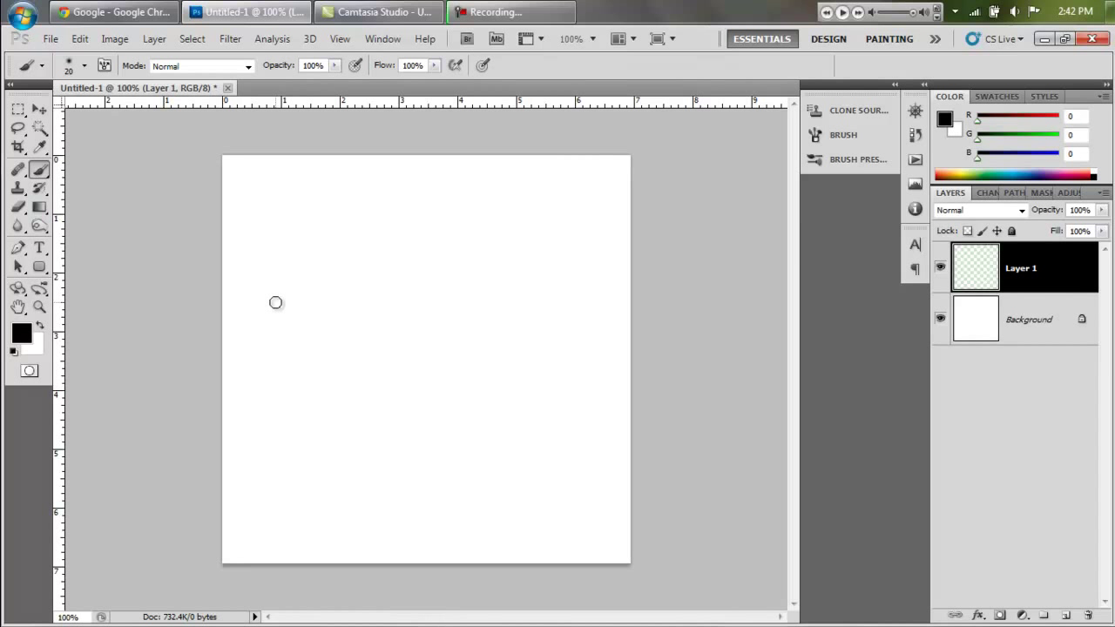
key("alt+Delete")
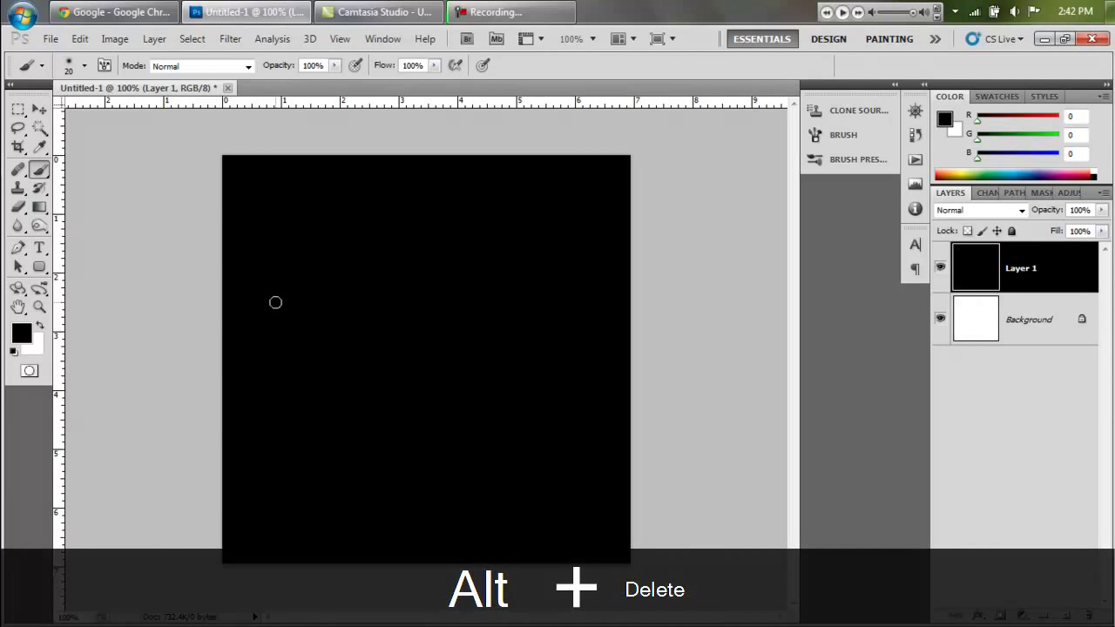
Step: Apply 10% Gaussian monochromatic noise to the black layer
left_click(231, 39)
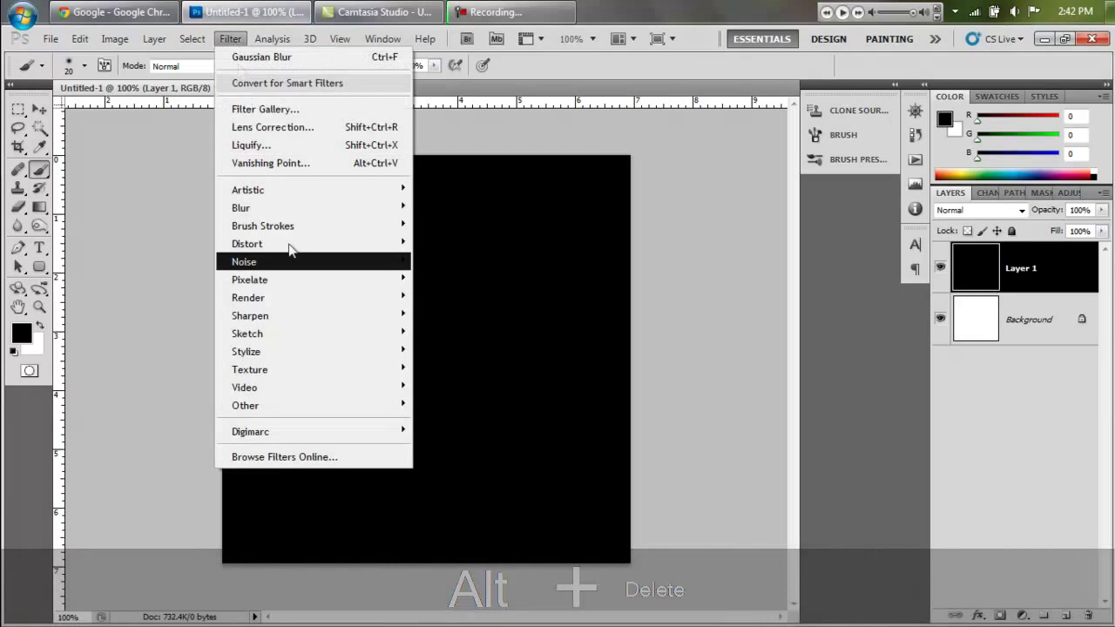
mouse_move(268, 300)
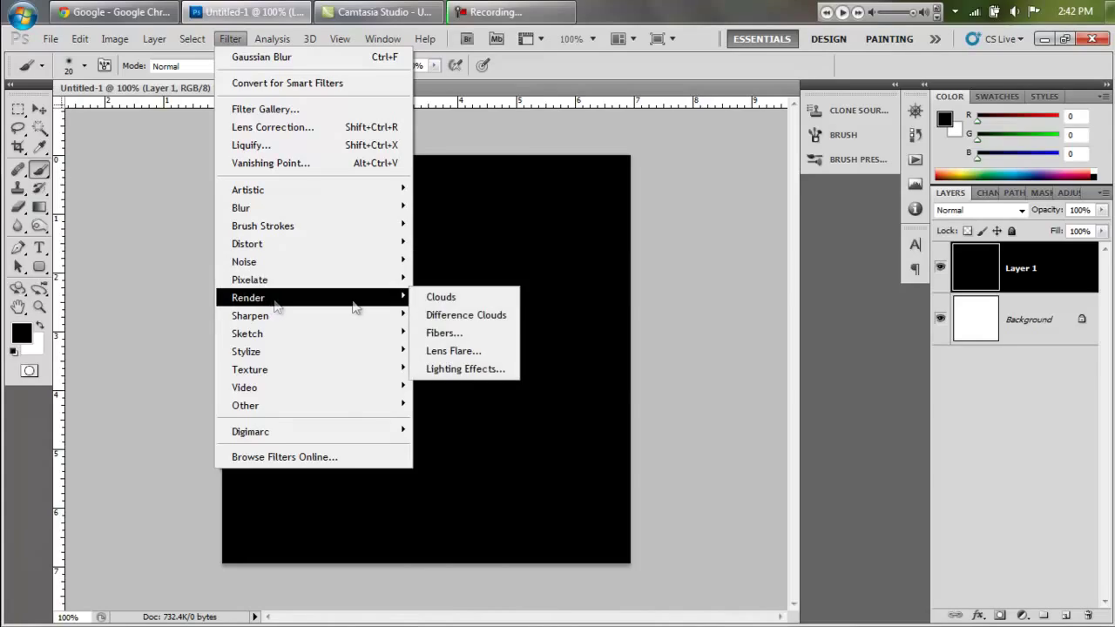
left_click(454, 298)
mouse_move(302, 261)
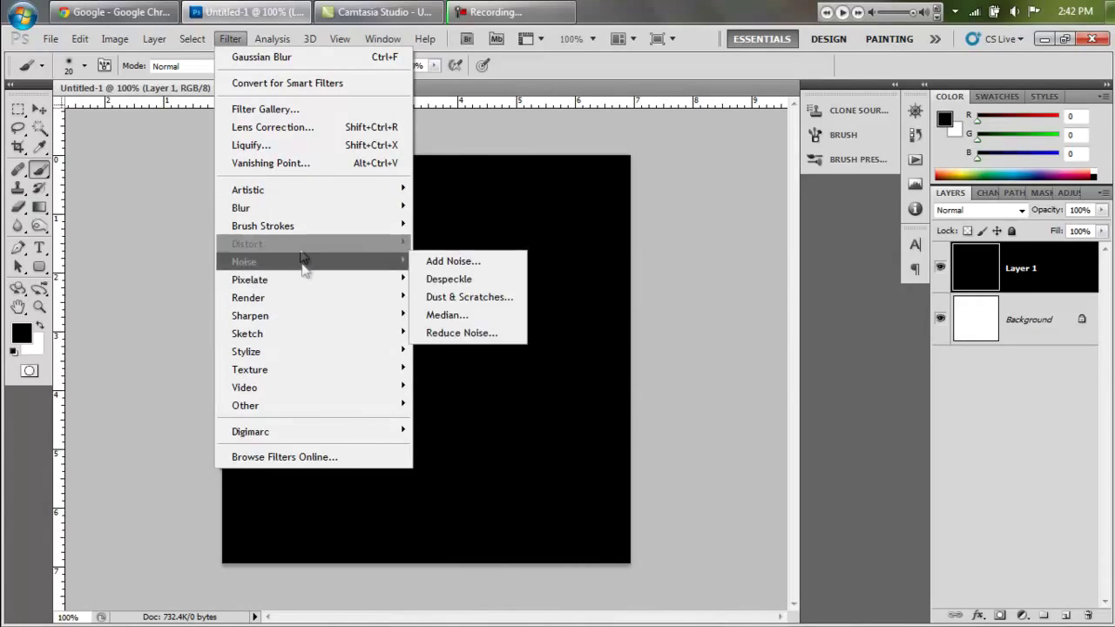
left_click(438, 259)
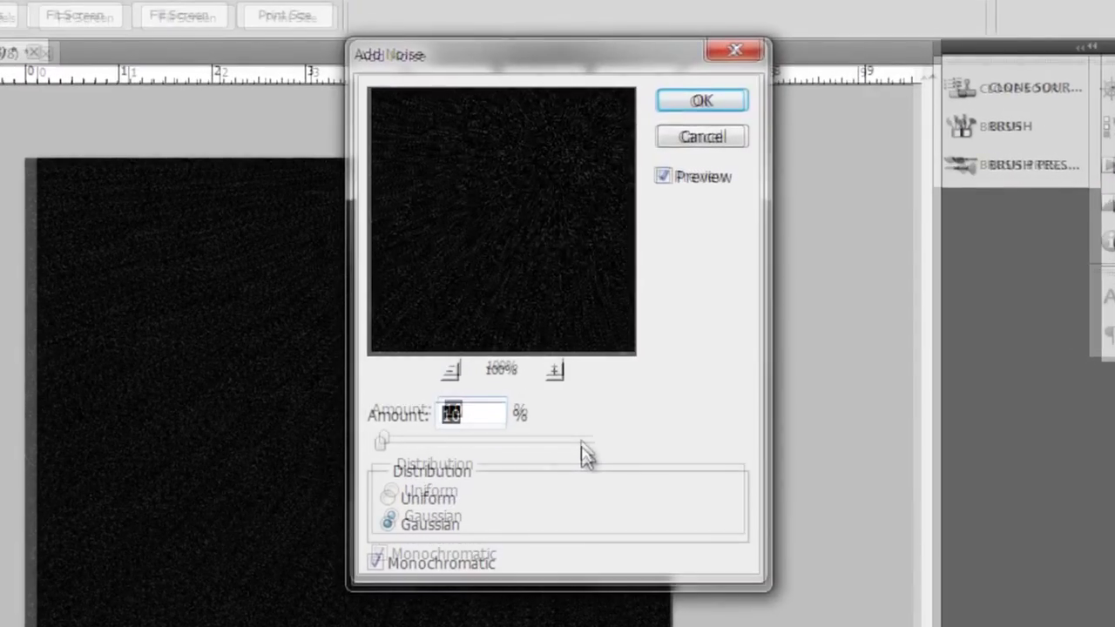
left_click(506, 318)
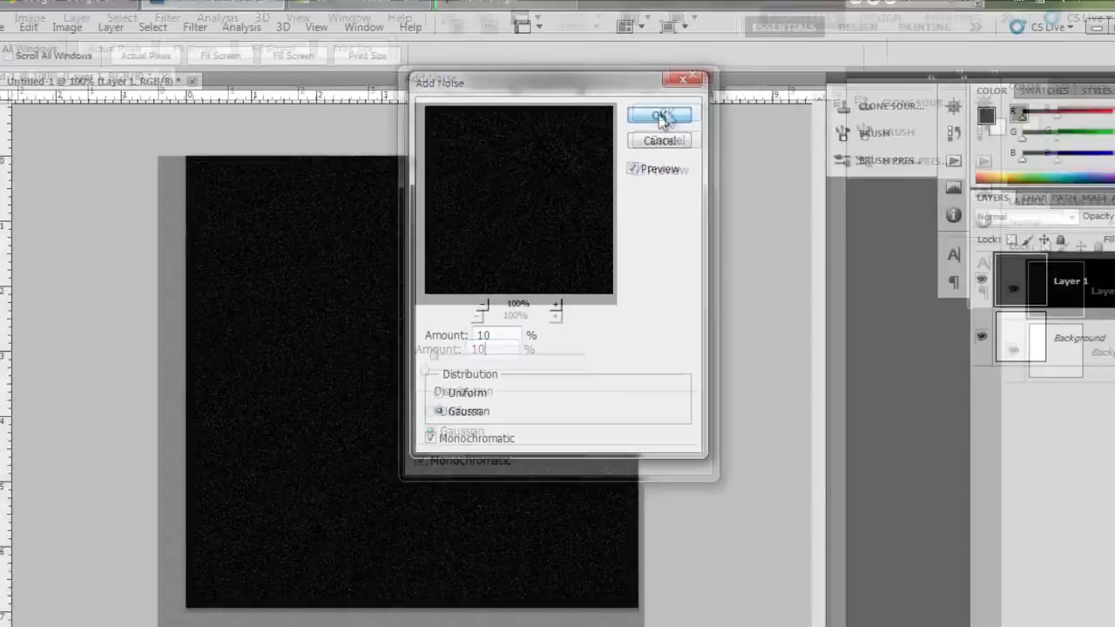
left_click(700, 100)
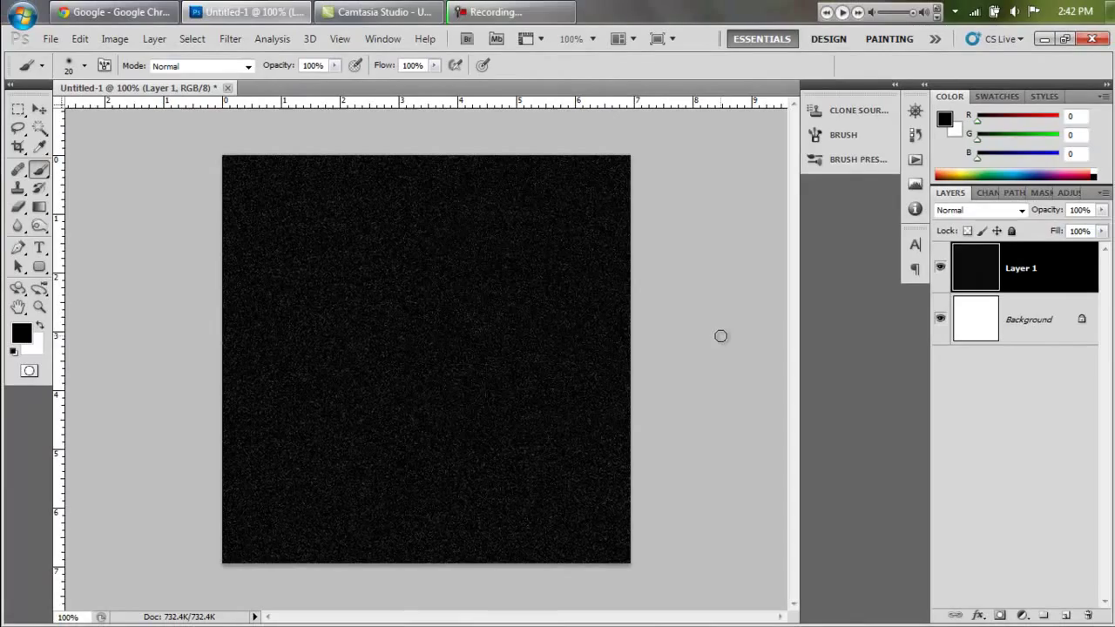
left_click(115, 38)
Step: Set Layer 1's Brightness to -49 and Contrast to 75
mouse_move(128, 89)
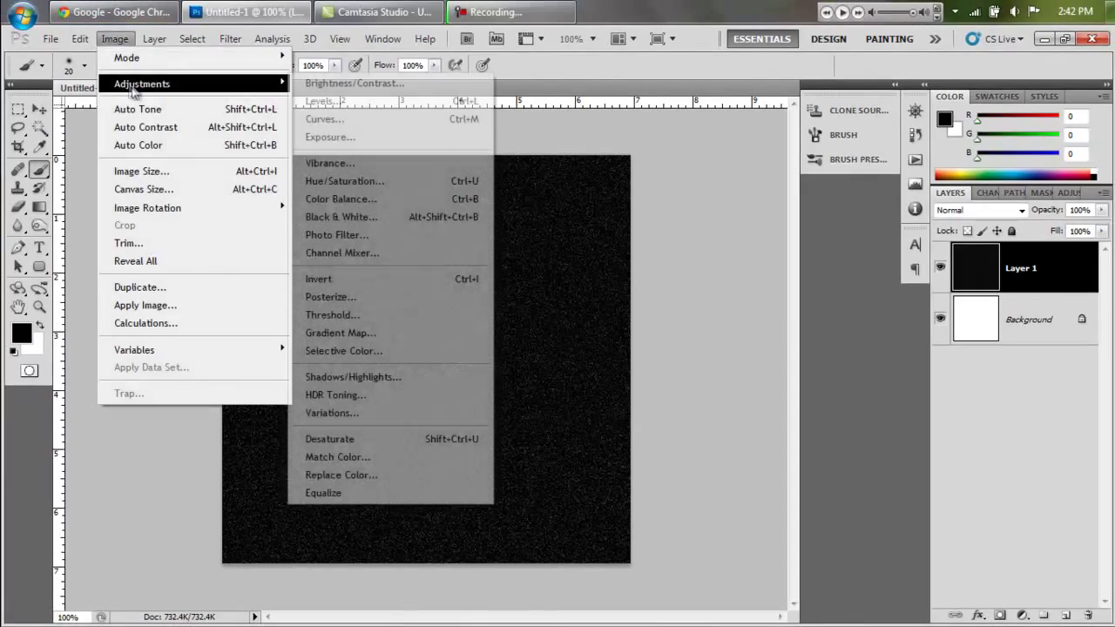
left_click(300, 89)
left_click_drag(517, 223, 482, 228)
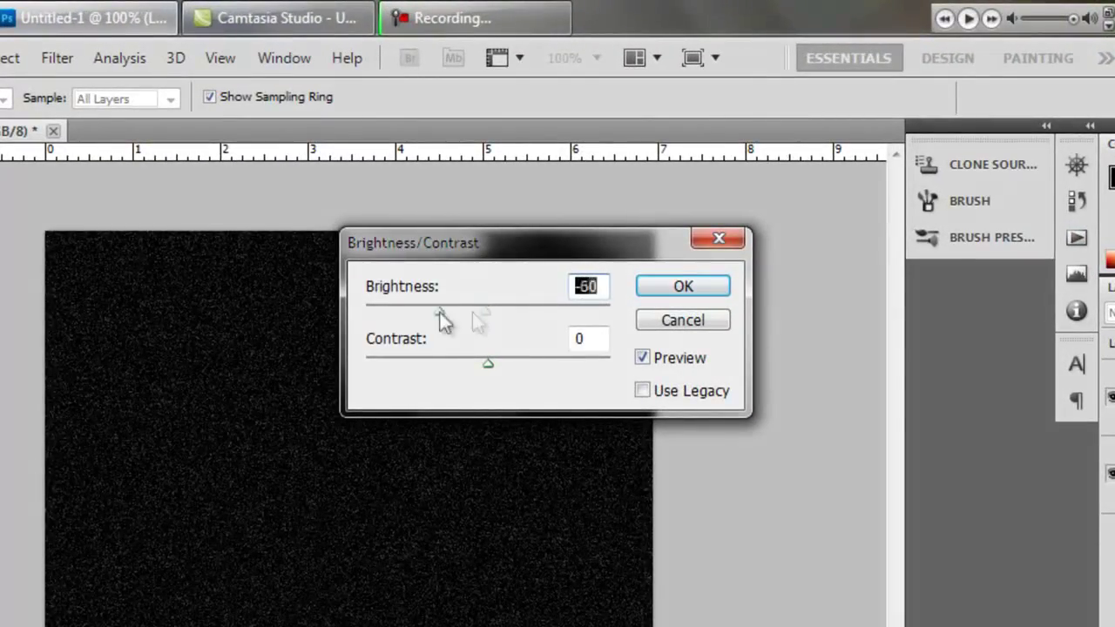
mouse_move(442, 313)
left_mouse_down()
mouse_move(434, 317)
mouse_move(449, 317)
left_mouse_up()
left_click_drag(489, 363, 580, 363)
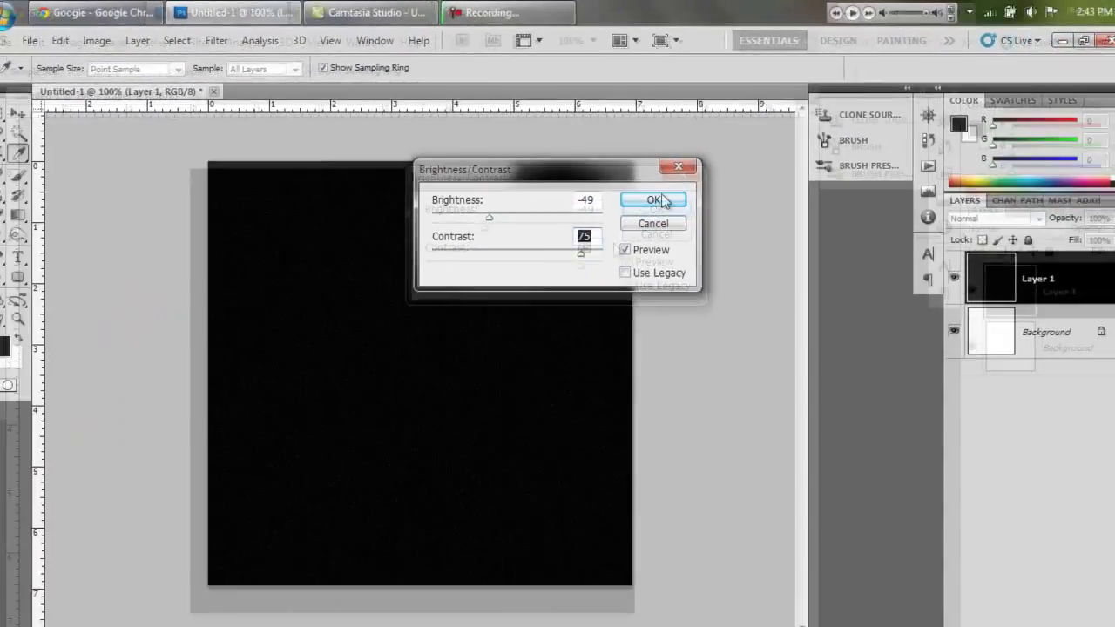
left_click(683, 286)
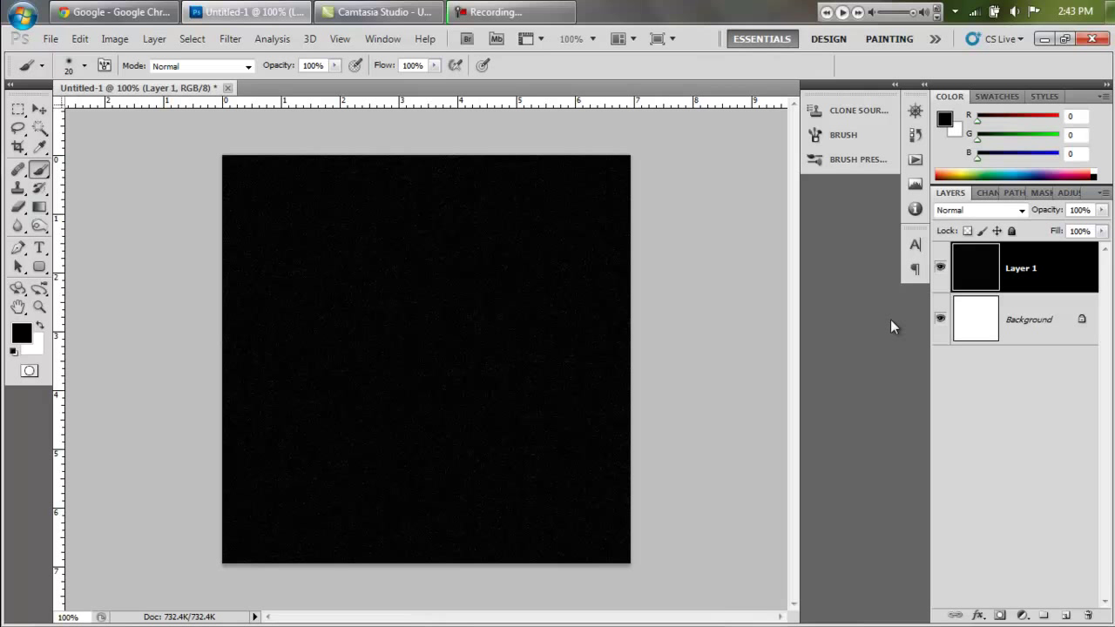
Step: Duplicate Layer 1 and enlarge the copy to about 195%
right_click(1065, 266)
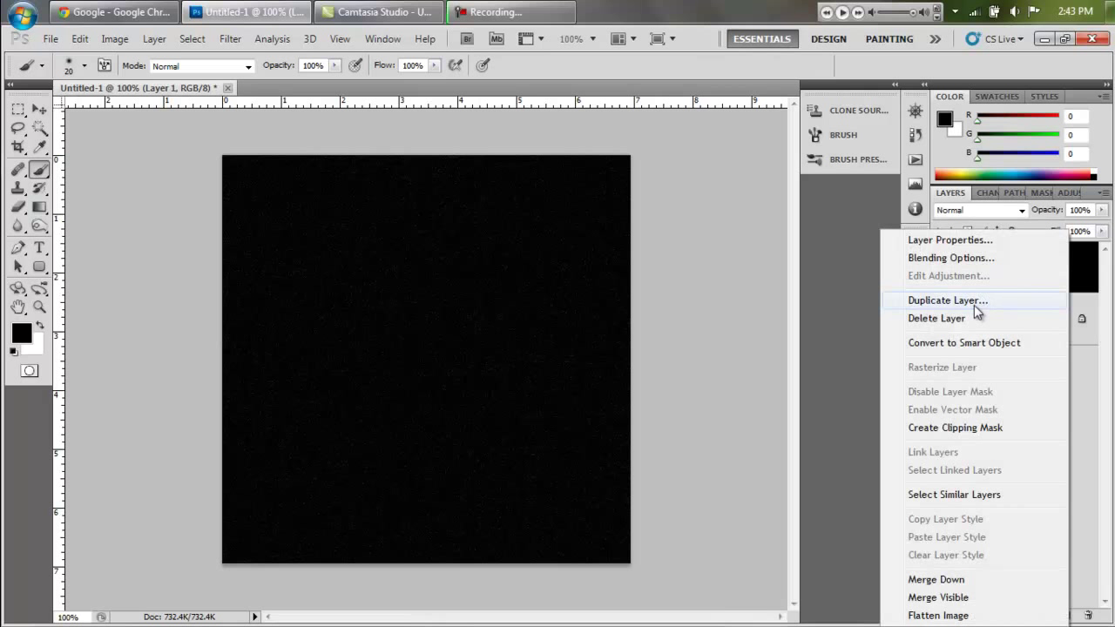
left_click(948, 300)
left_click(684, 187)
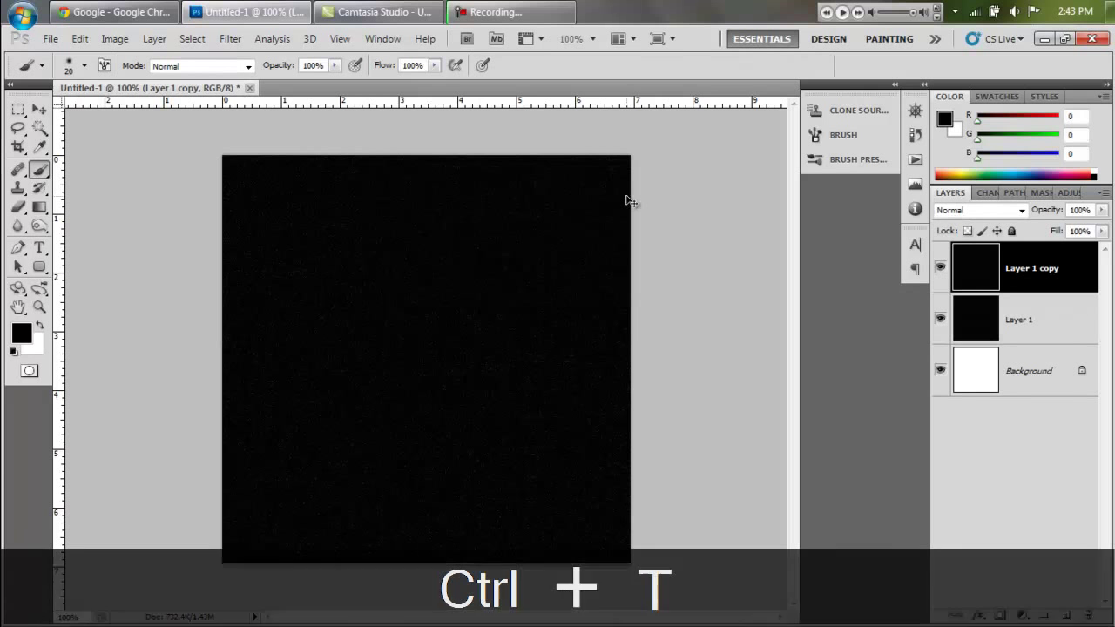
key("ctrl+t")
left_click_drag(646, 485, 760, 623)
left_click_drag(493, 433, 549, 378)
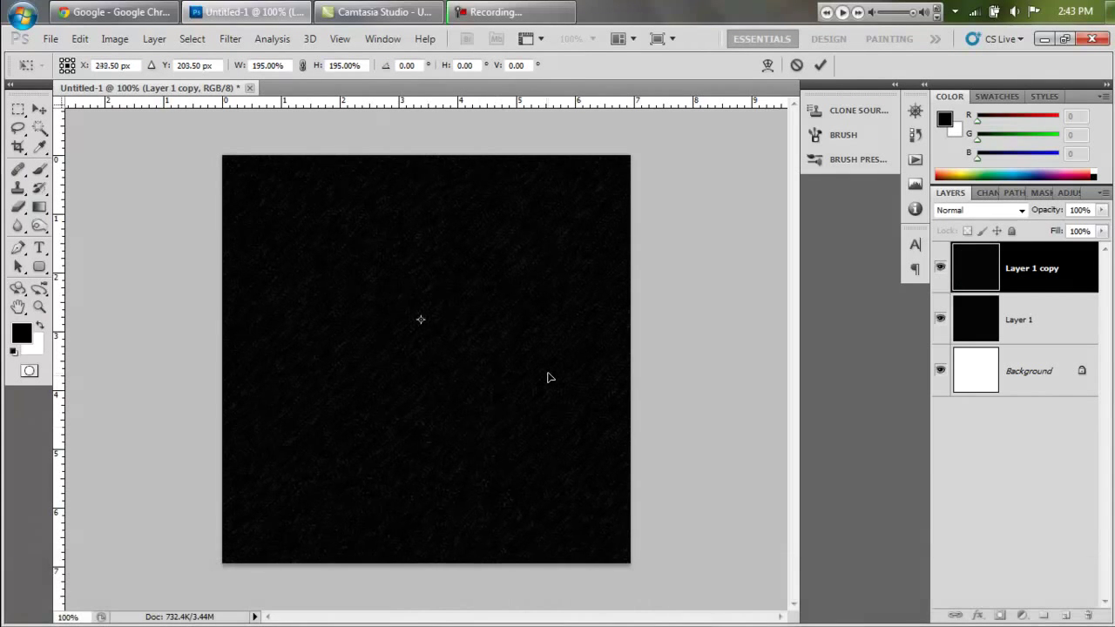
key("Return")
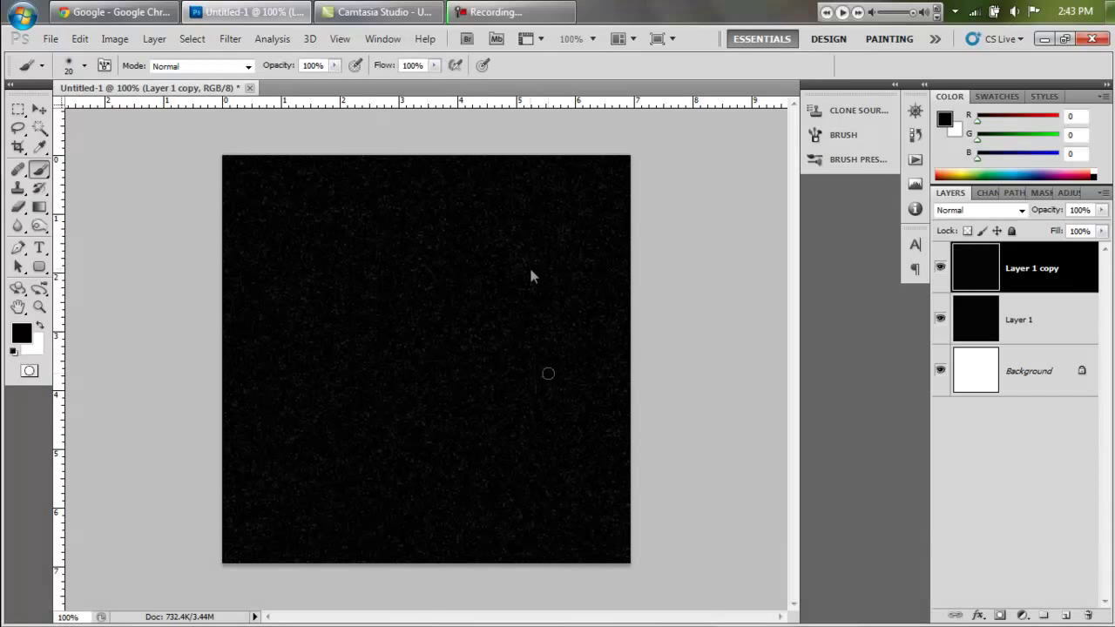
Step: Darken the Layer 1 copy to -100 brightness and raise its contrast
left_click(114, 38)
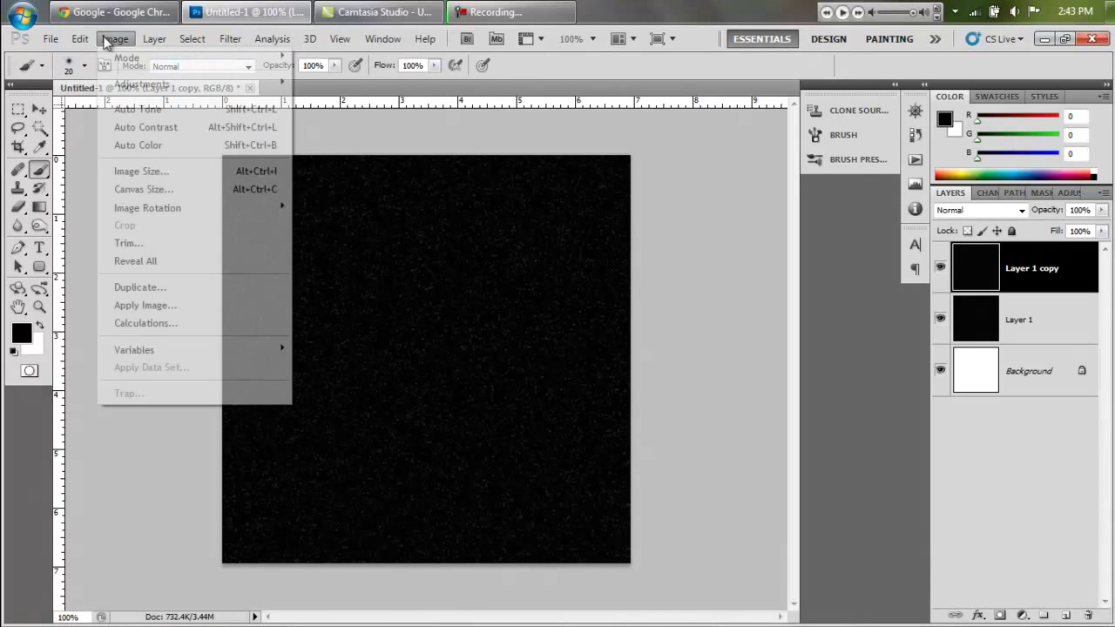
mouse_move(228, 84)
left_click(354, 83)
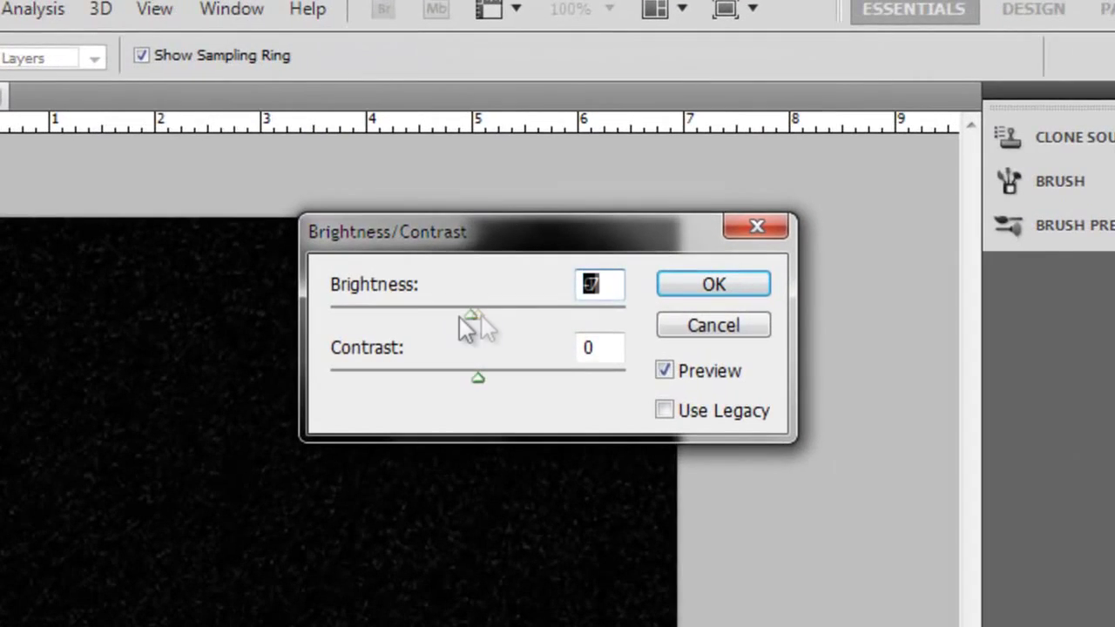
left_click_drag(519, 217, 496, 224)
left_click_drag(433, 319, 386, 321)
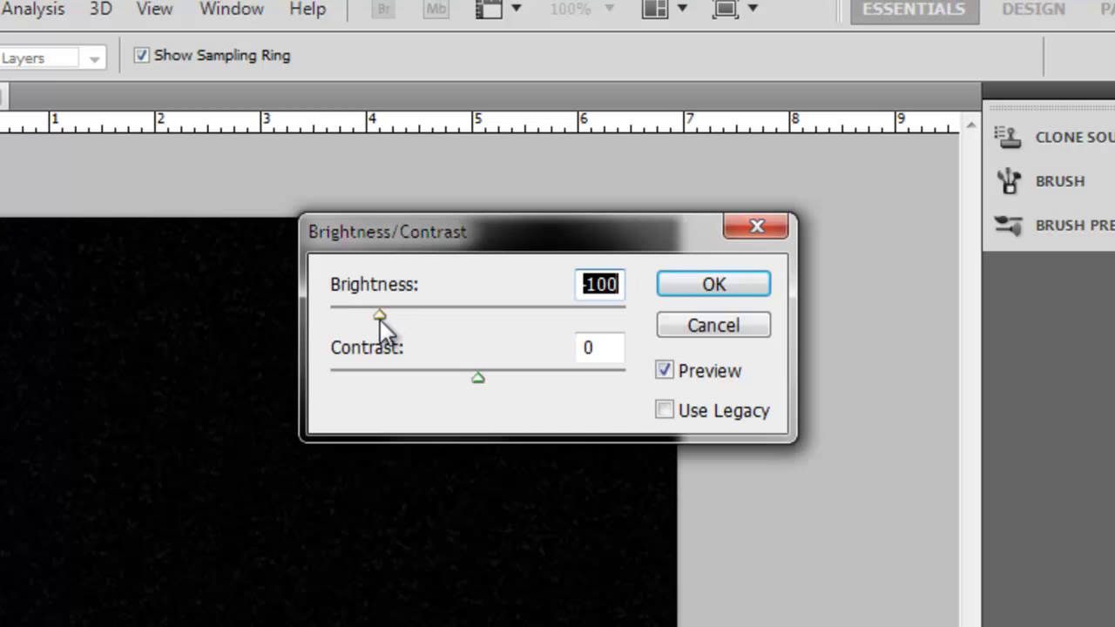
left_click_drag(493, 379, 550, 377)
left_click(750, 286)
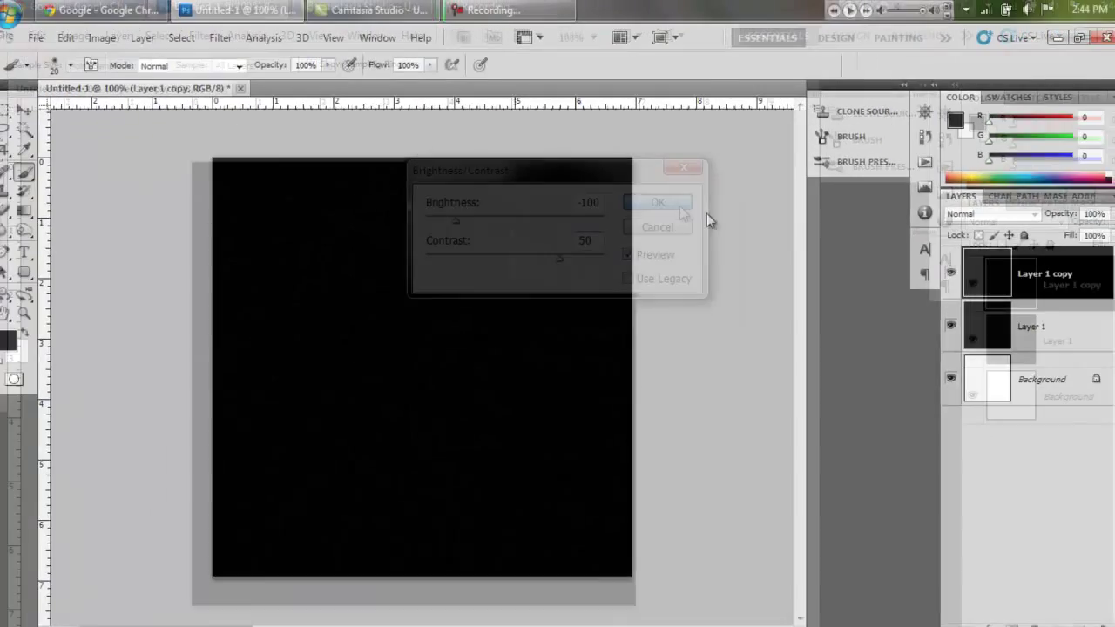
key("ctrl+equal")
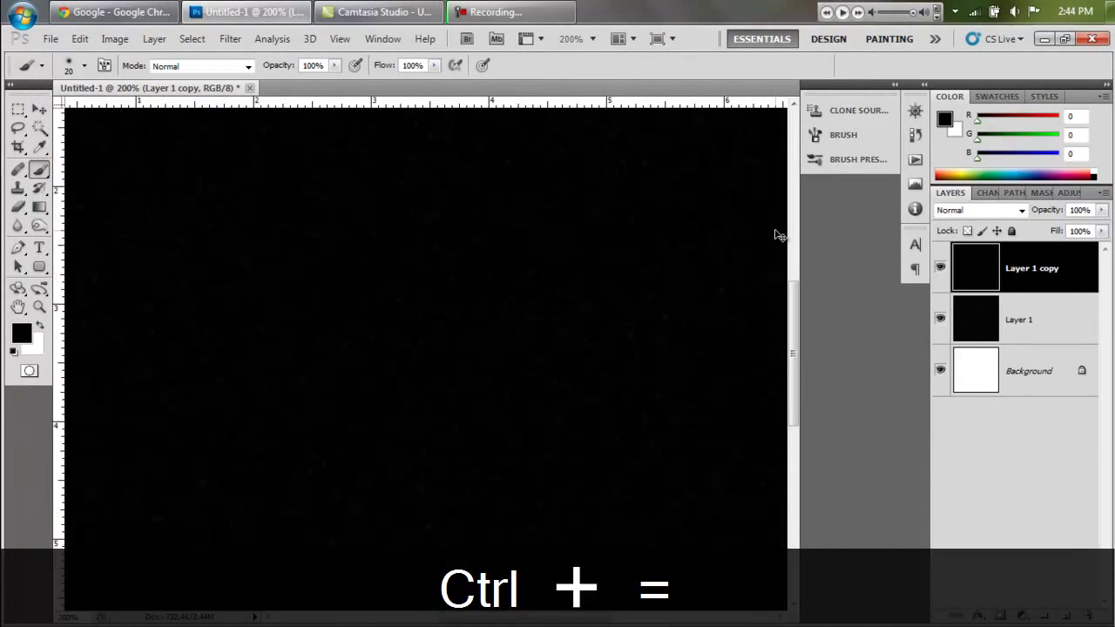
key("ctrl+minus")
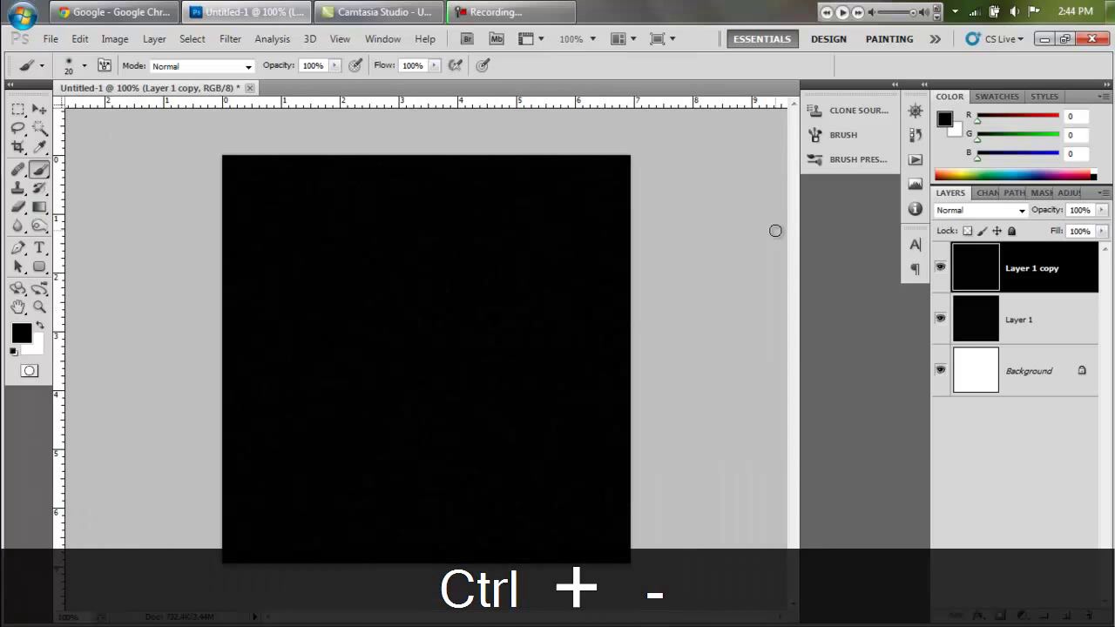
Step: Invert the copy and set its Levels input to 240 / 1.00 / 250
key("ctrl+i")
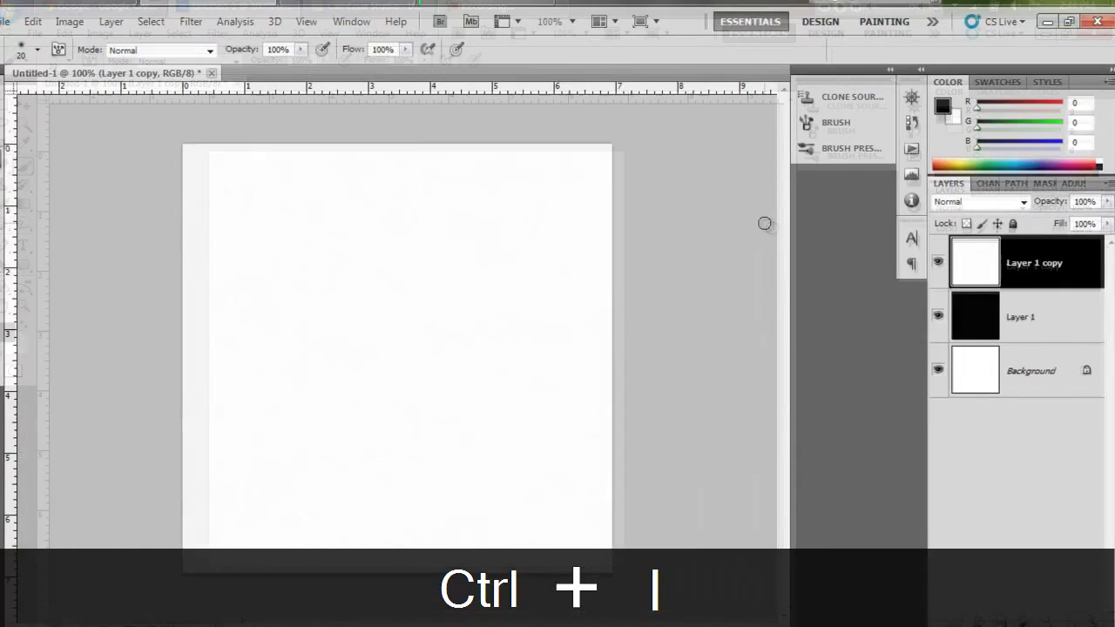
key("ctrl+l")
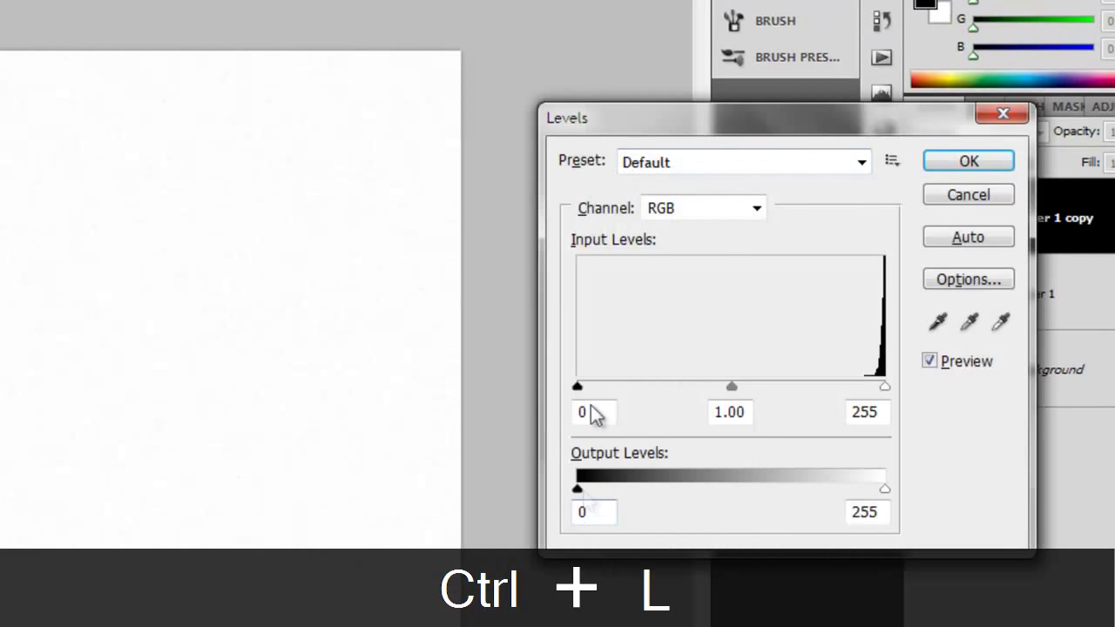
left_click_drag(578, 389, 854, 392)
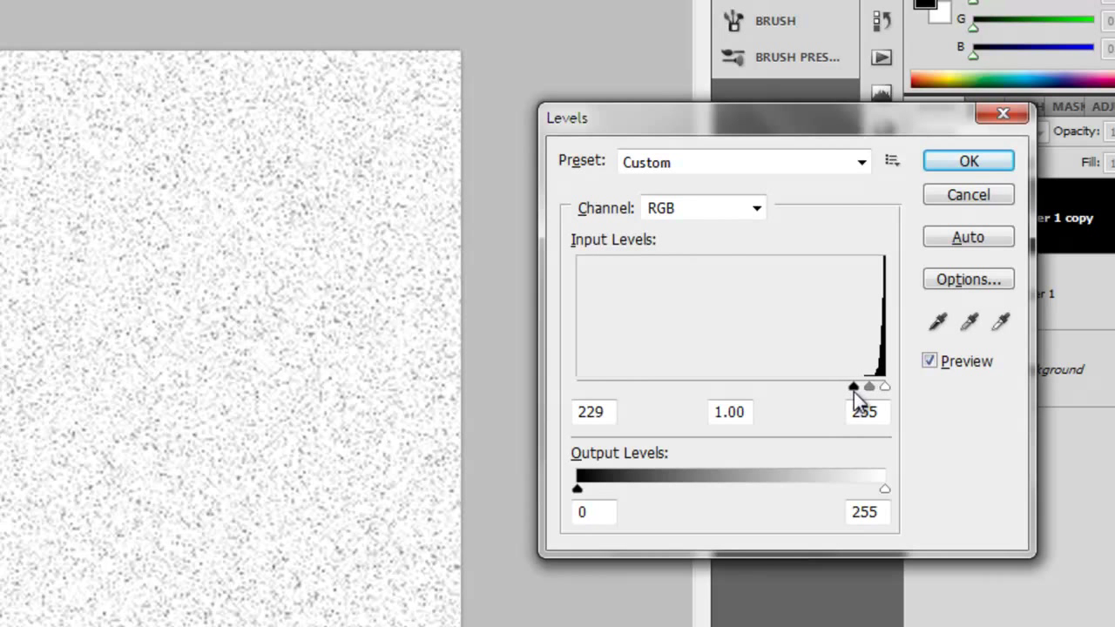
left_click_drag(853, 392, 855, 392)
left_click_drag(882, 388, 881, 389)
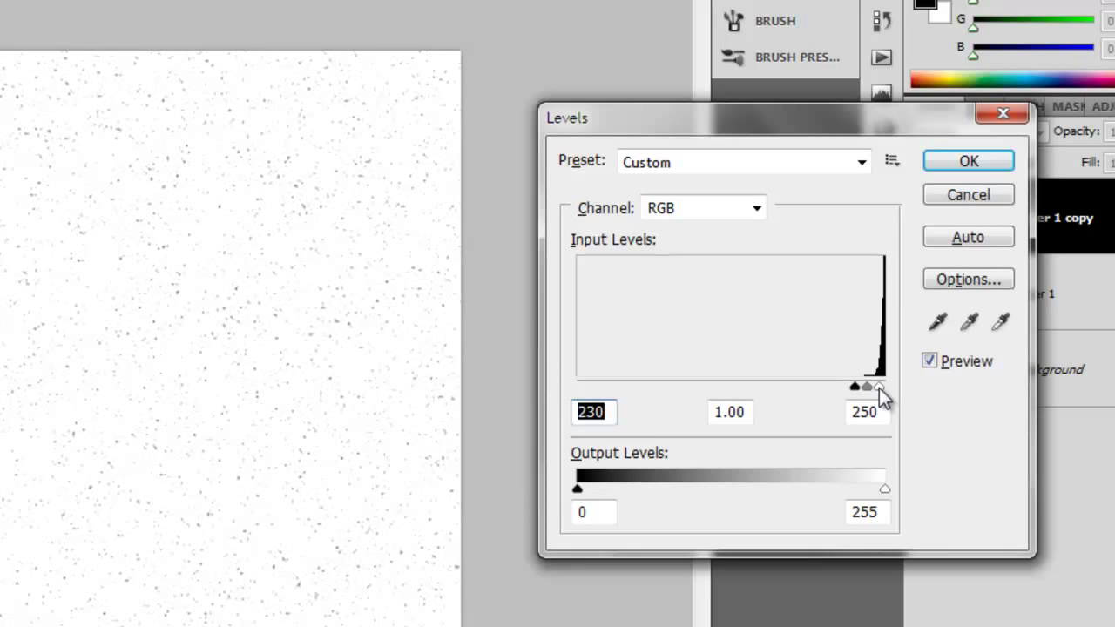
left_click_drag(879, 388, 879, 388)
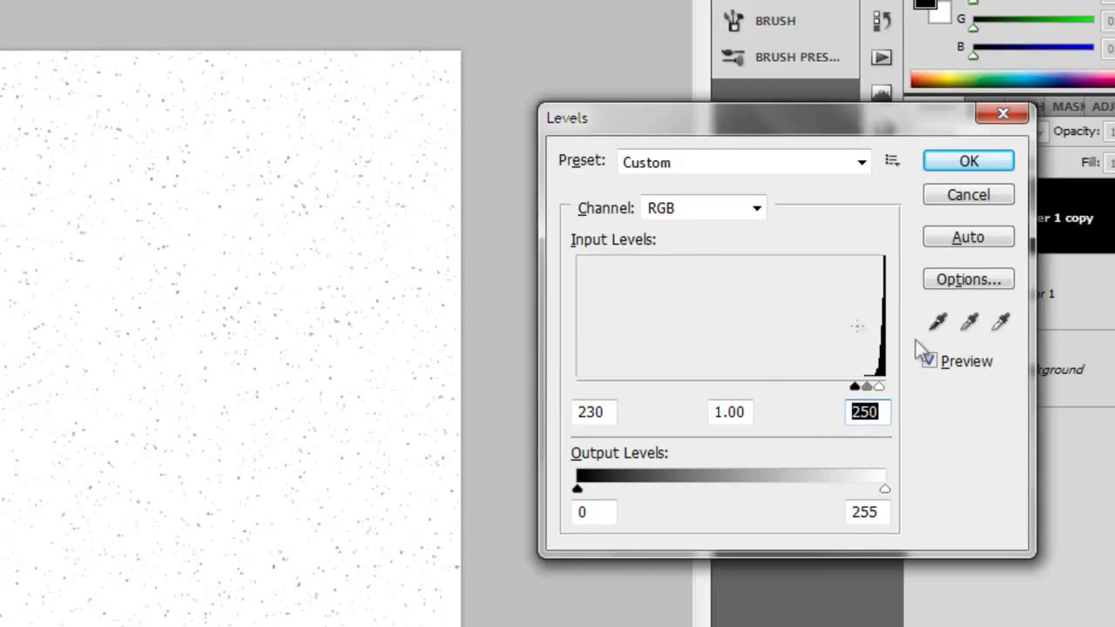
left_click_drag(857, 388, 872, 392)
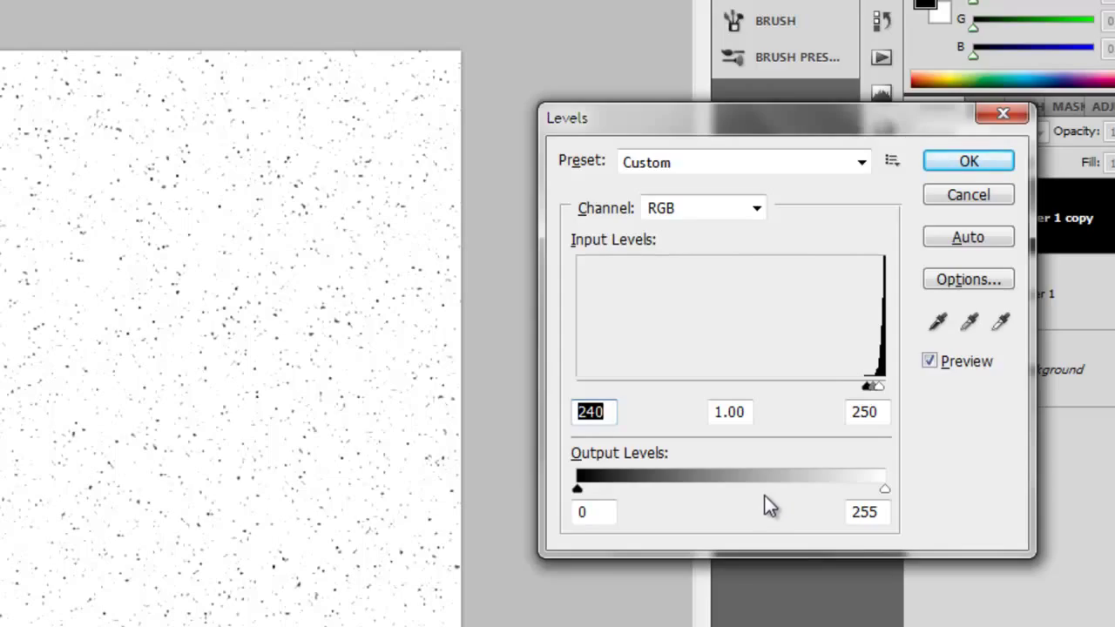
left_click(969, 161)
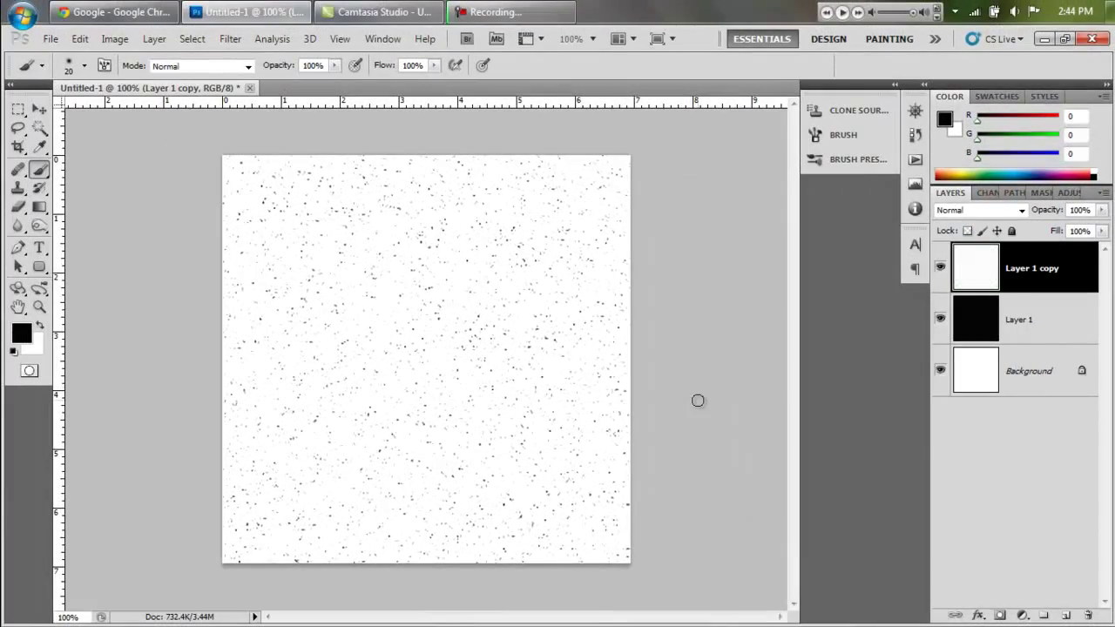
Step: Invert the copy to white specks on black and set its blend mode to Screen
key("ctrl+i")
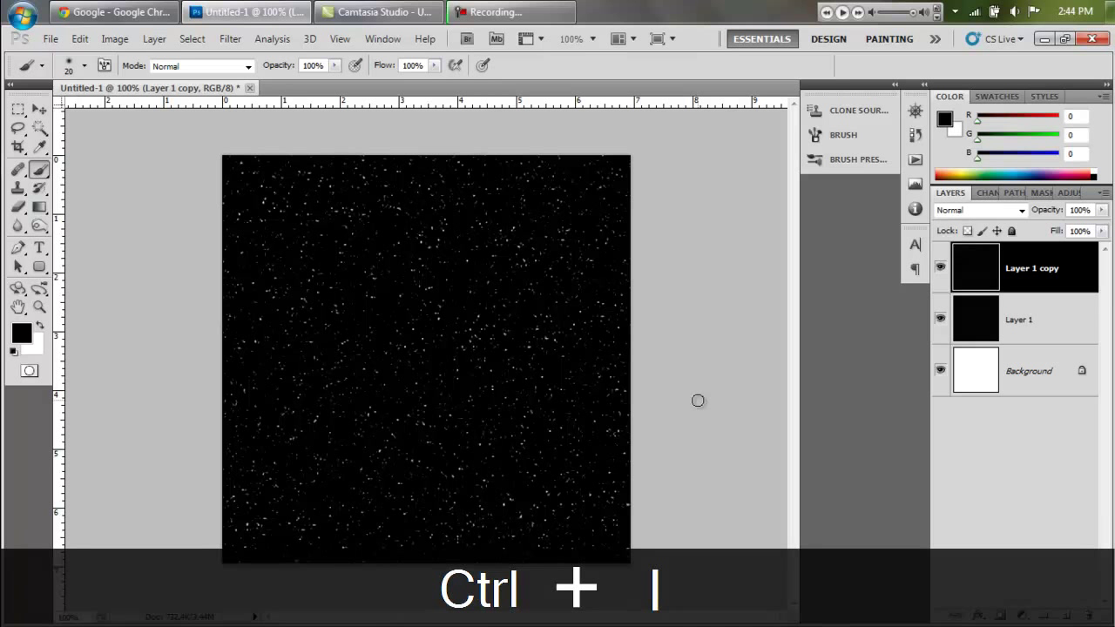
left_click(976, 210)
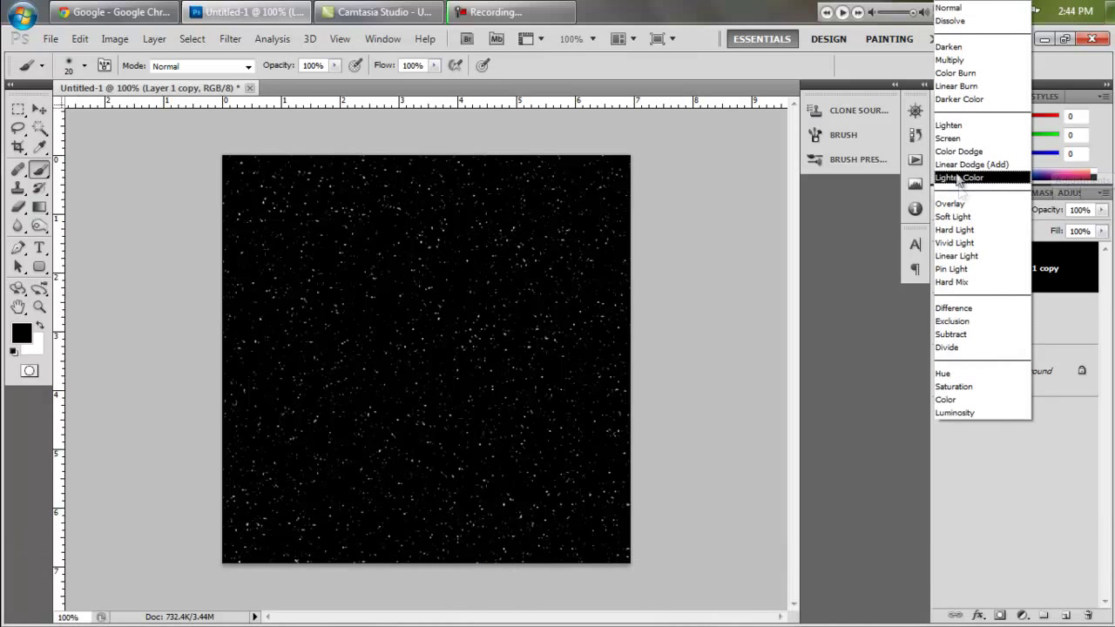
left_click(949, 137)
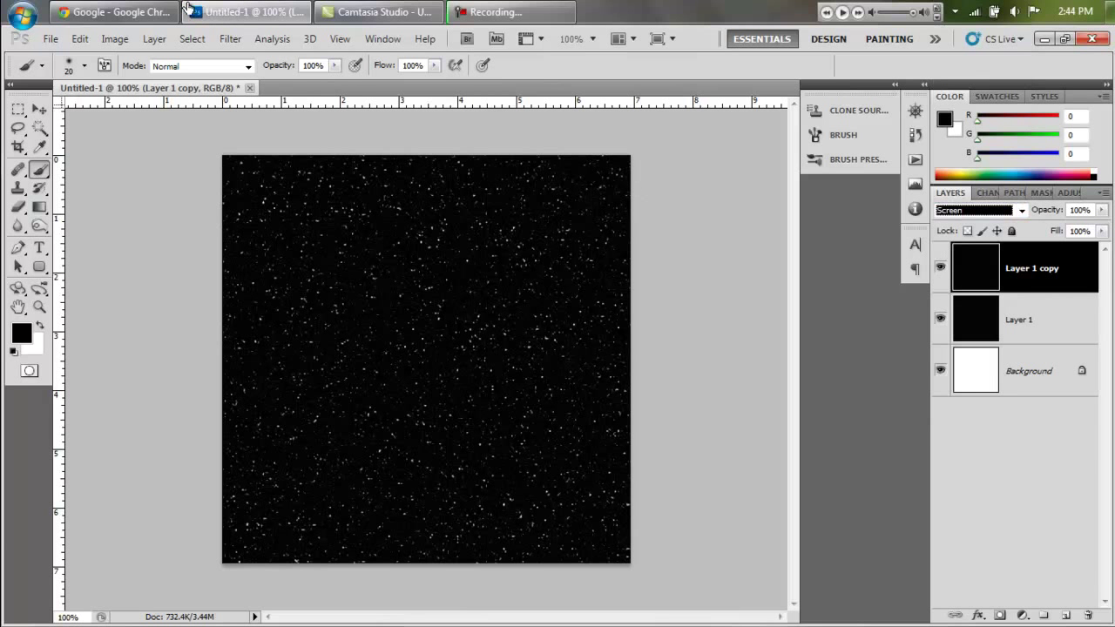
key("ctrl+equal")
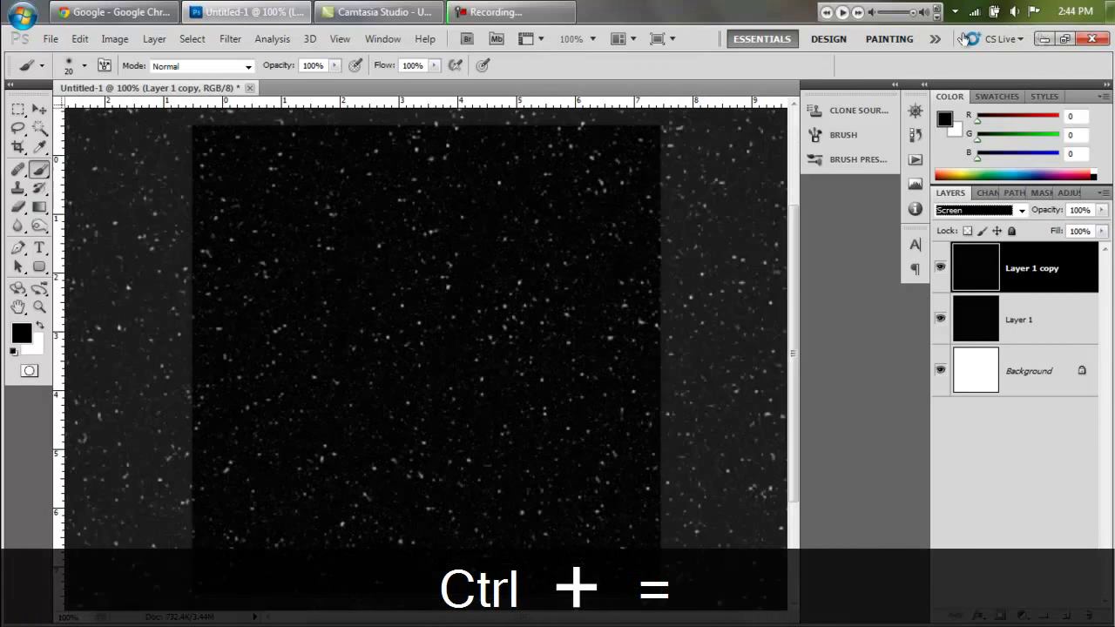
key("ctrl+minus")
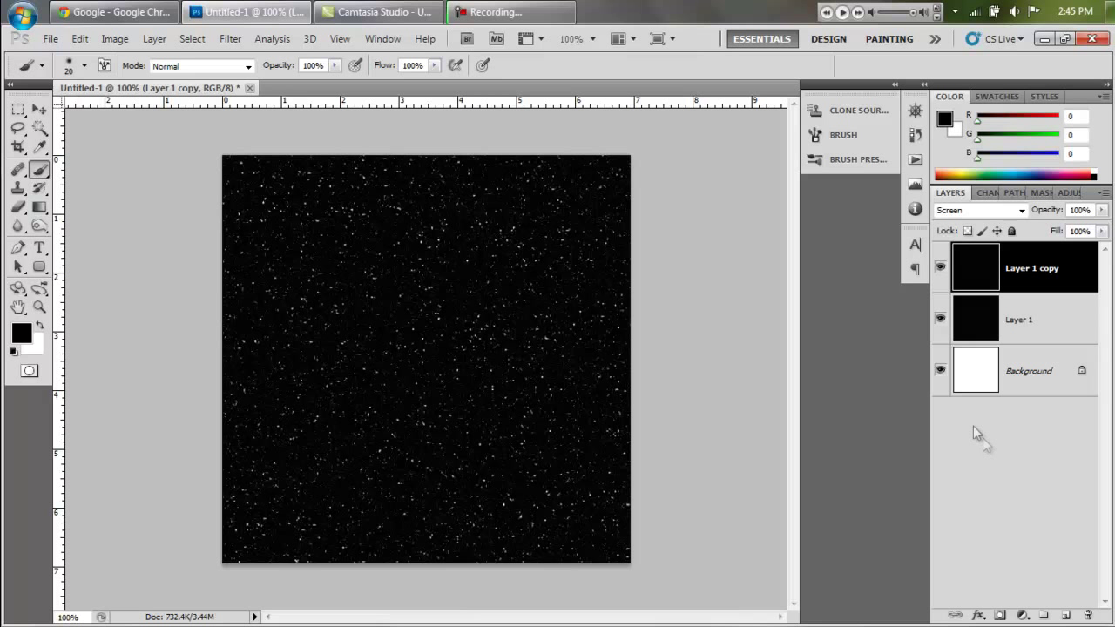
left_click(17, 207)
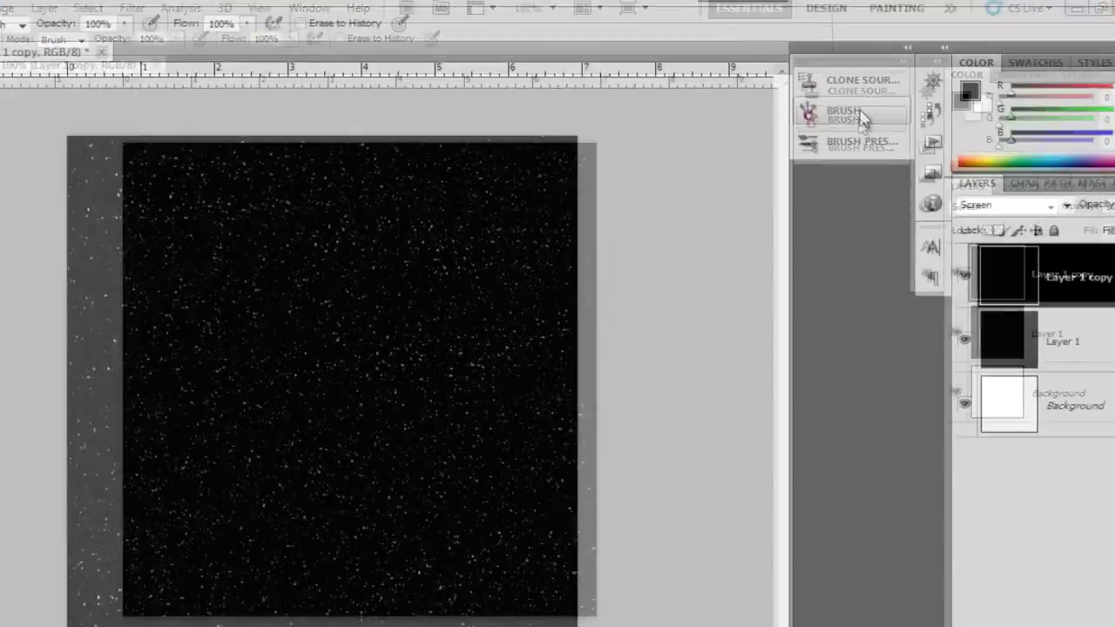
Step: Give the eraser a 100% hard tip with 1% spacing and a 50 px size
left_click(861, 119)
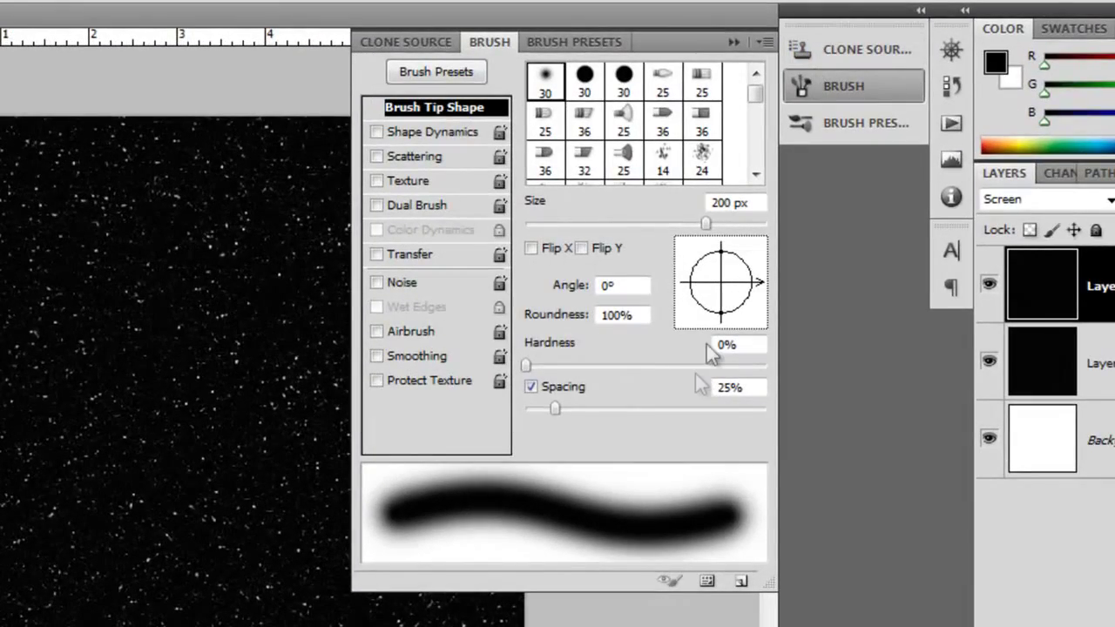
left_click_drag(527, 366, 848, 356)
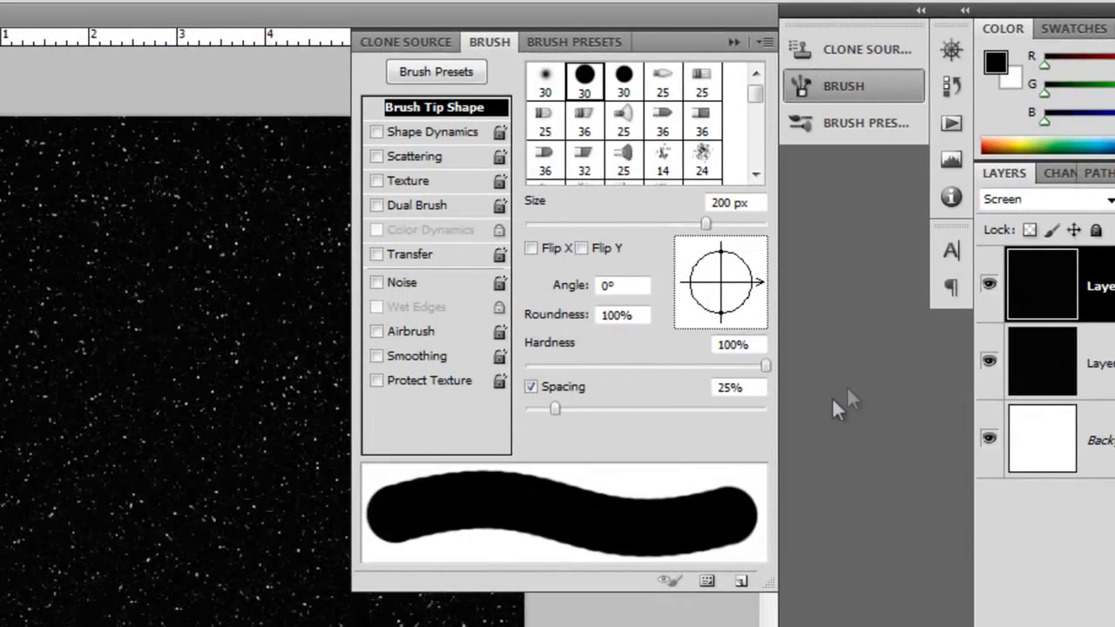
left_click_drag(551, 407, 510, 417)
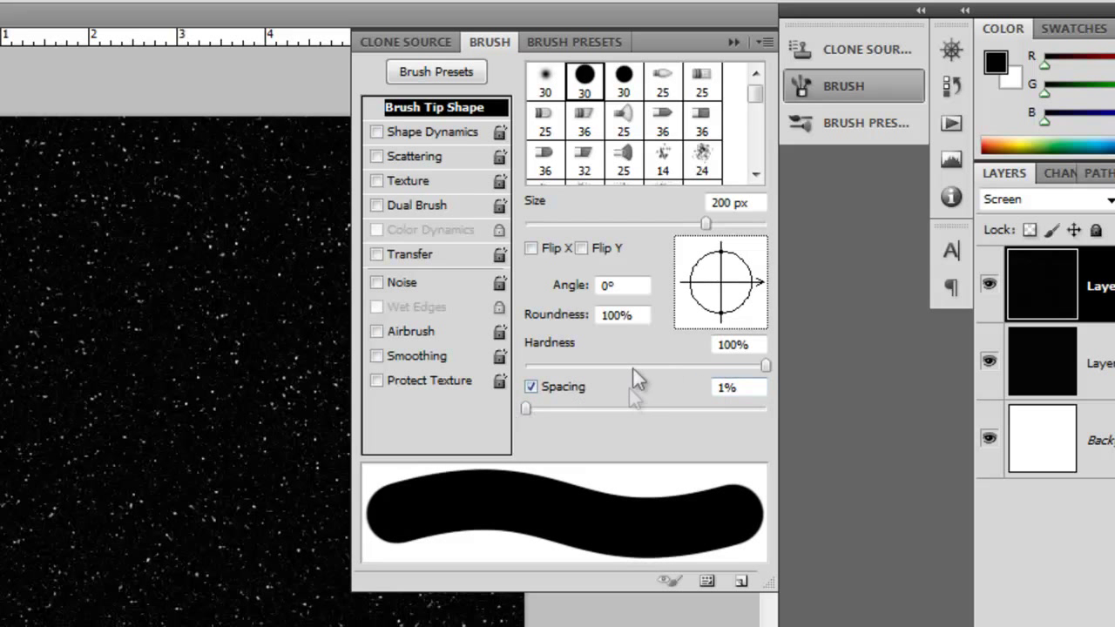
left_click(575, 42)
left_click(460, 80)
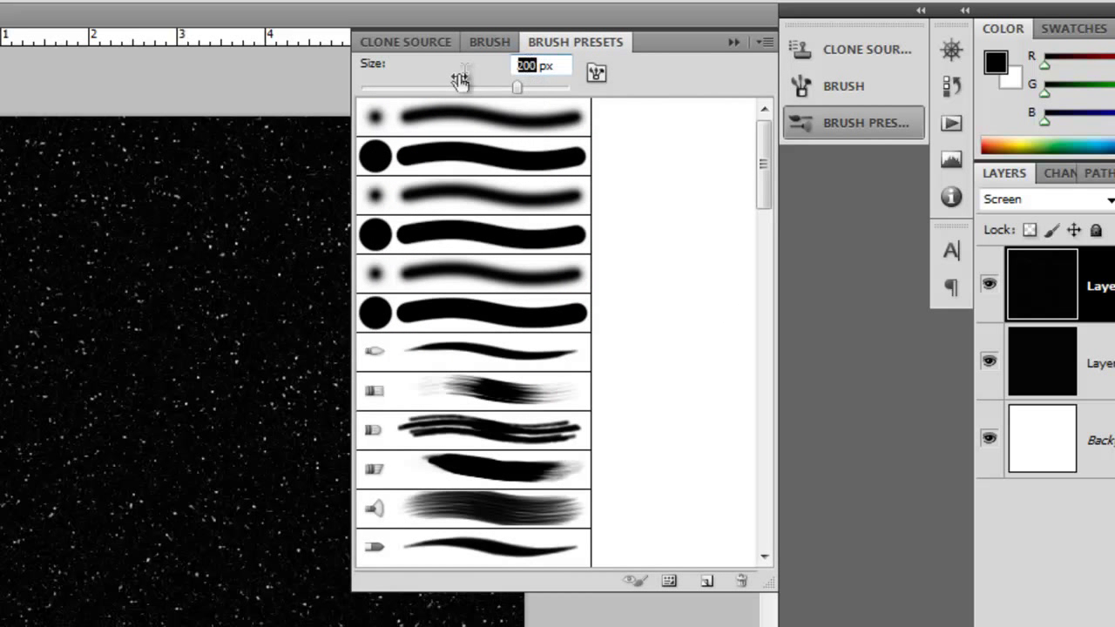
type("100")
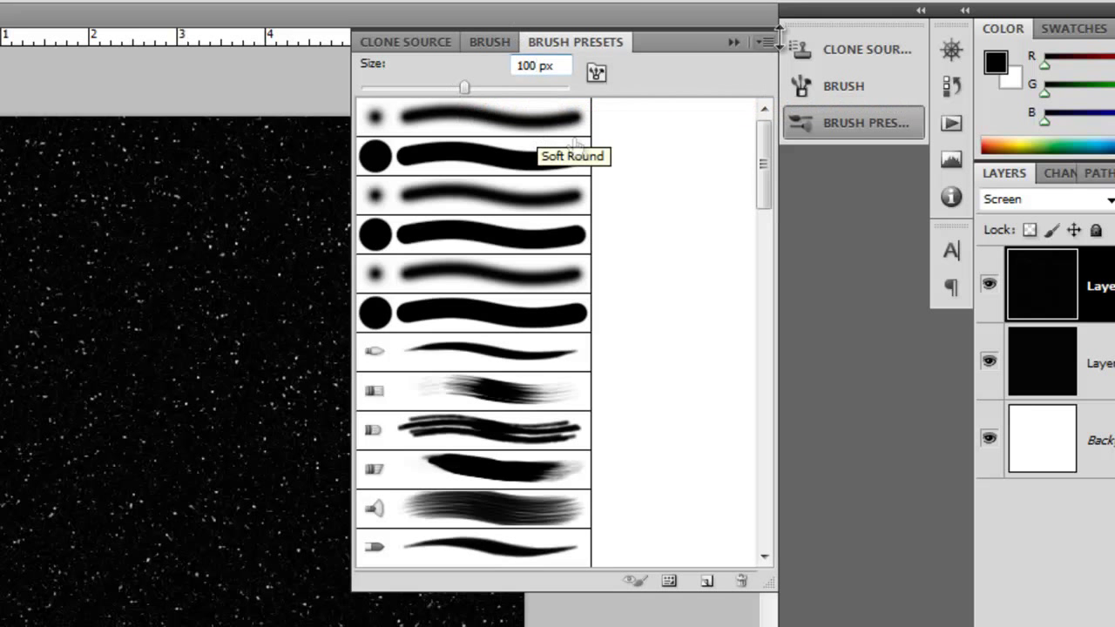
left_click(732, 43)
left_click(849, 87)
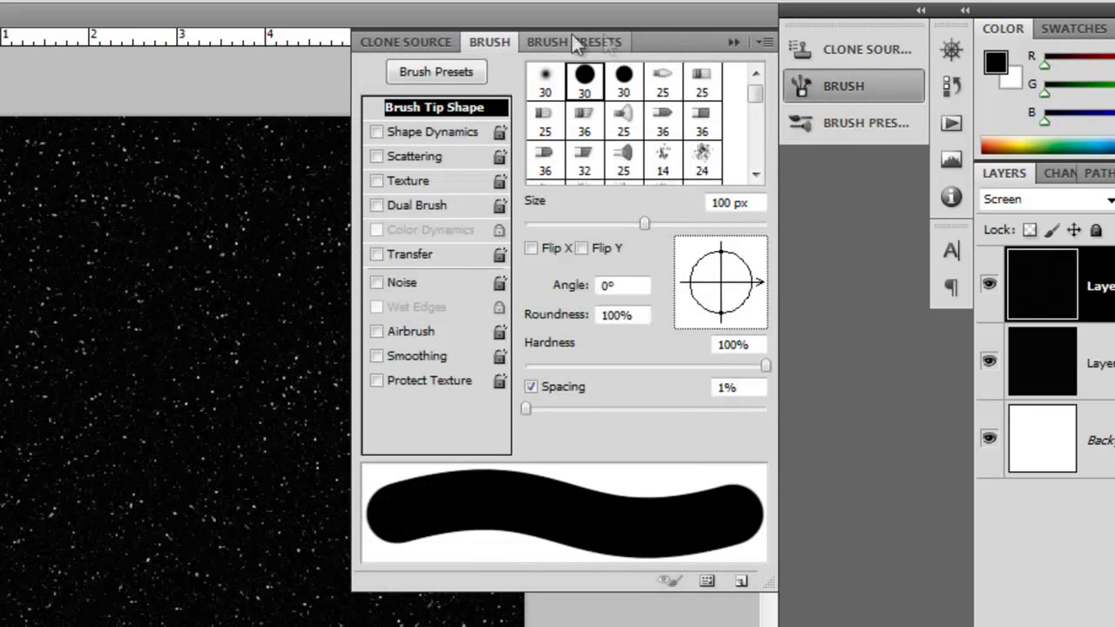
left_click(535, 42)
type("50")
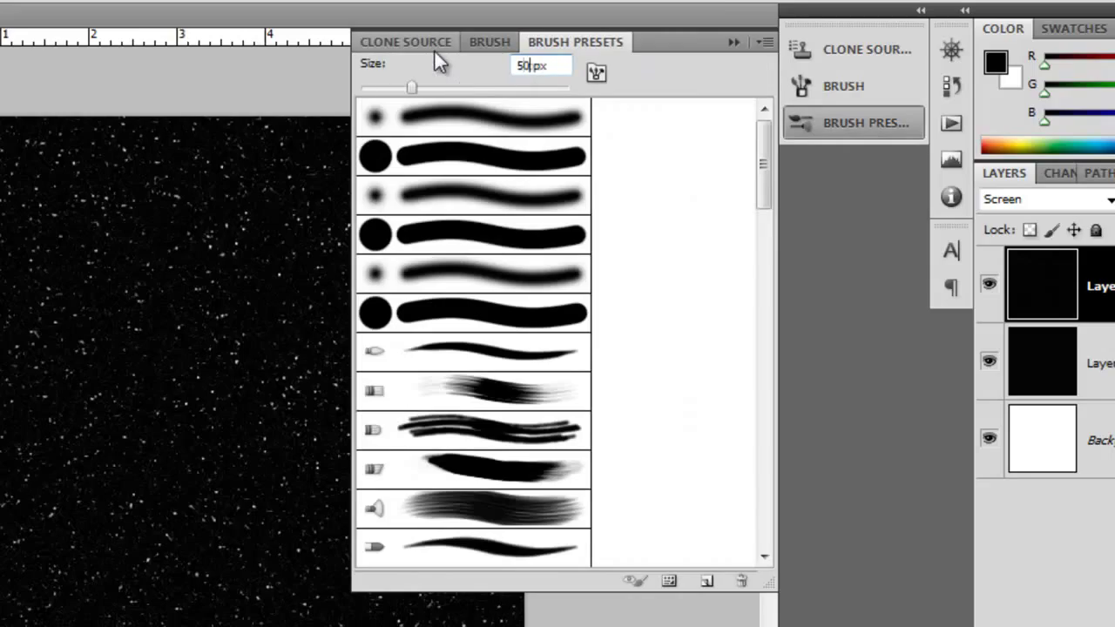
left_click(733, 44)
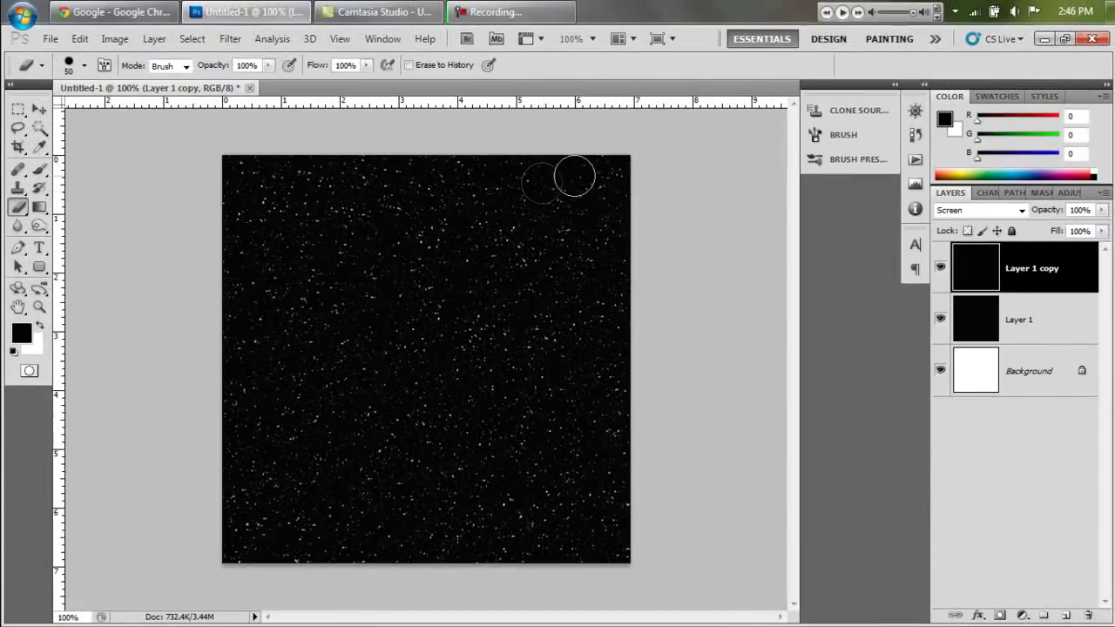
Step: Erase star patches from Layer 1 copy, undoing some strokes, then select Layer 1
left_click_drag(439, 146, 418, 166)
mouse_move(288, 137)
left_mouse_down()
mouse_move(313, 186)
mouse_move(276, 229)
mouse_move(451, 306)
mouse_move(323, 242)
mouse_move(236, 378)
mouse_move(294, 348)
mouse_move(246, 433)
mouse_move(423, 378)
mouse_move(354, 389)
mouse_move(386, 353)
mouse_move(268, 385)
left_mouse_up()
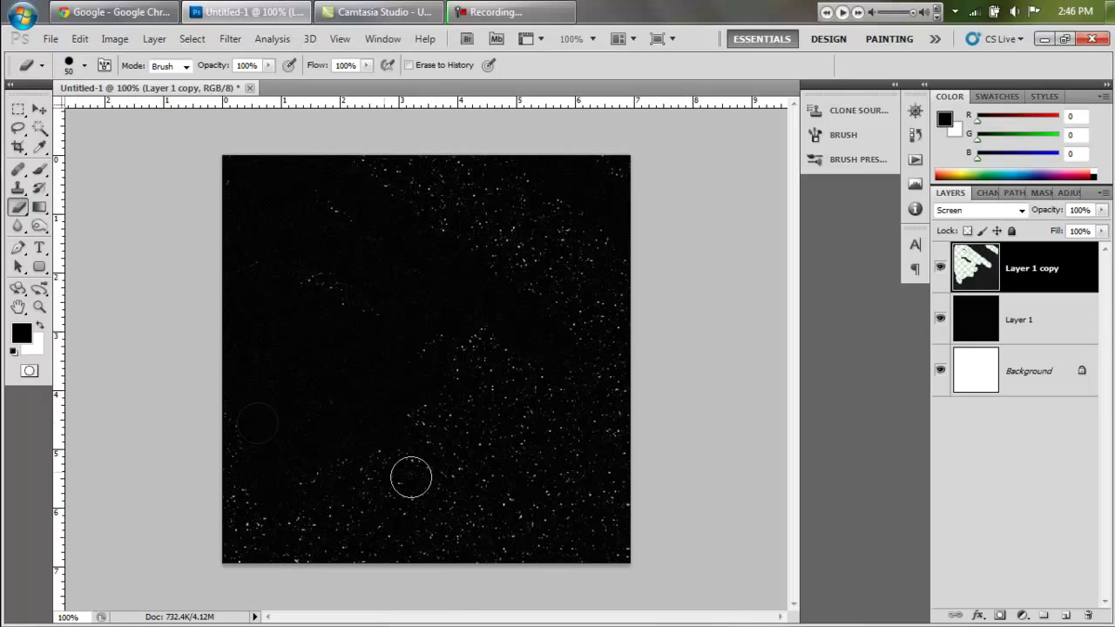
key("ctrl+alt+z")
key("ctrl+alt+z")
key("ctrl+alt+z")
key("ctrl+alt+z")
key("ctrl+alt+z")
key("ctrl+alt+z")
key("ctrl+alt+z")
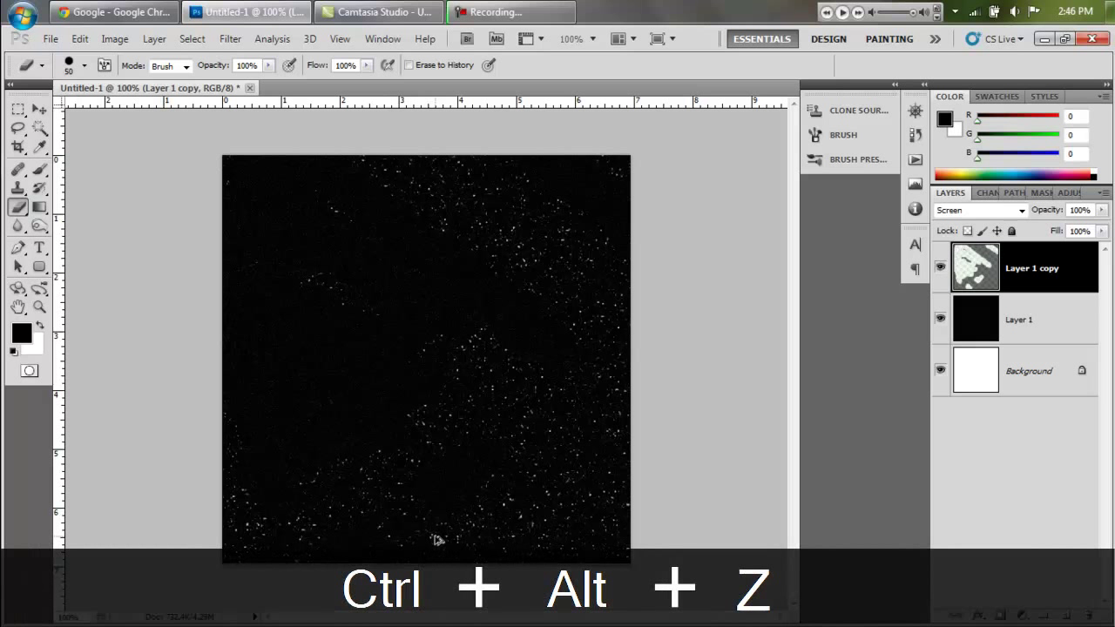
key("ctrl+alt+z")
key("ctrl+alt+z")
key("ctrl+alt+z")
key("ctrl+alt+z")
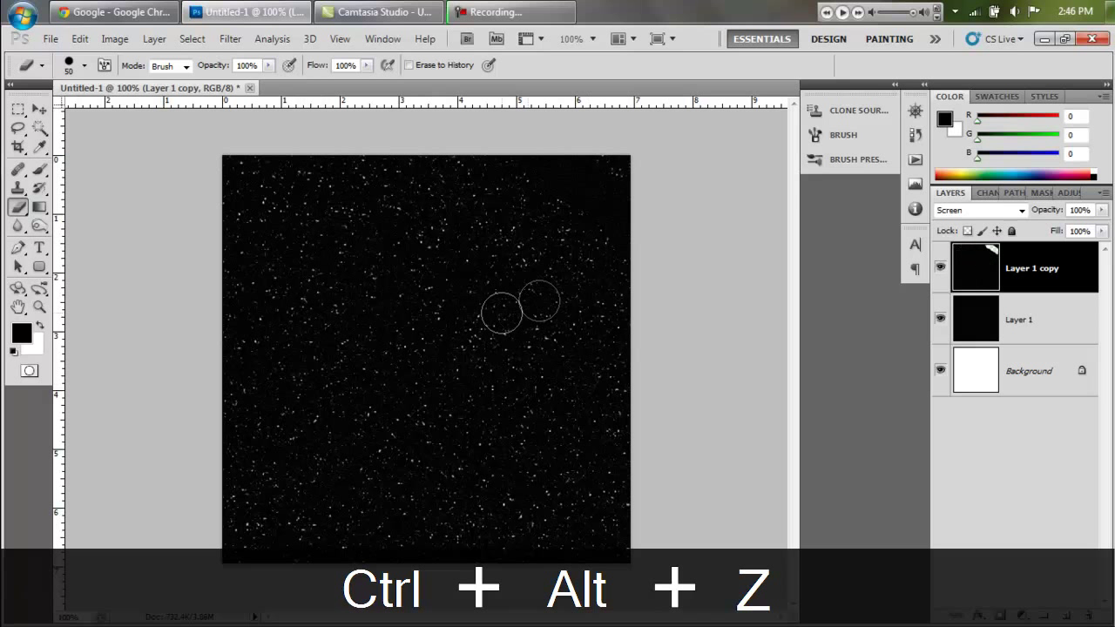
key("ctrl+alt+z")
key("ctrl+alt+z")
key("ctrl+alt+z")
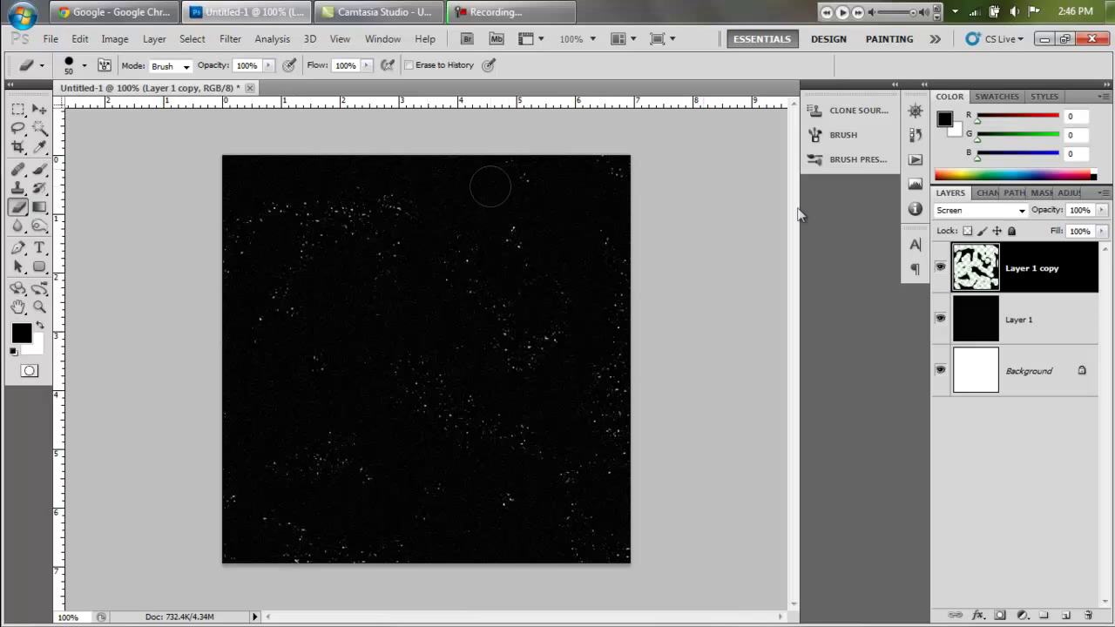
left_click(1055, 320)
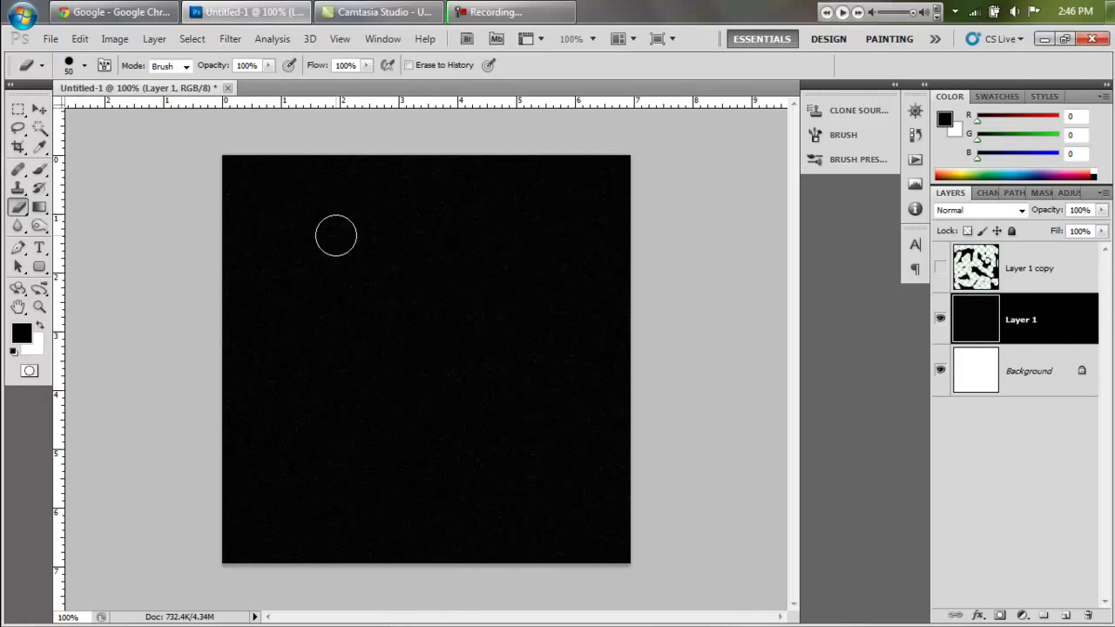
Step: Fill the Background layer with black
left_click_drag(1006, 383, 1018, 334)
left_click(1021, 334)
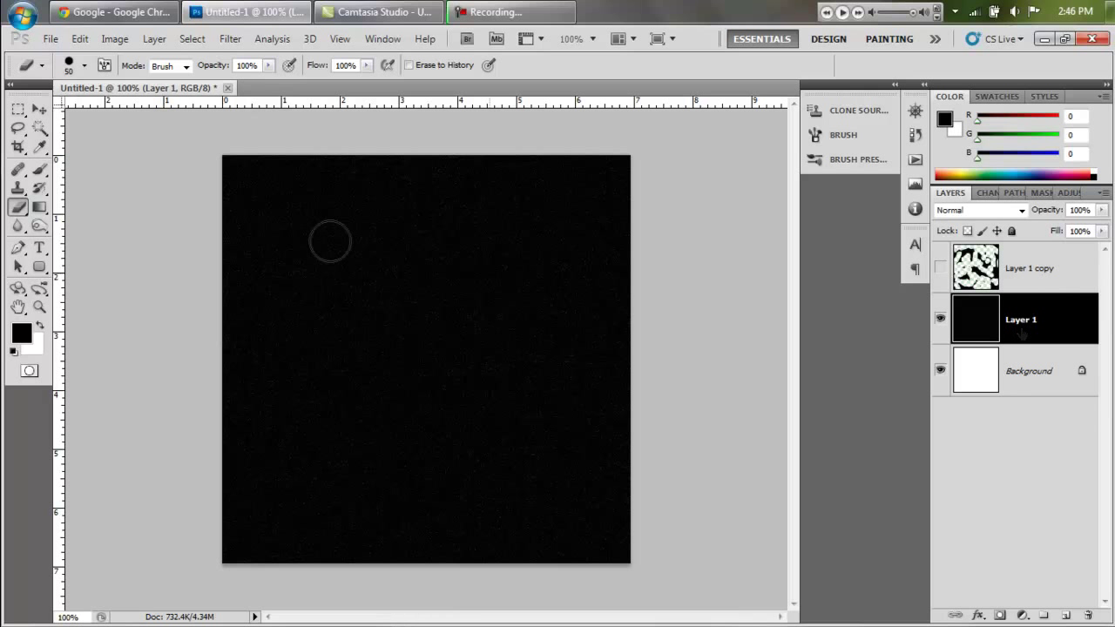
left_click(324, 191)
key("ctrl+z")
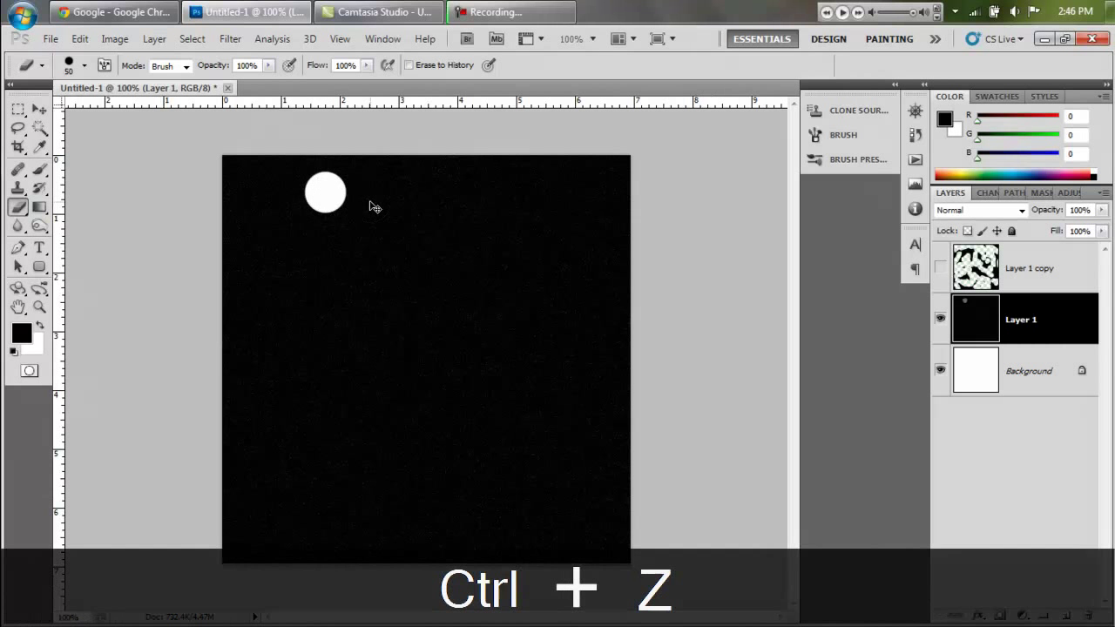
left_click(1081, 383)
key("alt+Delete")
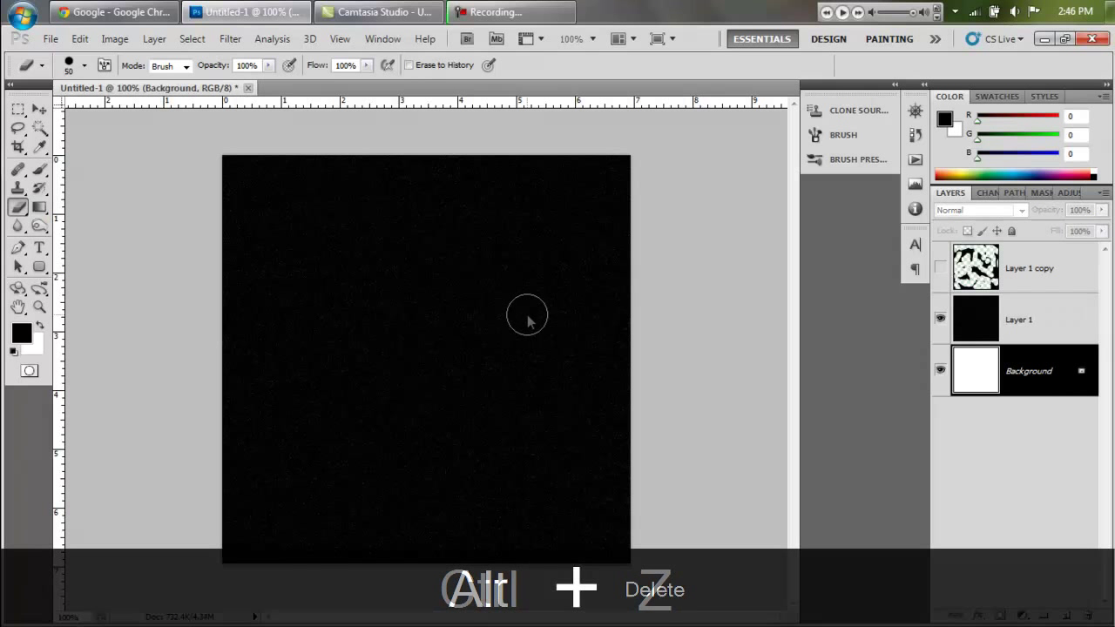
Step: Erase patches of Layer 1's texture, stepping back through history, and show Layer 1 copy again
left_click(1051, 327)
mouse_move(428, 174)
left_mouse_down()
mouse_move(363, 187)
mouse_move(324, 214)
mouse_move(375, 253)
left_mouse_up()
key("ctrl+z")
key("ctrl+alt+z")
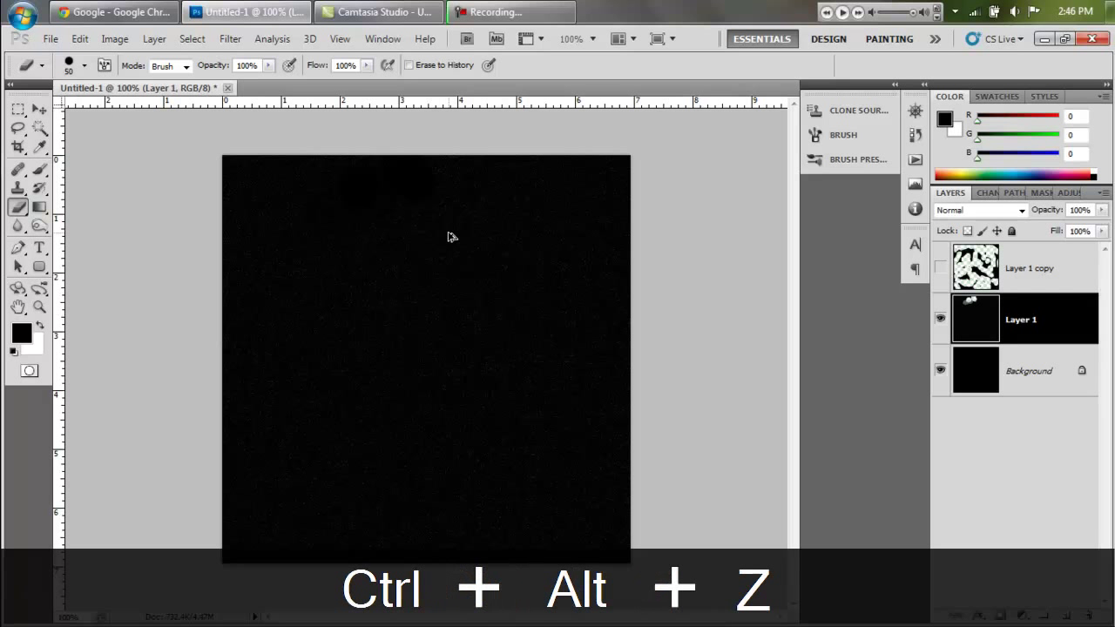
key("ctrl+alt+z")
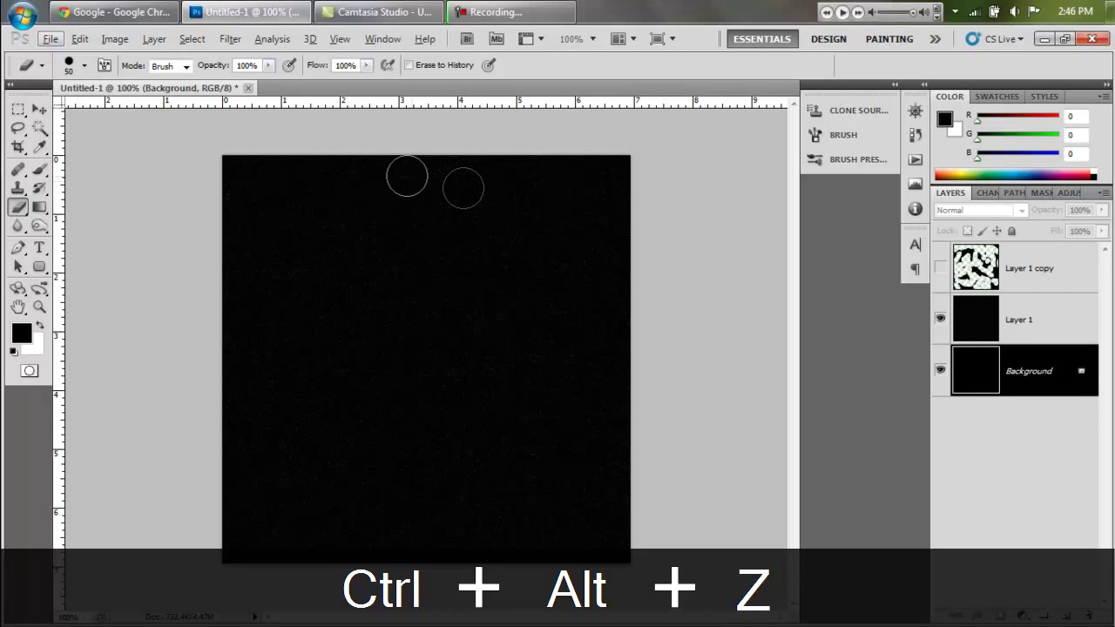
key("ctrl+alt+z")
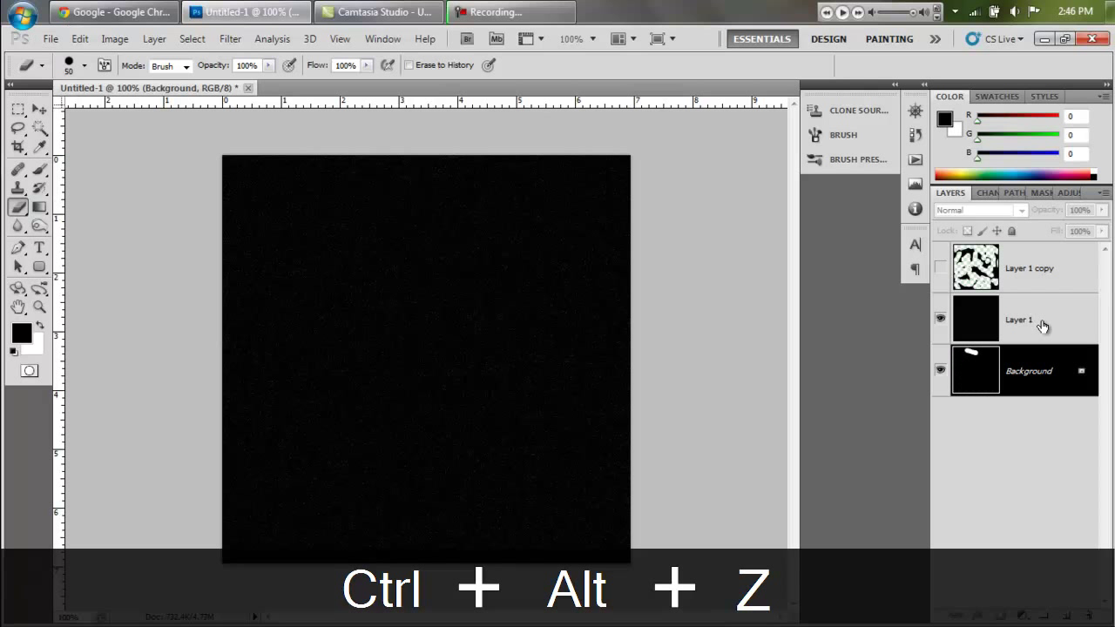
left_click(1041, 326)
key("ctrl+alt+z")
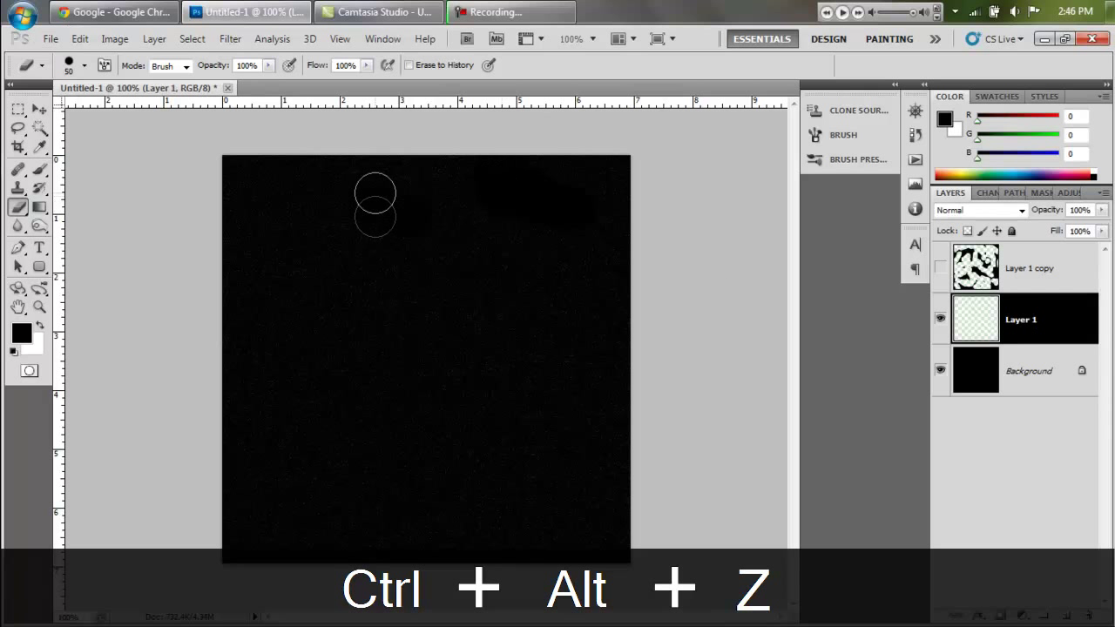
mouse_move(249, 242)
left_mouse_down()
mouse_move(247, 375)
mouse_move(273, 284)
mouse_move(271, 394)
mouse_move(370, 392)
mouse_move(380, 424)
mouse_move(419, 345)
mouse_move(383, 362)
mouse_move(466, 338)
mouse_move(402, 460)
mouse_move(474, 413)
mouse_move(416, 421)
mouse_move(438, 391)
mouse_move(372, 489)
mouse_move(238, 417)
mouse_move(278, 448)
mouse_move(223, 347)
mouse_move(234, 387)
mouse_move(485, 385)
mouse_move(547, 439)
mouse_move(536, 531)
mouse_move(371, 555)
mouse_move(261, 550)
mouse_move(372, 571)
mouse_move(547, 368)
mouse_move(560, 336)
mouse_move(613, 440)
mouse_move(597, 321)
mouse_move(630, 330)
mouse_move(651, 290)
mouse_move(630, 379)
left_mouse_up()
key("ctrl+alt+z")
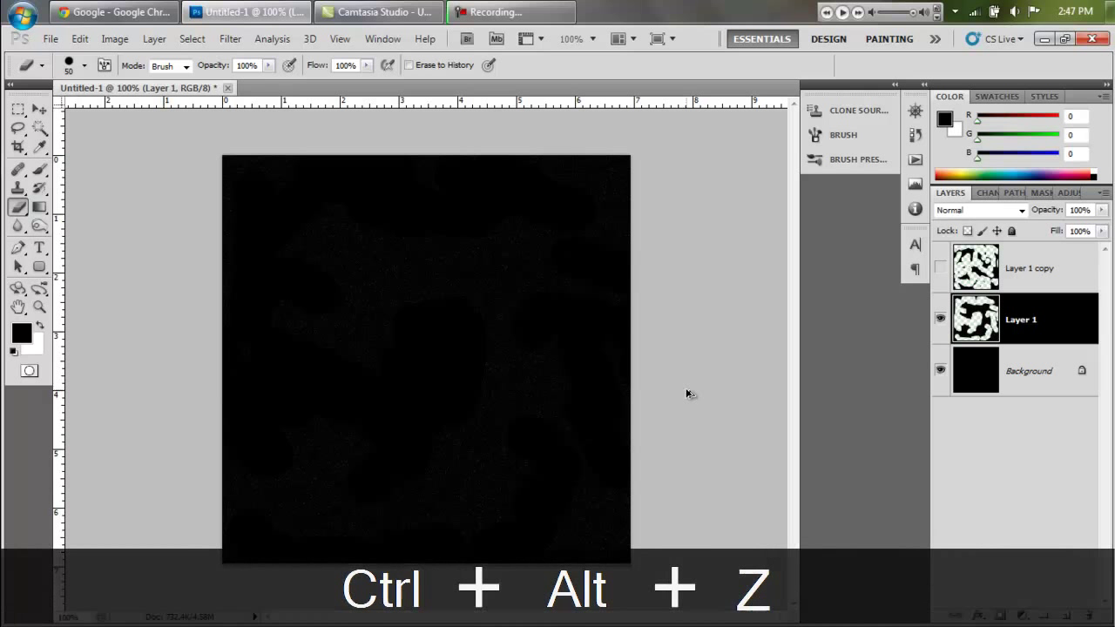
key("ctrl+alt+z")
key("ctrl+alt+z")
key("ctrl+alt+z")
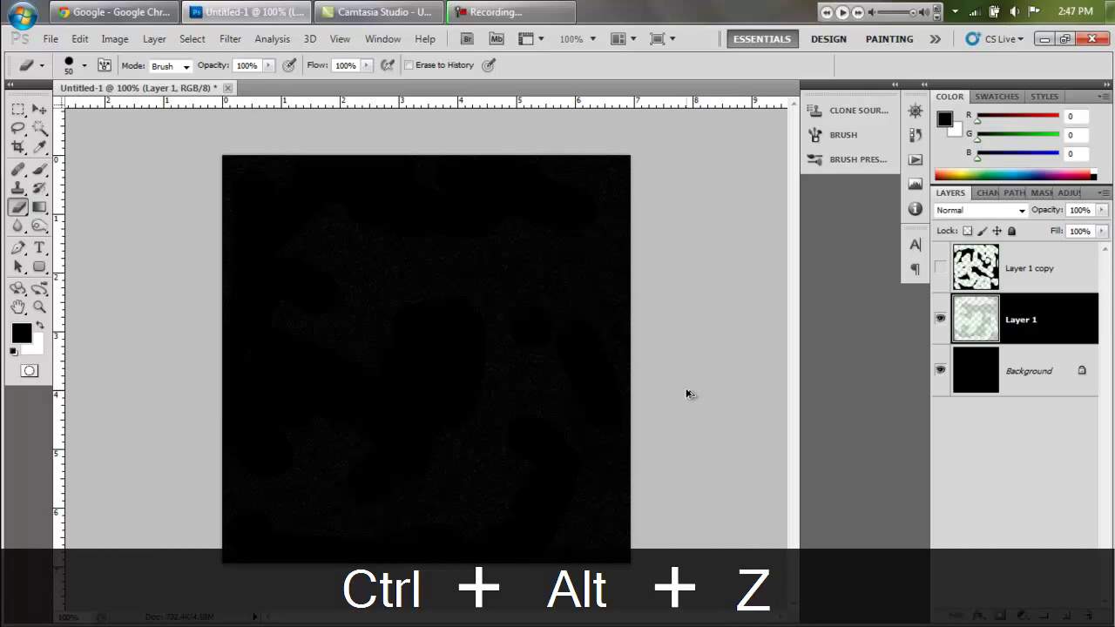
key("ctrl+alt+z")
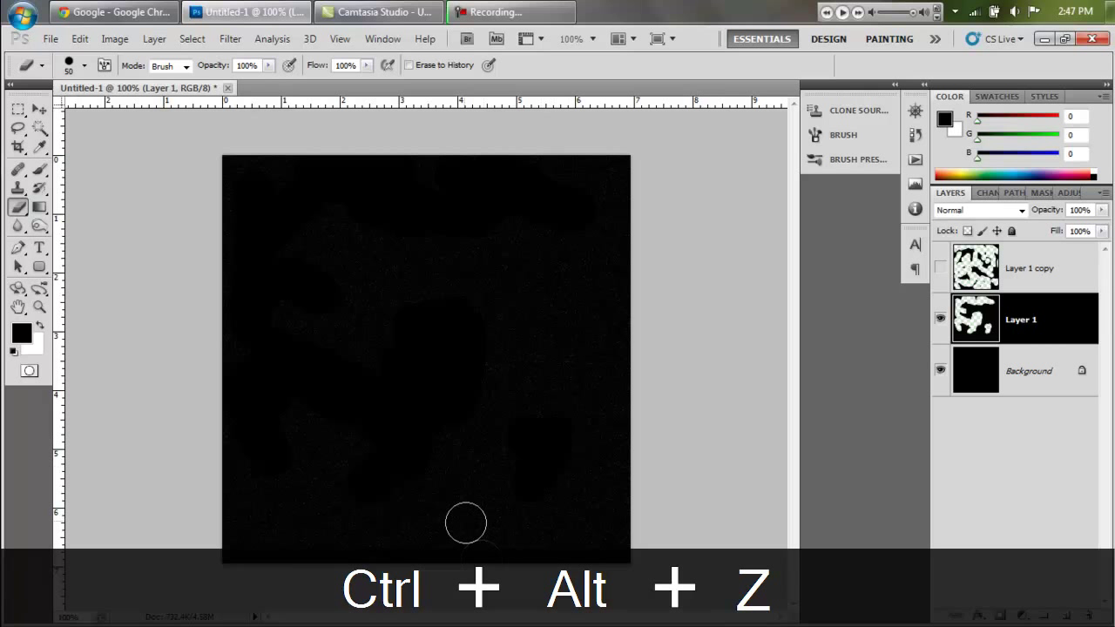
key("ctrl+alt+z")
key("ctrl+alt+z")
key("ctrl+alt+z")
key("ctrl+alt+z")
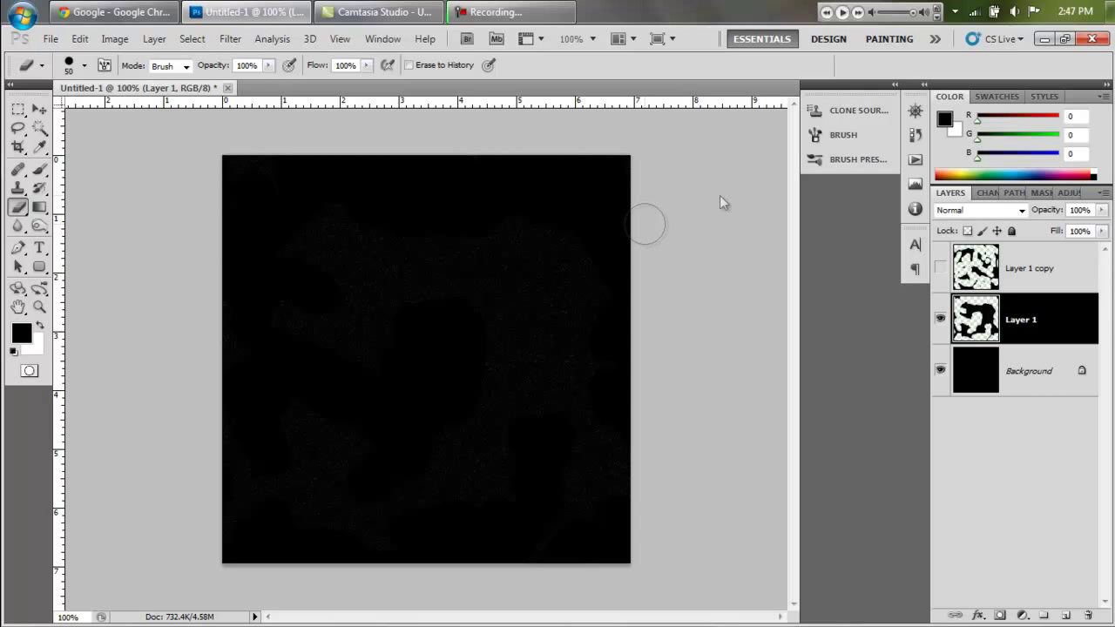
left_click(940, 267)
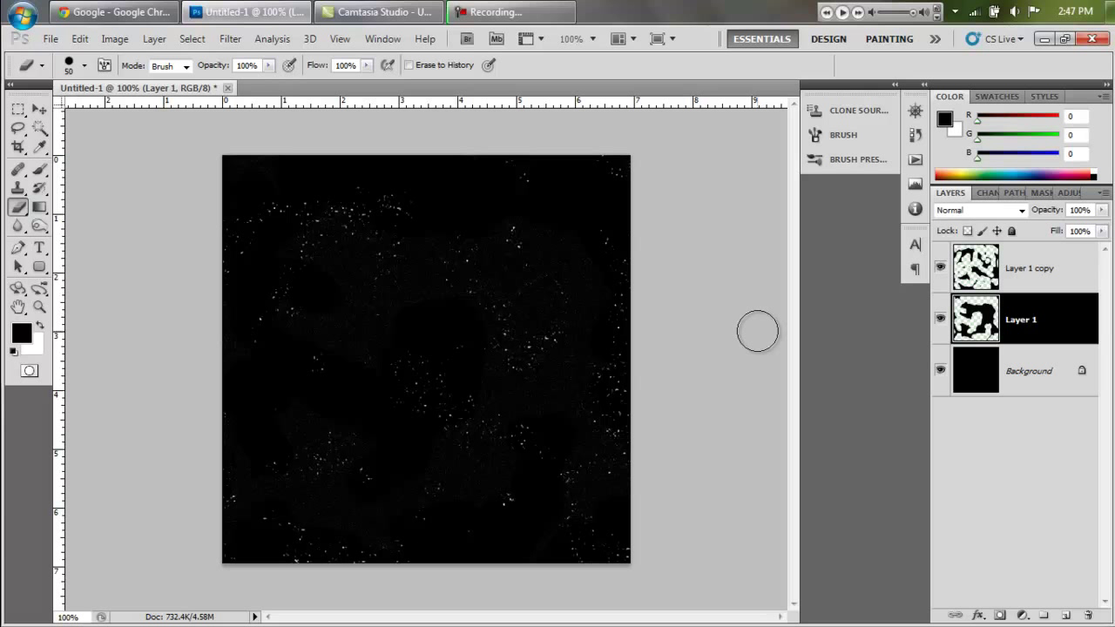
Step: Flatten the image and set up a 100%-hard Clone Stamp brush in Screen mode
left_click(154, 39)
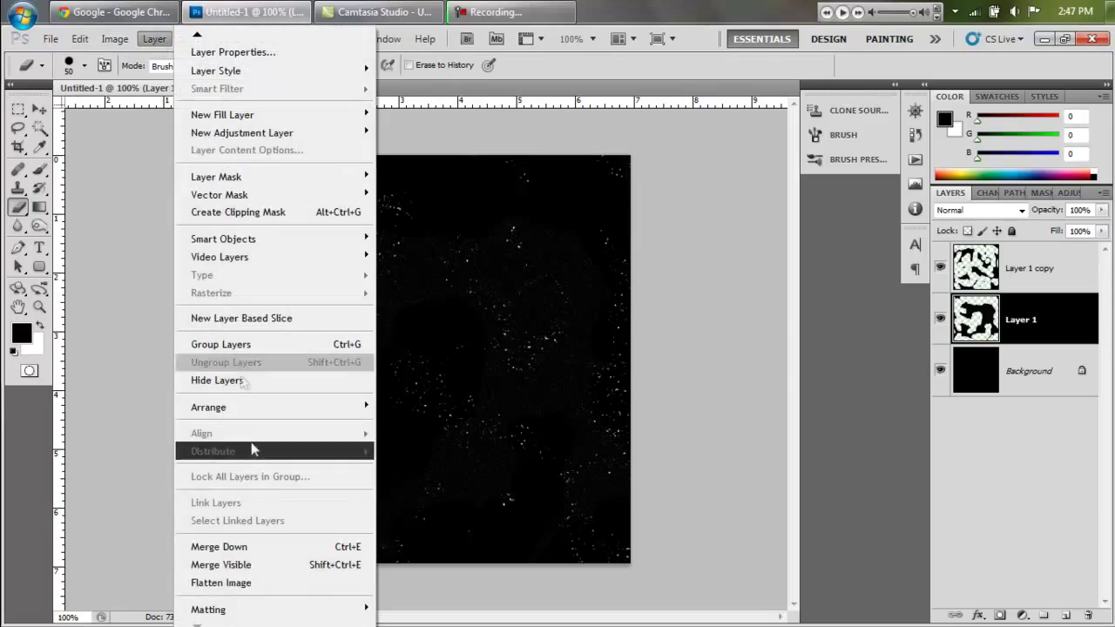
left_click(229, 587)
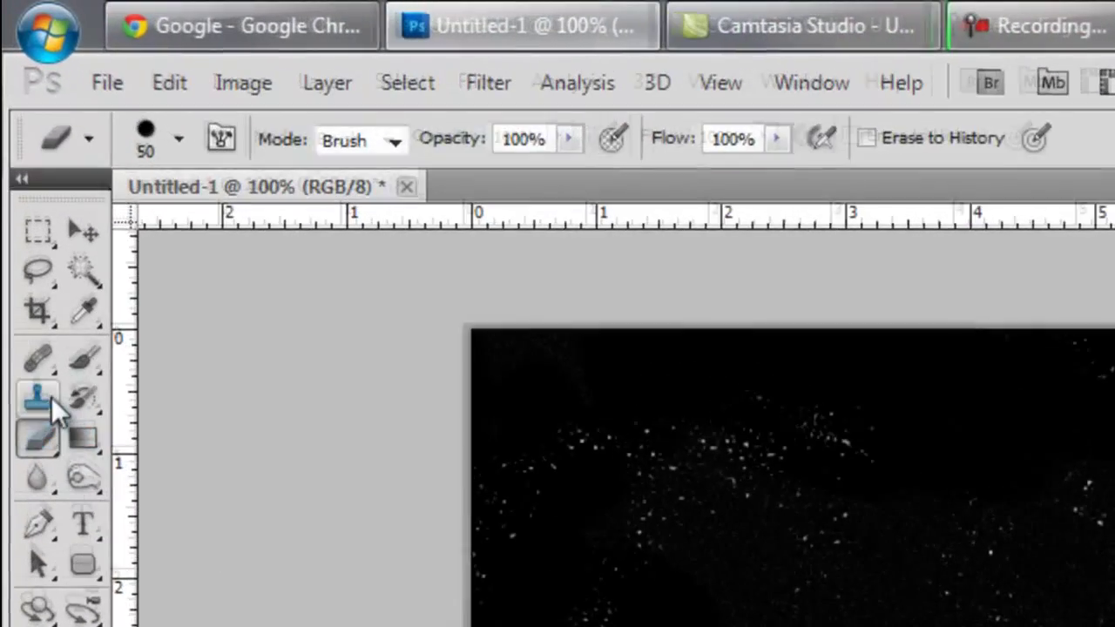
left_click(49, 398)
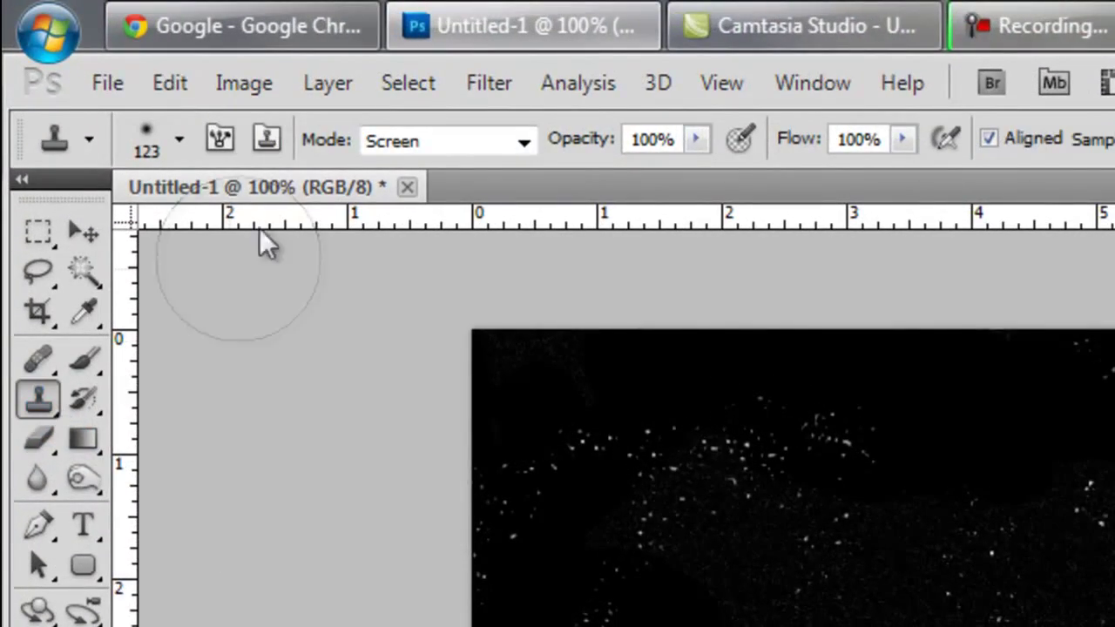
left_click(522, 143)
left_click(534, 144)
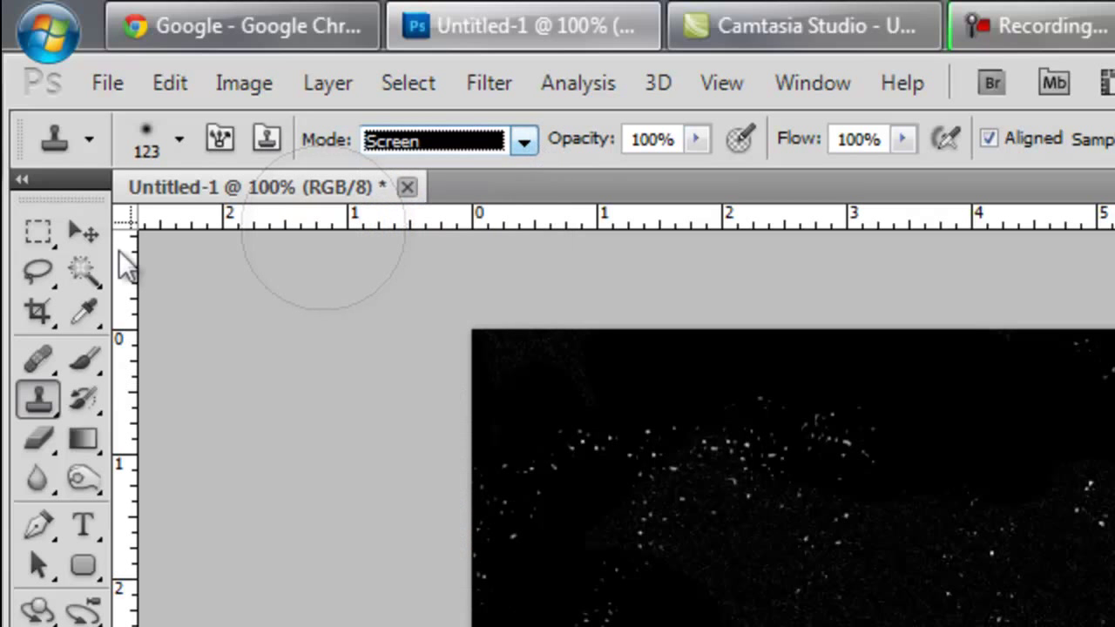
left_click(180, 141)
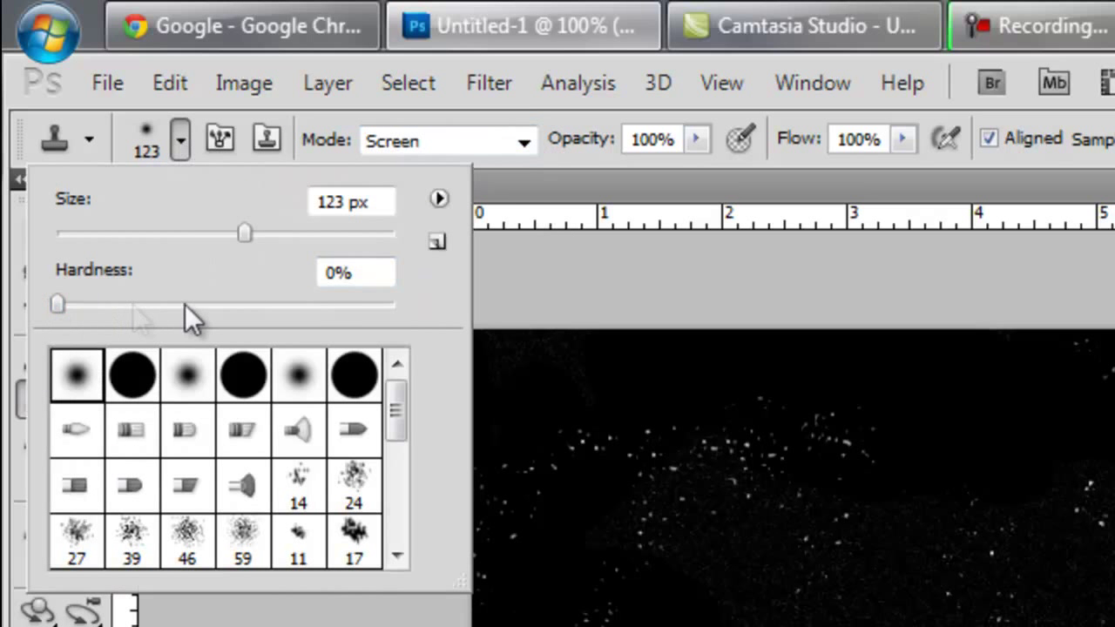
left_click_drag(55, 305, 394, 305)
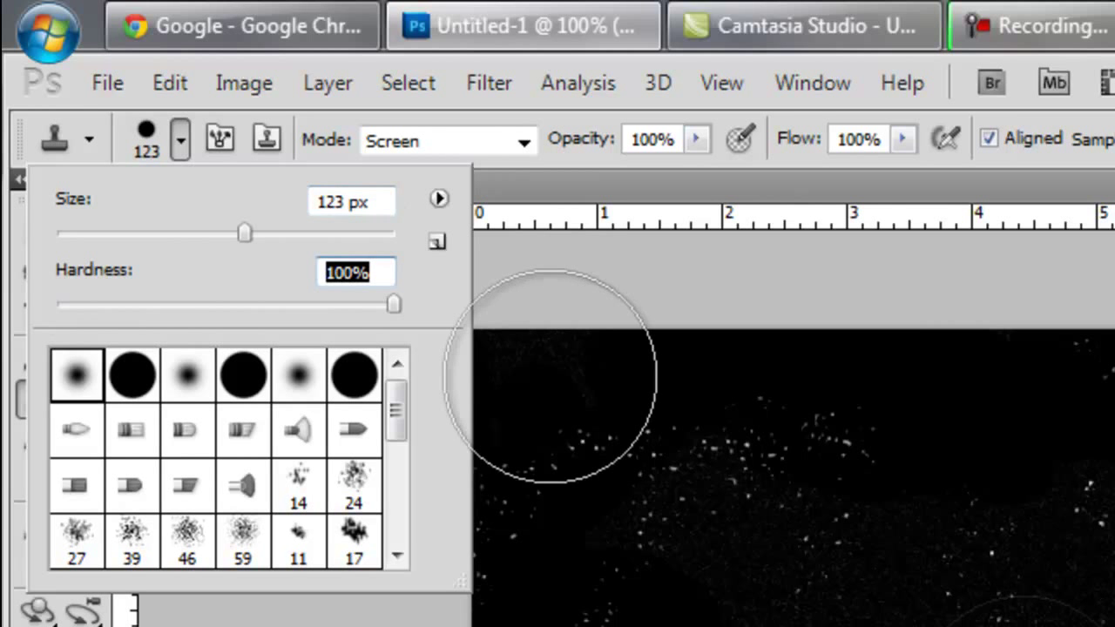
left_click_drag(261, 238, 144, 241)
Step: Set a clone source in the star field and stamp stars into the lower-left, top and middle
left_click(662, 262)
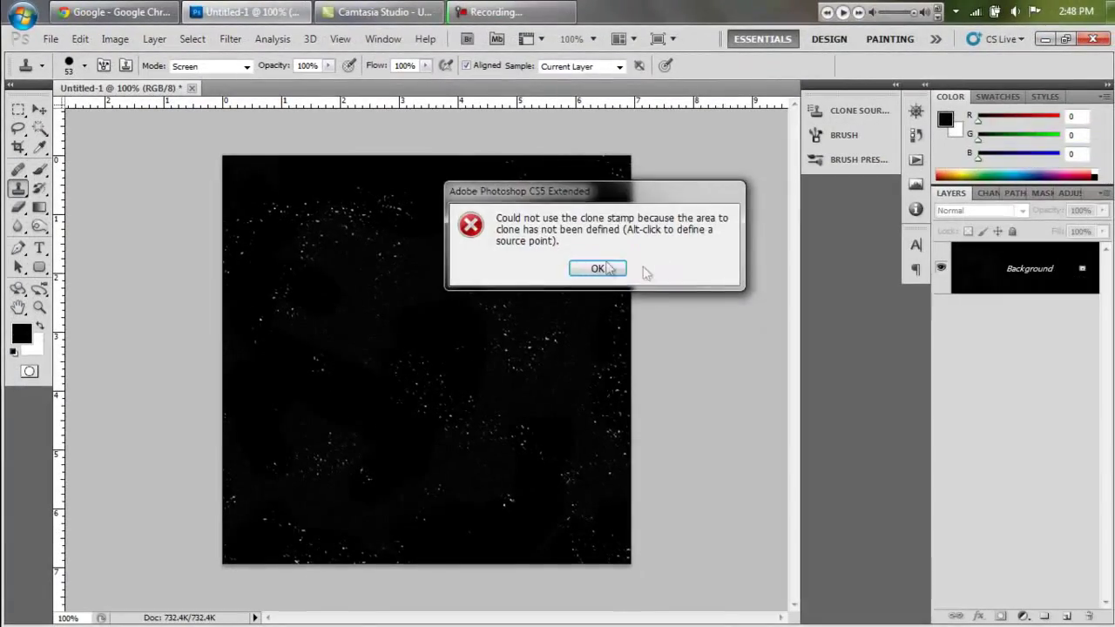
left_click(608, 268)
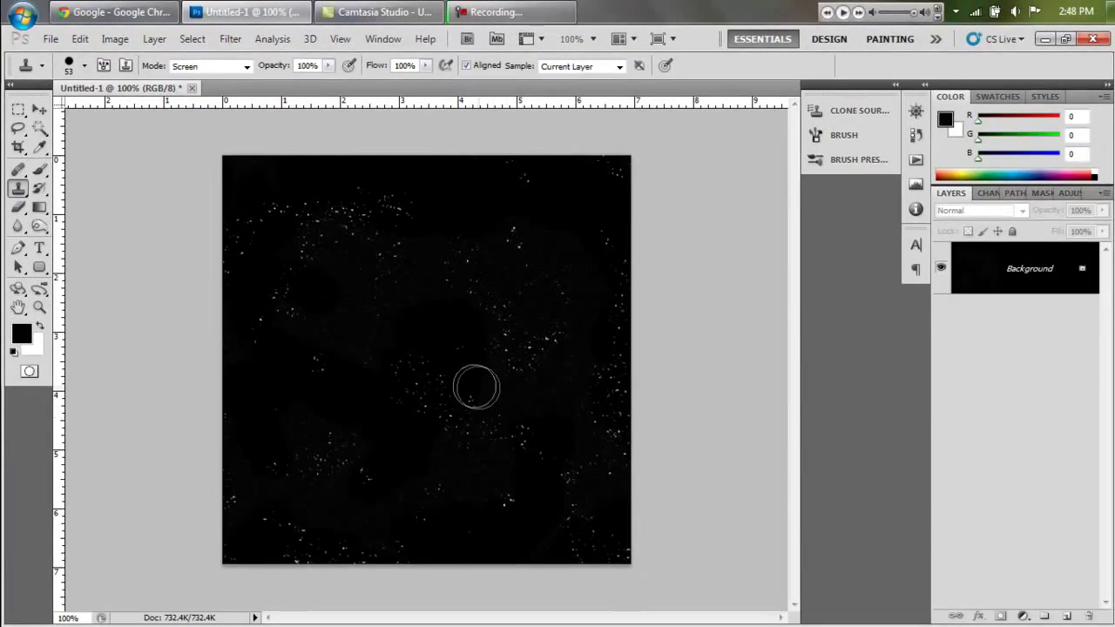
left_click(317, 468, "alt")
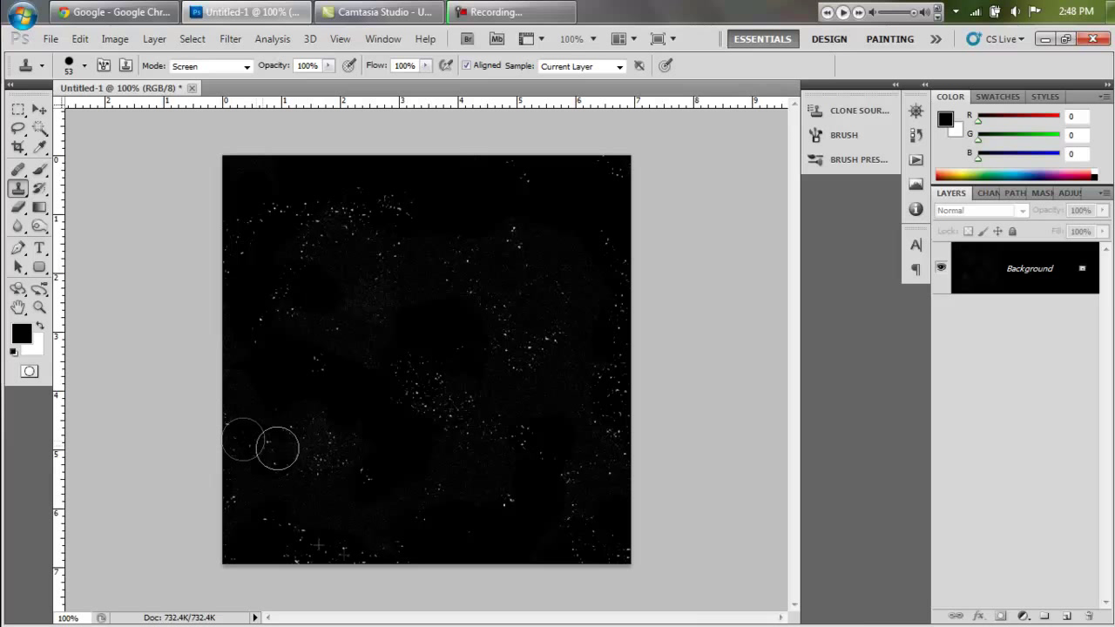
key("ctrl+alt+z")
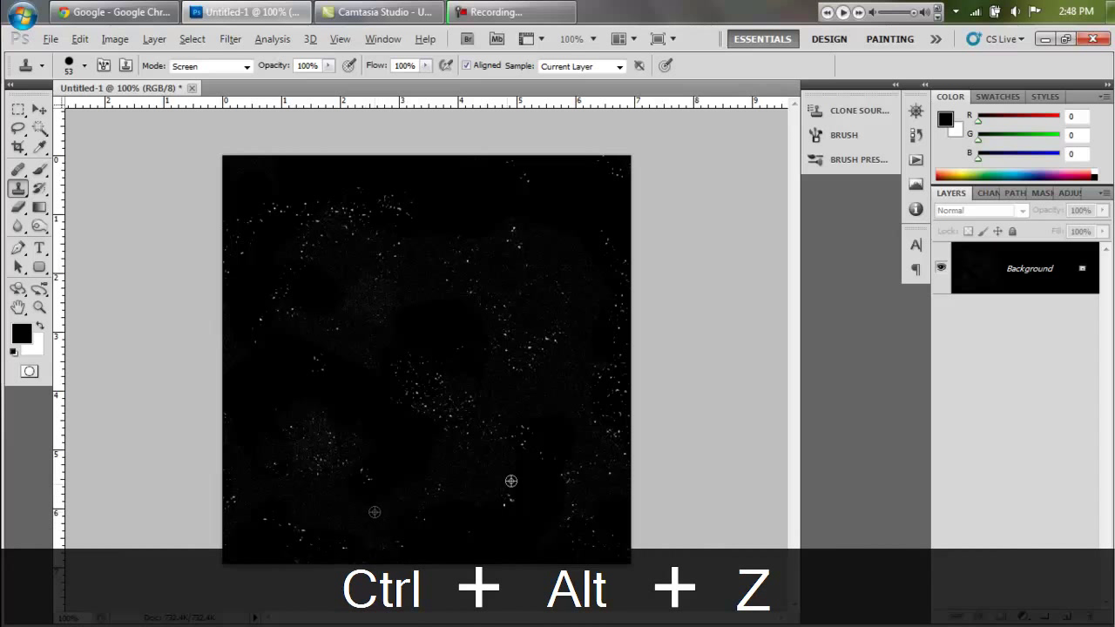
left_click_drag(257, 420, 252, 449)
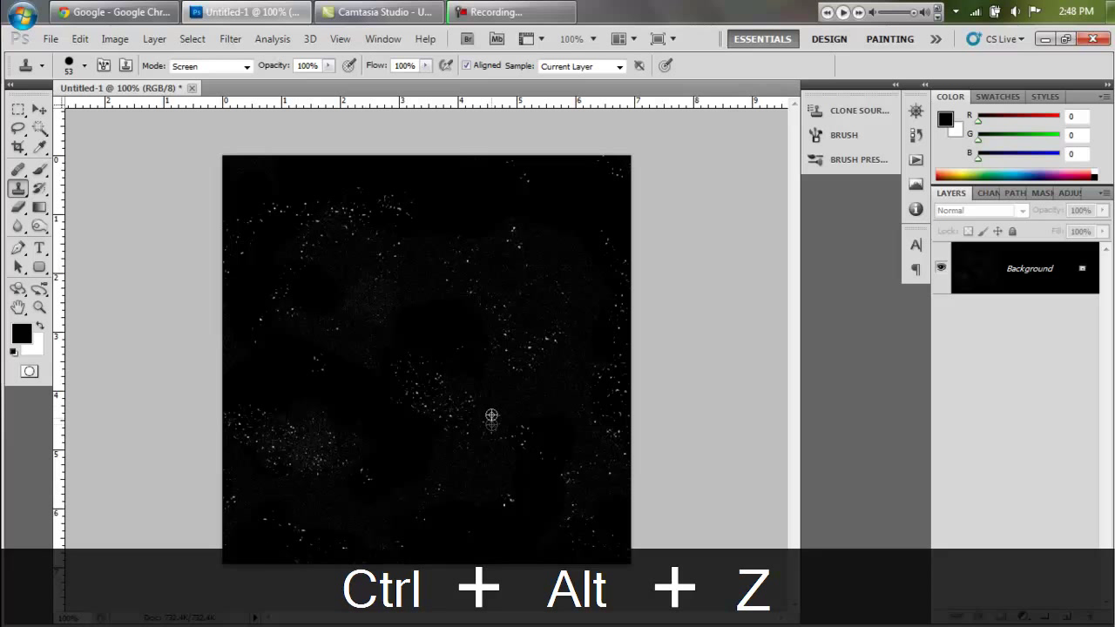
mouse_move(373, 254)
left_mouse_down()
mouse_move(348, 176)
mouse_move(353, 246)
mouse_move(380, 285)
left_mouse_up()
left_click_drag(430, 363, 372, 373)
key("ctrl+alt+z")
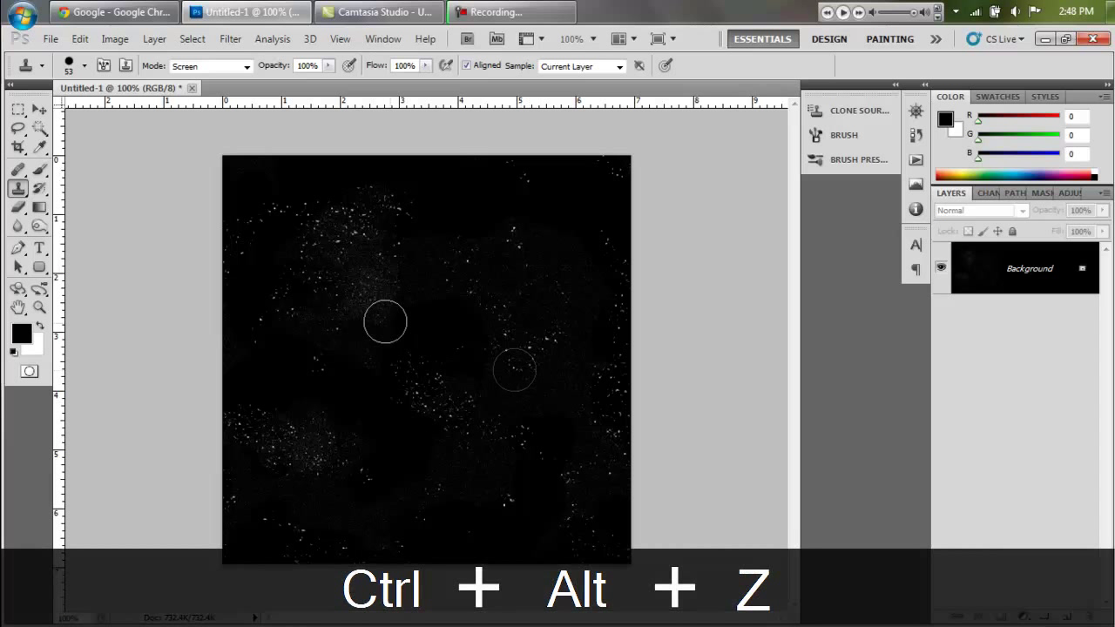
Step: Stamp more stars across the centre, upper-left and left-middle of the canvas
mouse_move(416, 364)
left_mouse_down()
mouse_move(344, 369)
mouse_move(406, 404)
left_mouse_up()
key("ctrl+alt+z")
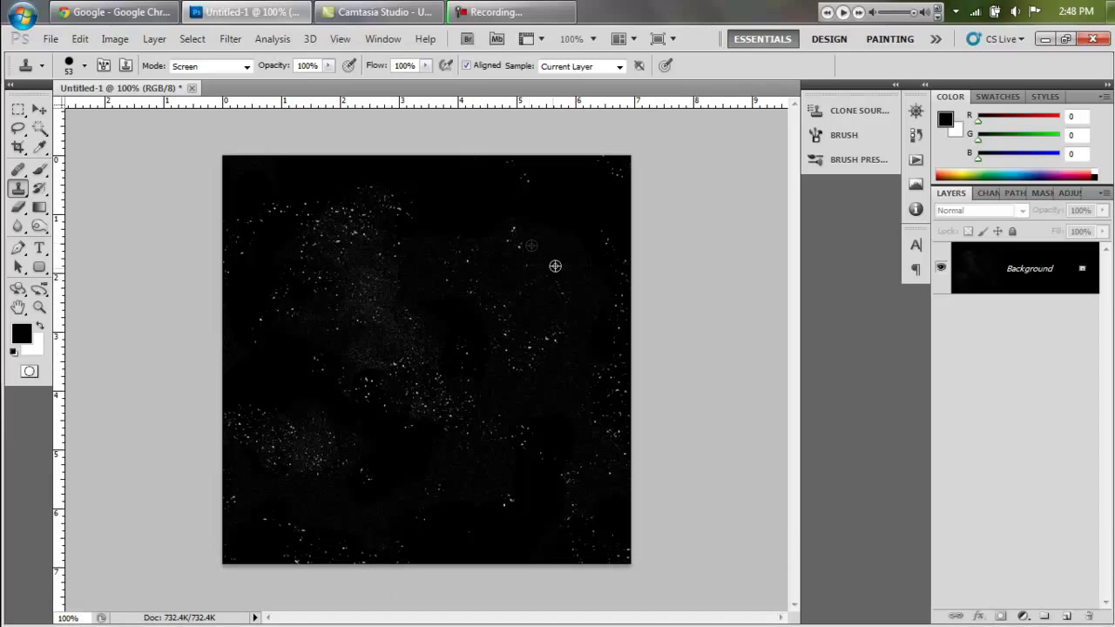
mouse_move(433, 326)
left_mouse_down()
mouse_move(488, 354)
mouse_move(540, 328)
left_mouse_up()
left_click_drag(314, 187, 260, 188)
left_click_drag(241, 232, 264, 241)
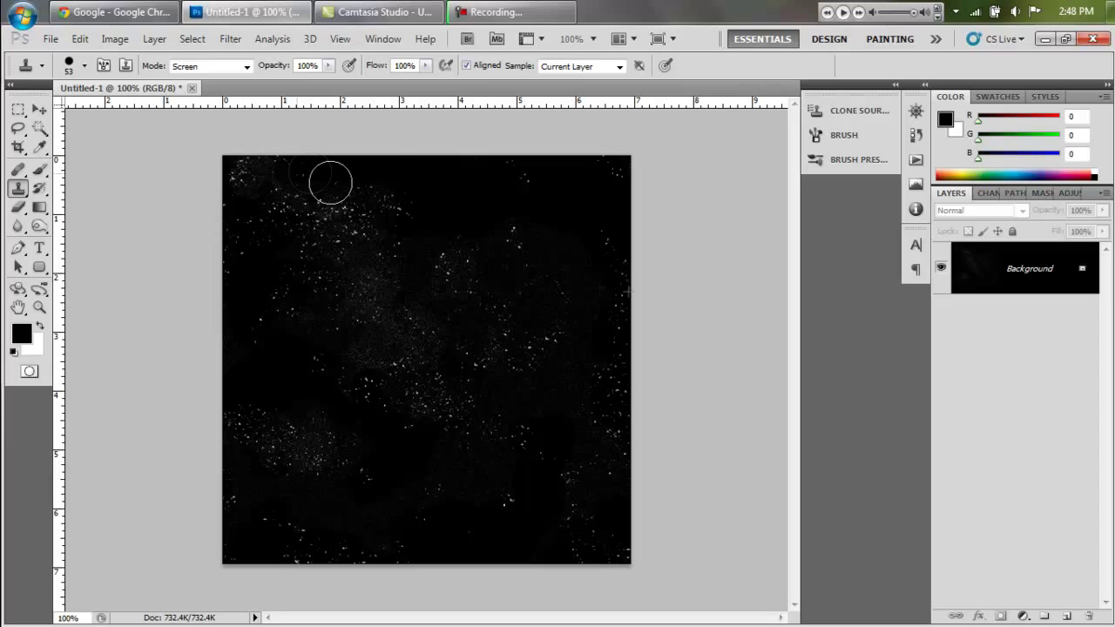
mouse_move(331, 180)
left_mouse_down()
mouse_move(376, 209)
mouse_move(391, 306)
left_mouse_up()
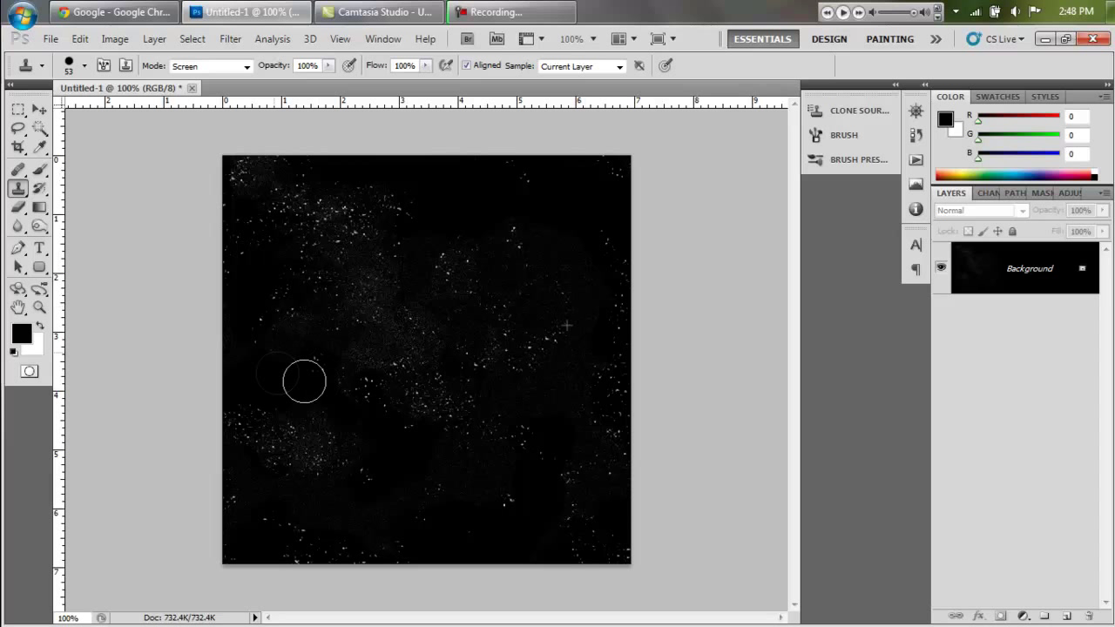
mouse_move(302, 380)
left_mouse_down()
mouse_move(319, 451)
mouse_move(307, 348)
mouse_move(317, 387)
mouse_move(357, 401)
left_mouse_up()
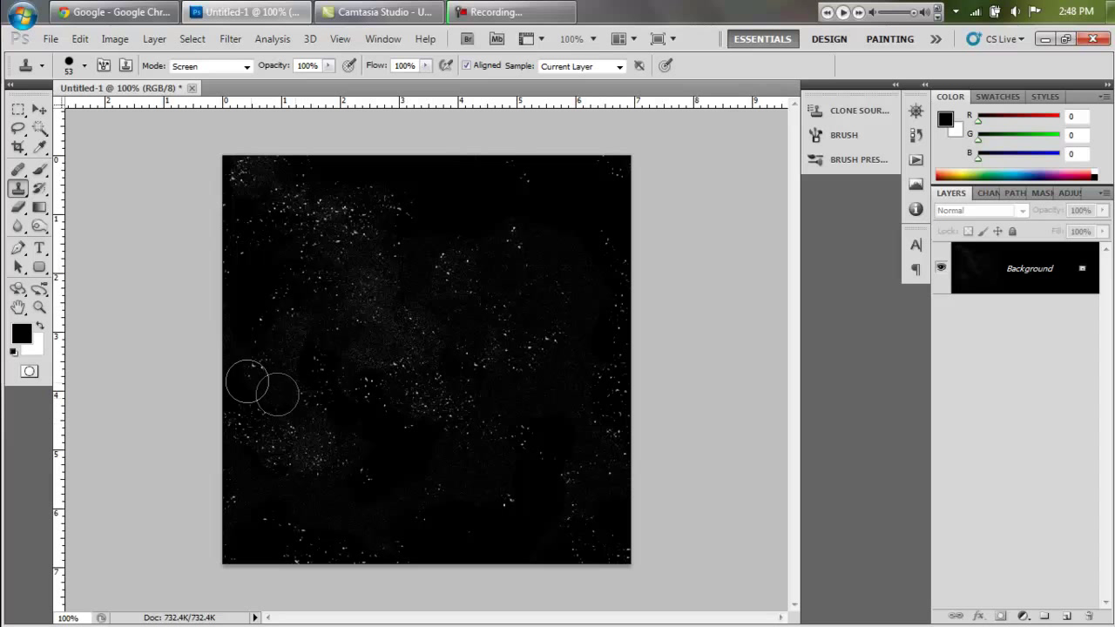
key("ctrl+alt+z")
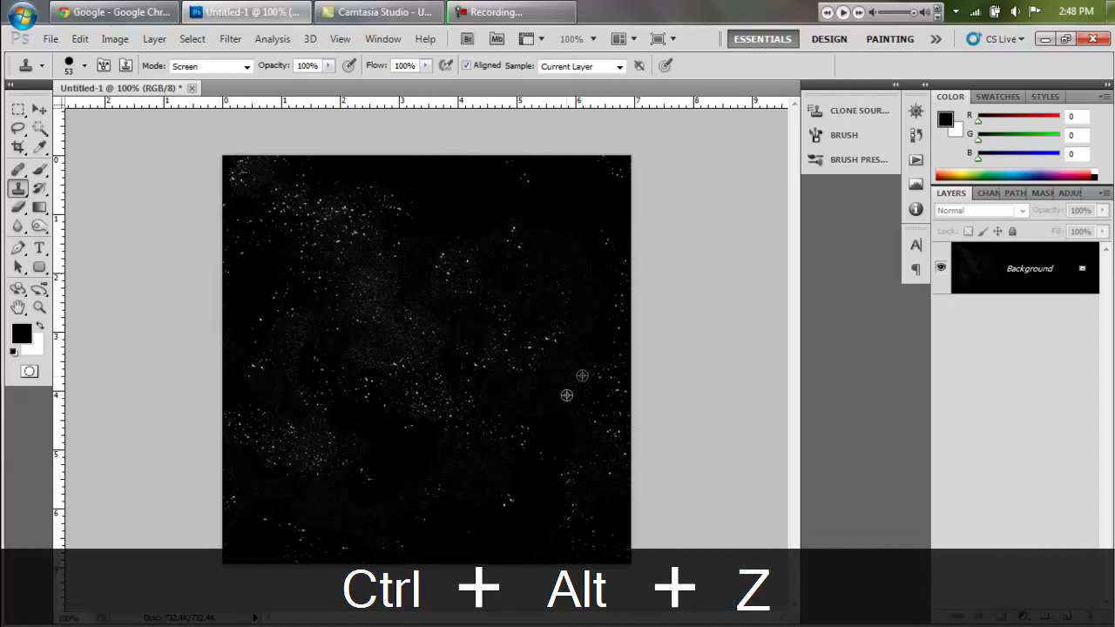
mouse_move(299, 369)
left_mouse_down()
mouse_move(331, 387)
mouse_move(319, 468)
left_mouse_up()
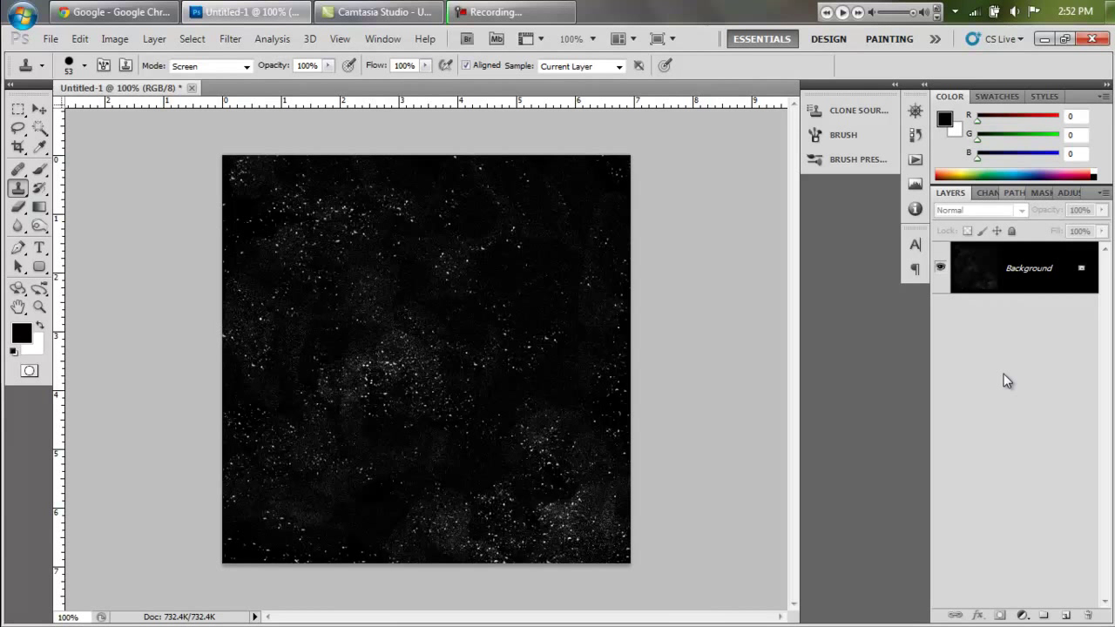
Step: Duplicate the Background, apply a radius 6.0 Gaussian Blur to the copy, and set it to Screen
right_click(1036, 277)
left_click(1001, 310)
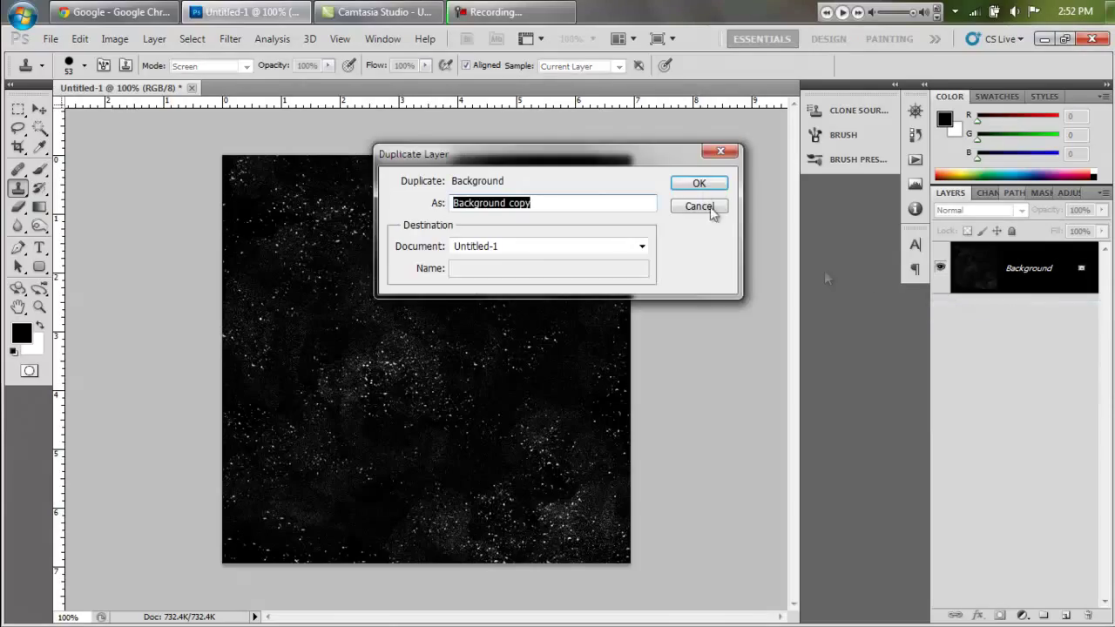
left_click(706, 182)
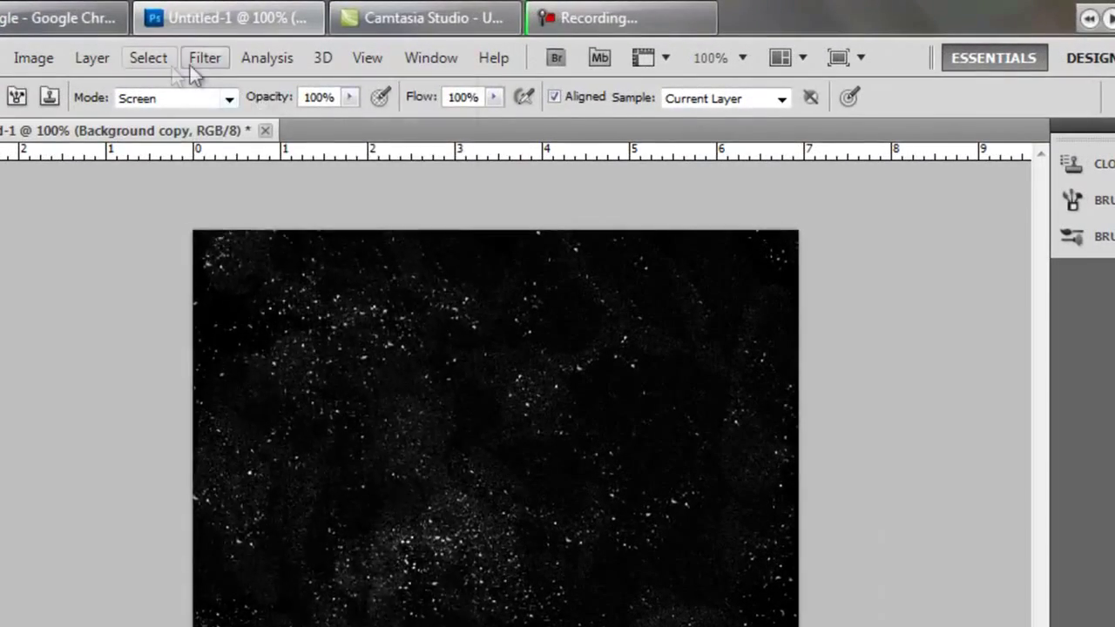
left_click(191, 65)
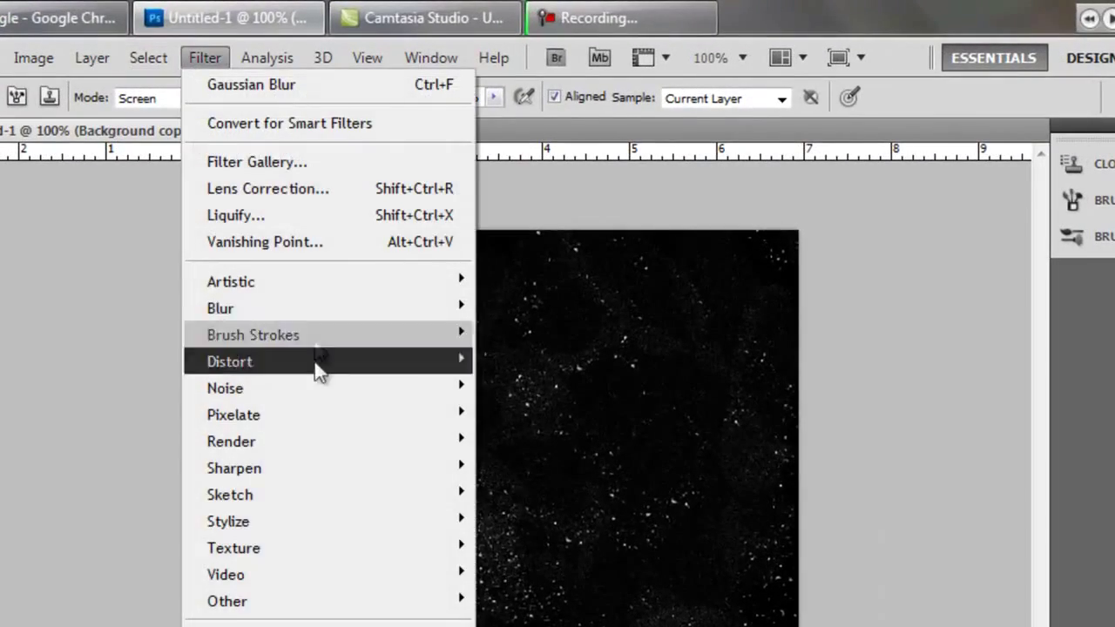
mouse_move(287, 306)
left_click(558, 414)
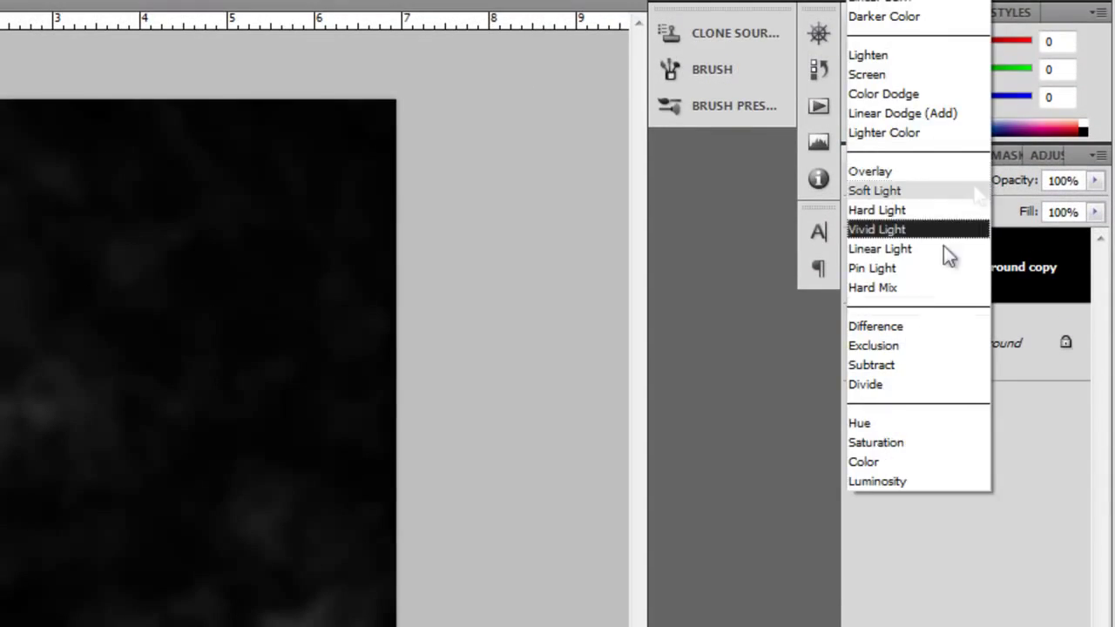
left_click(893, 76)
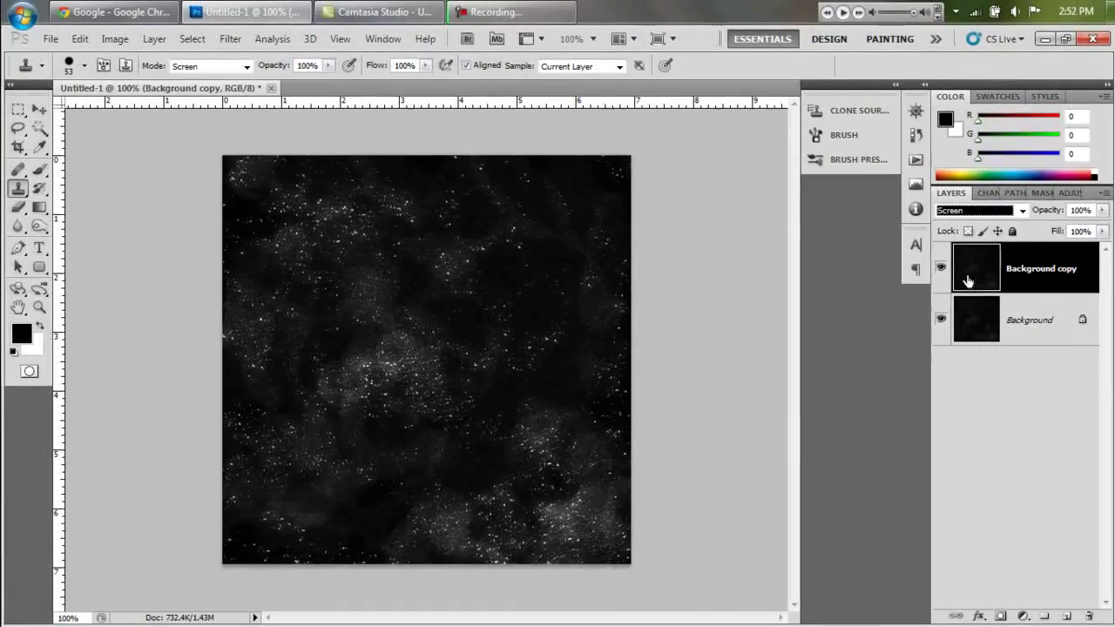
left_click(114, 38)
mouse_move(144, 84)
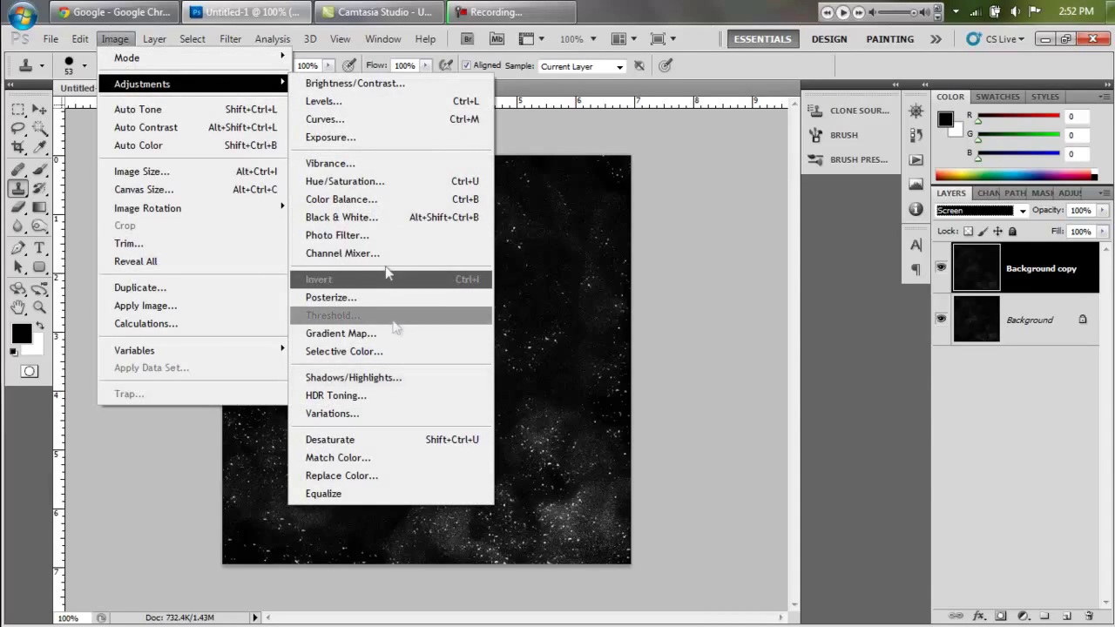
Step: Apply a Color Balance tint to the midtones of about Cyan -43 and Blue +27
left_click(342, 198)
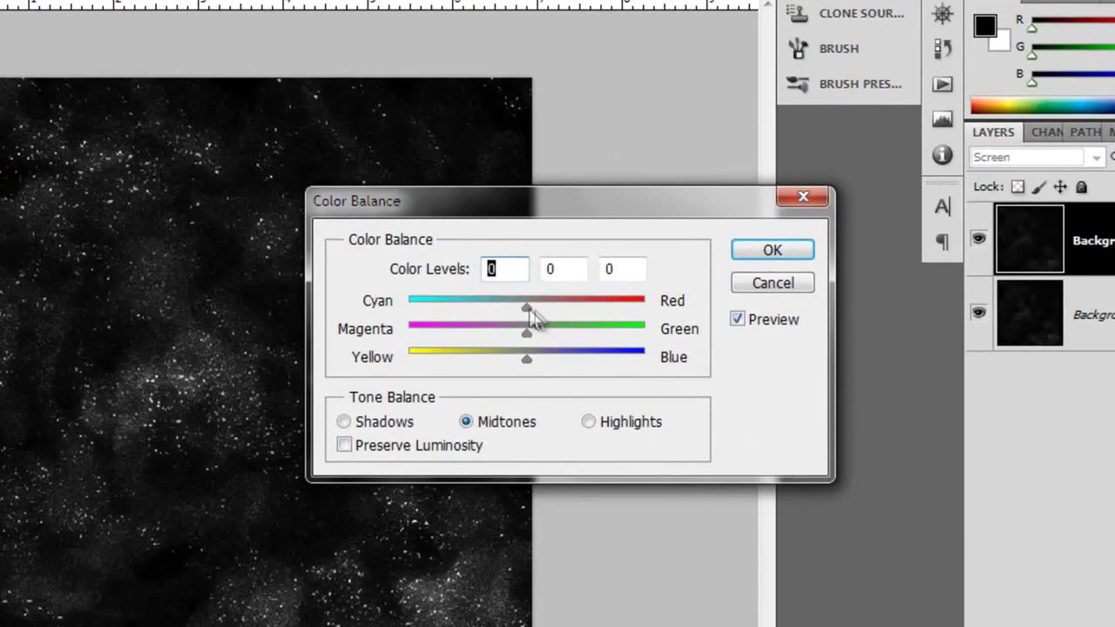
left_click_drag(529, 311, 462, 305)
left_click_drag(526, 356, 562, 360)
left_click_drag(493, 203, 676, 82)
left_click_drag(645, 202, 669, 193)
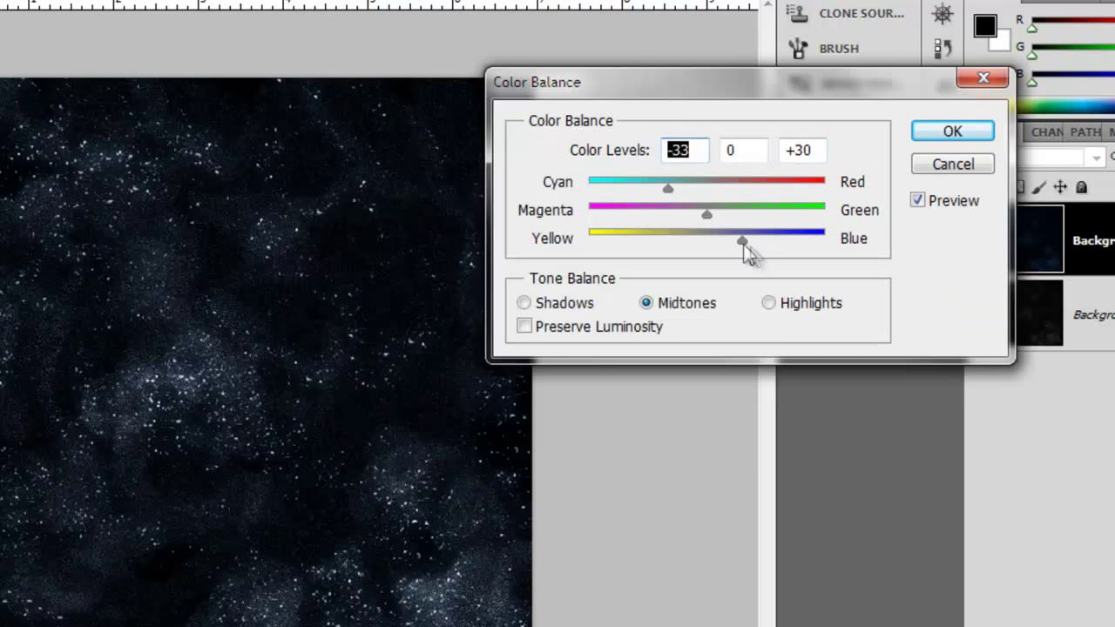
left_click_drag(766, 244, 739, 247)
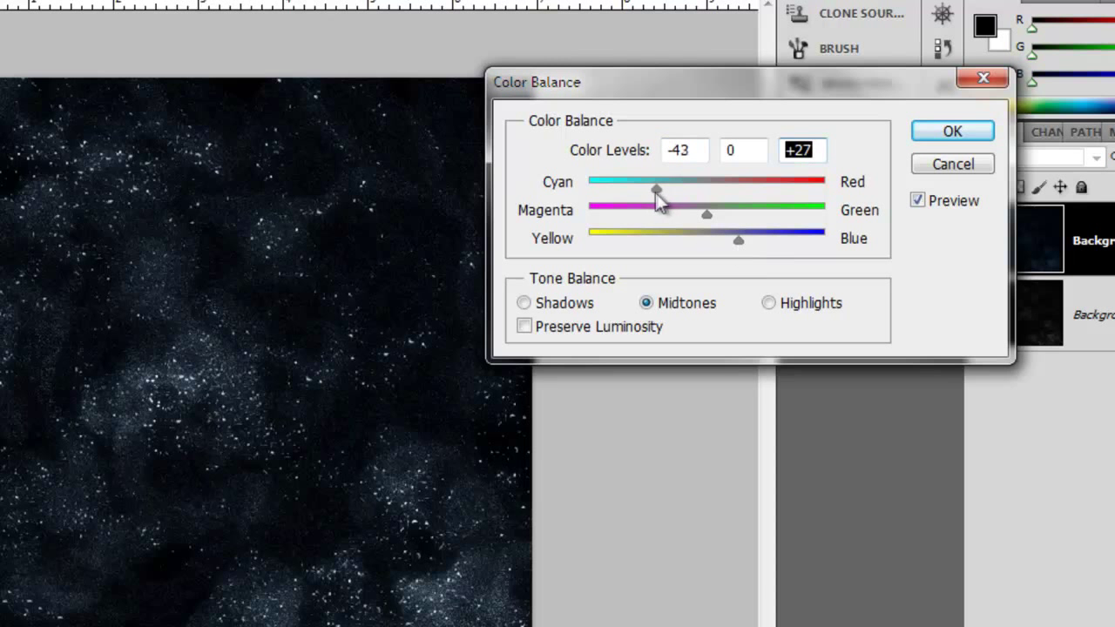
mouse_move(657, 194)
left_mouse_down()
mouse_move(824, 191)
mouse_move(653, 194)
left_mouse_up()
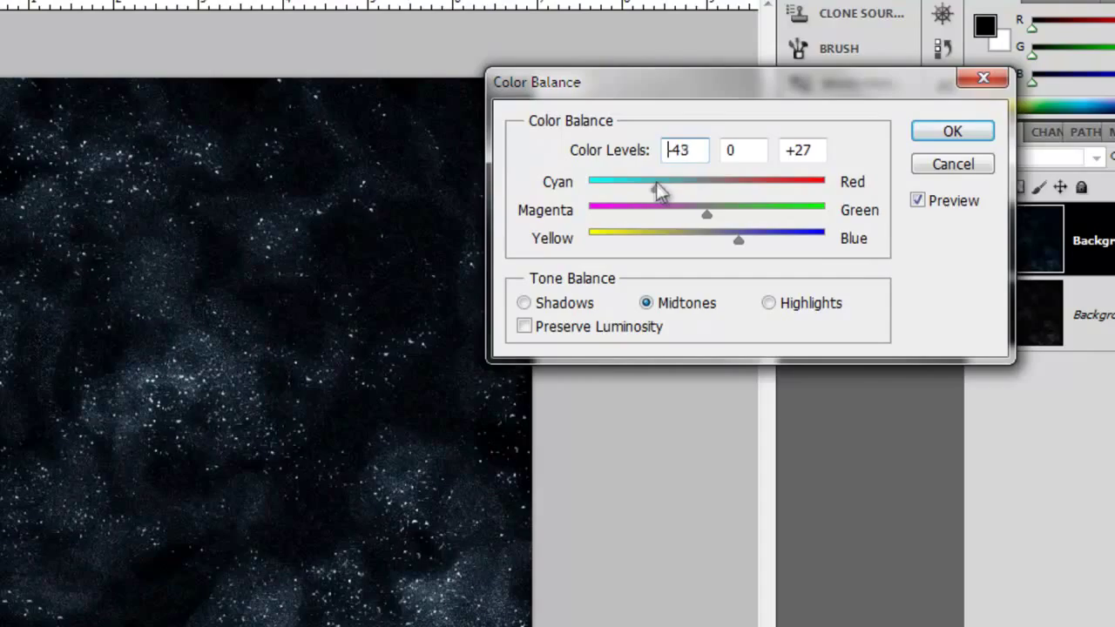
left_click(958, 135)
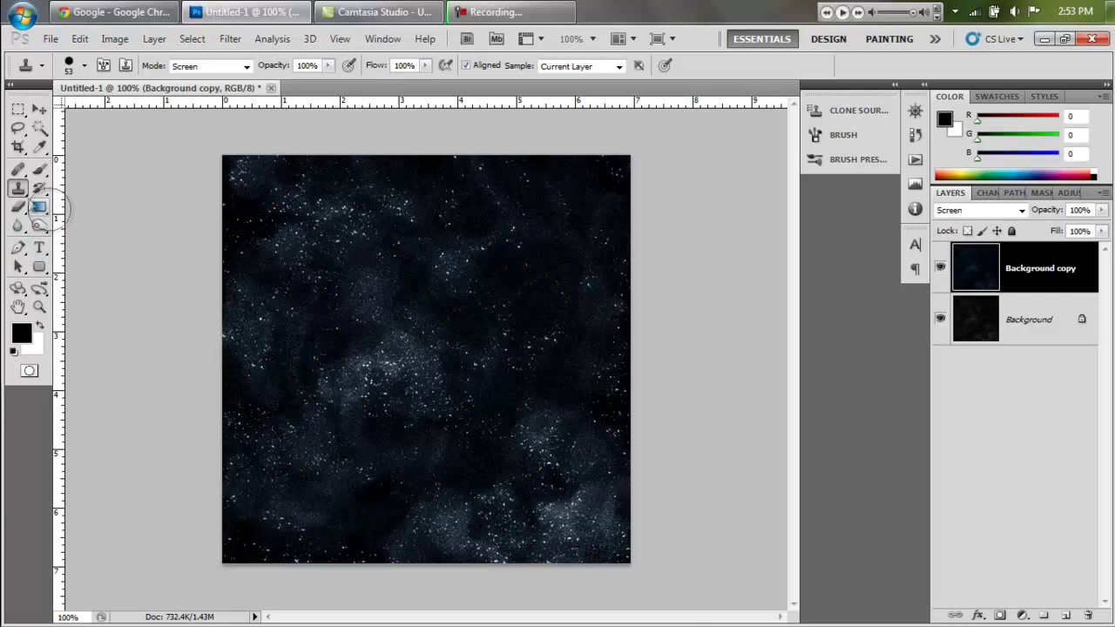
left_click(39, 169)
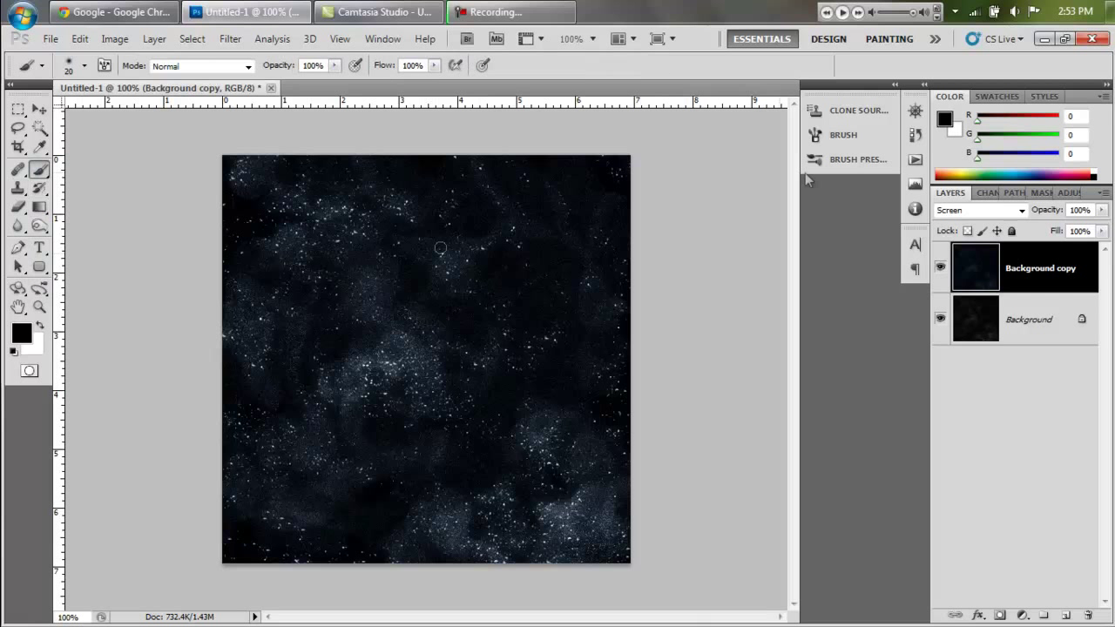
Step: Make white the foreground colour and add a new empty layer above Background
key("x")
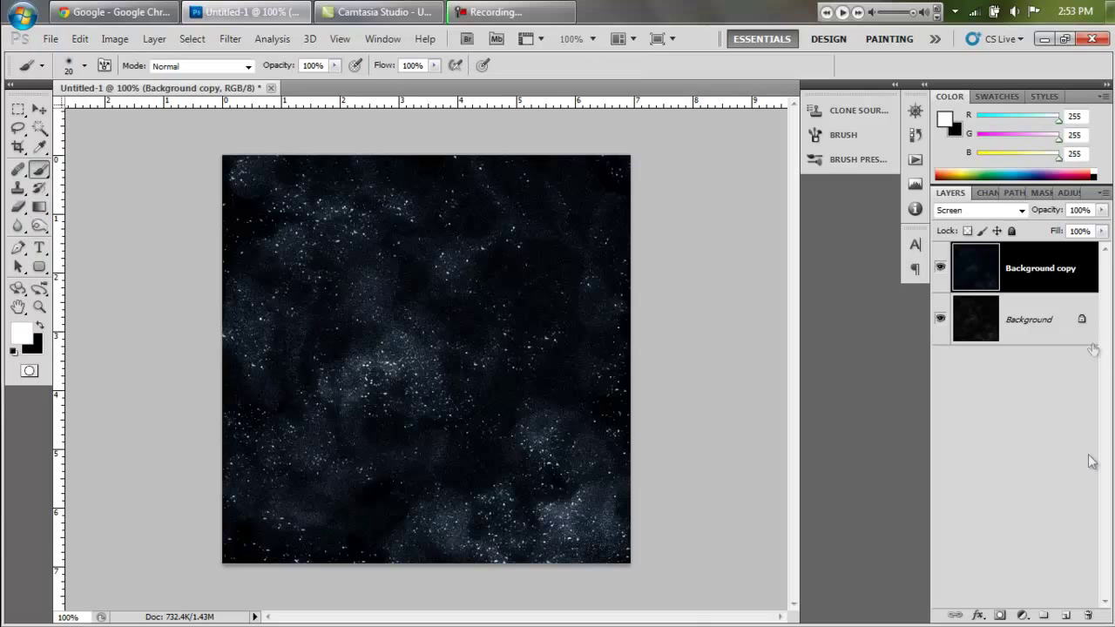
key("alt+bracketleft")
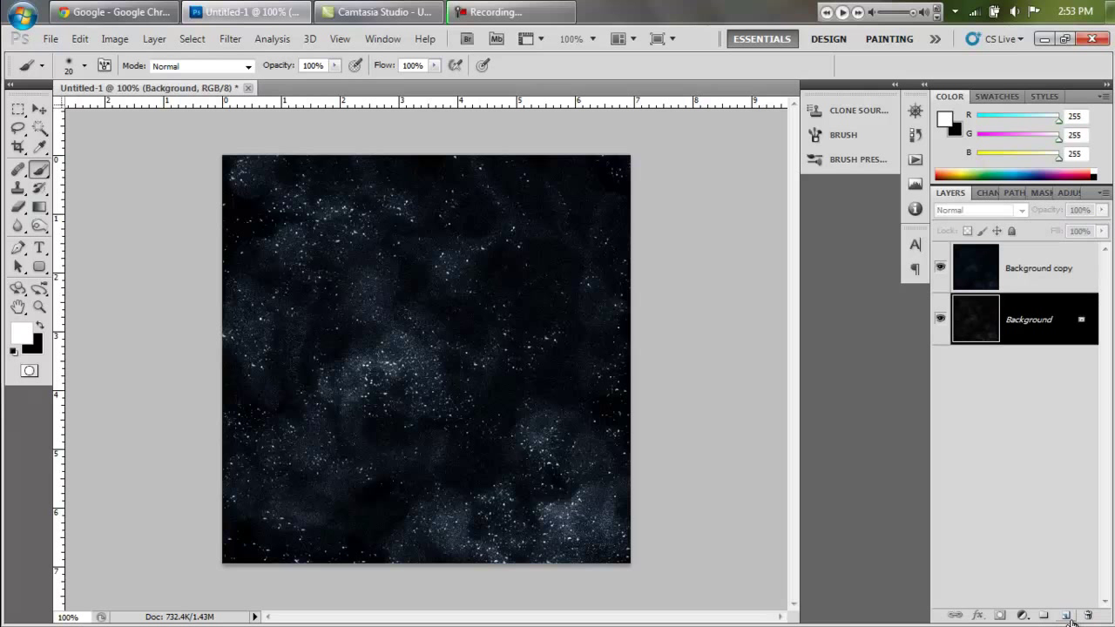
left_click(1068, 615)
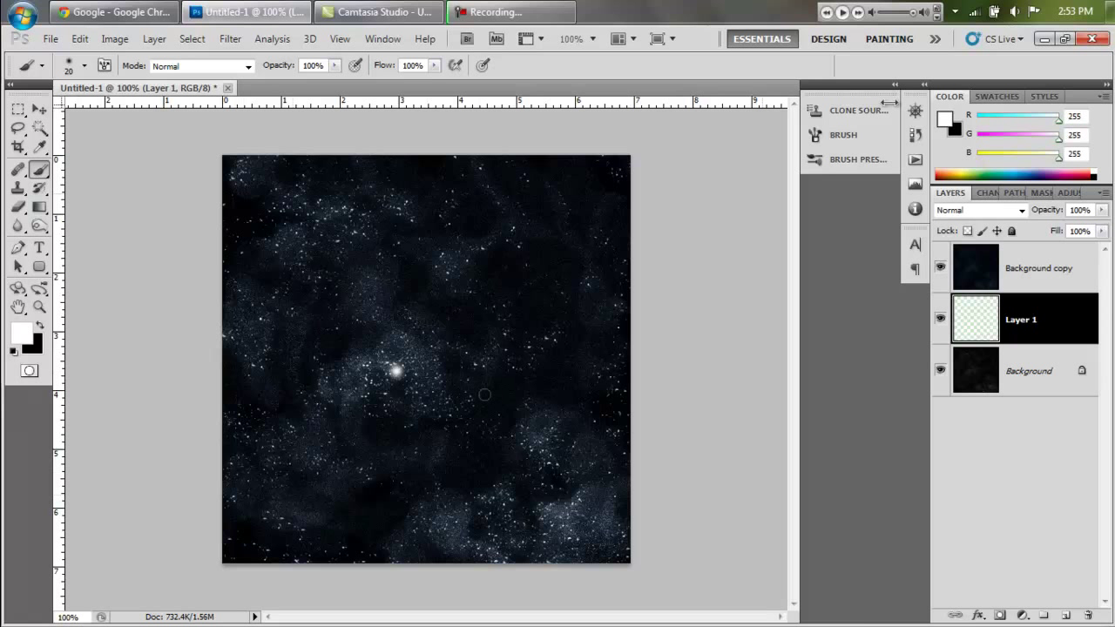
Step: Paint bright white stars of varying soft brush sizes on Layer 1
left_click(842, 135)
left_click(858, 159)
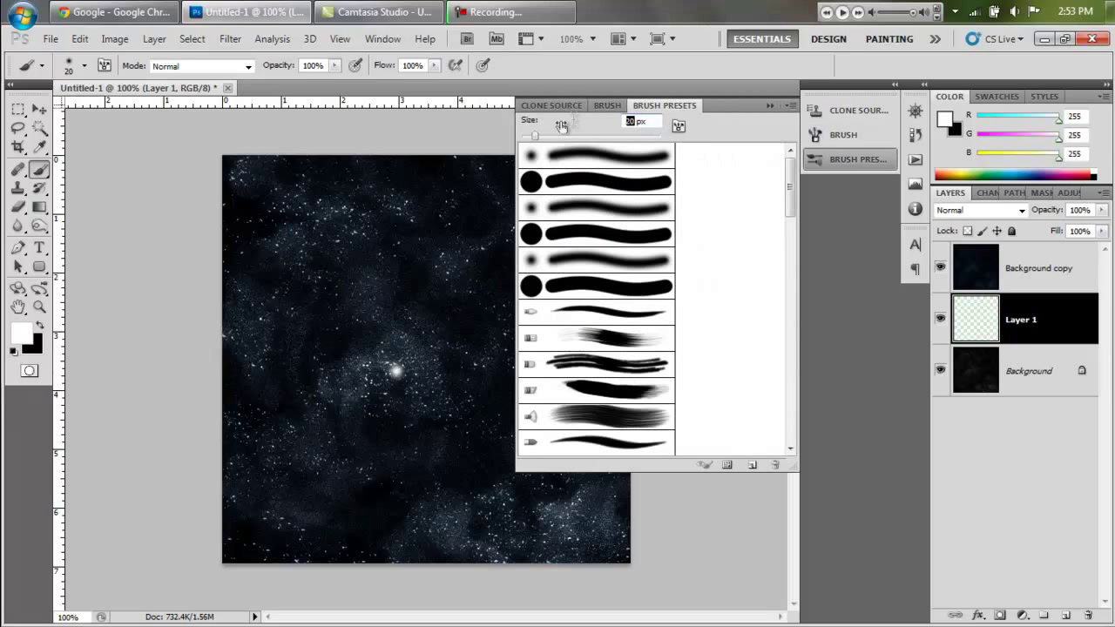
left_click(771, 105)
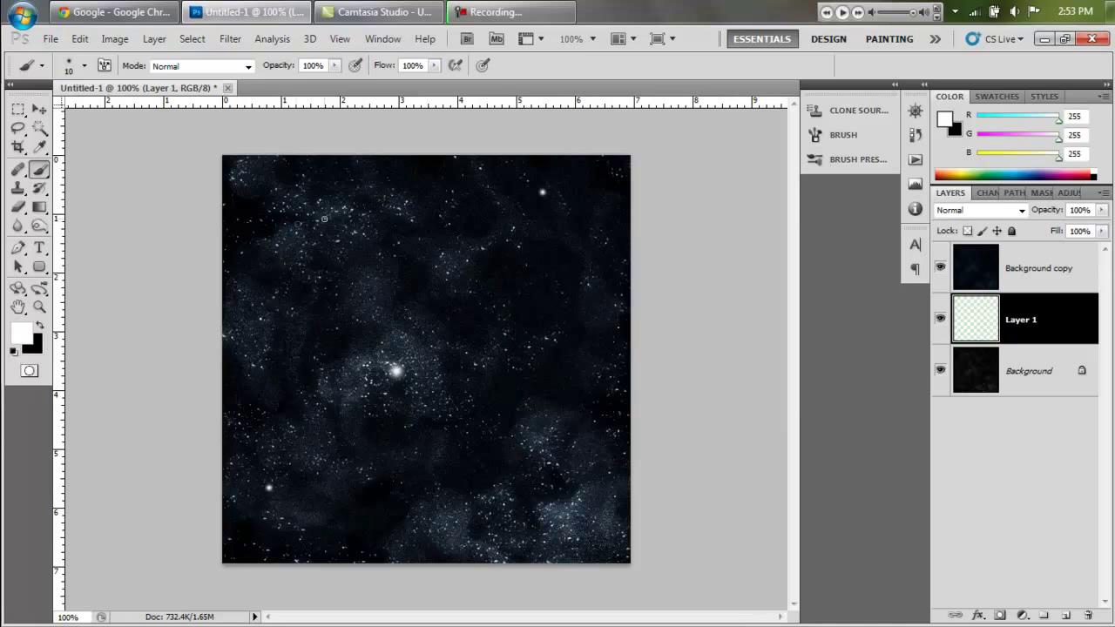
left_click(842, 135)
left_click(662, 105)
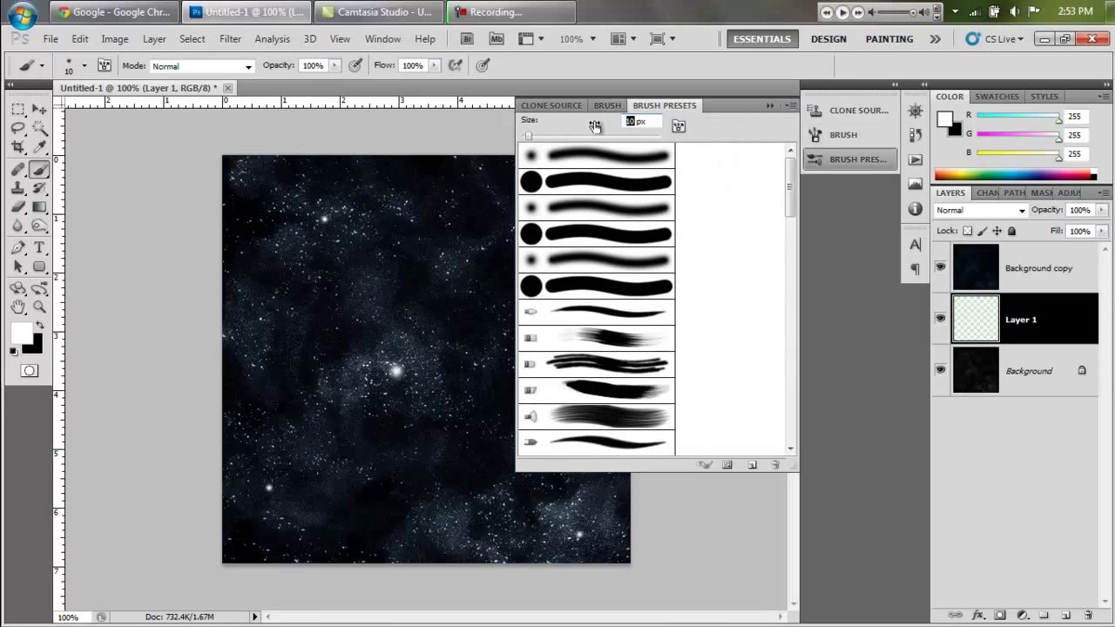
left_click(771, 105)
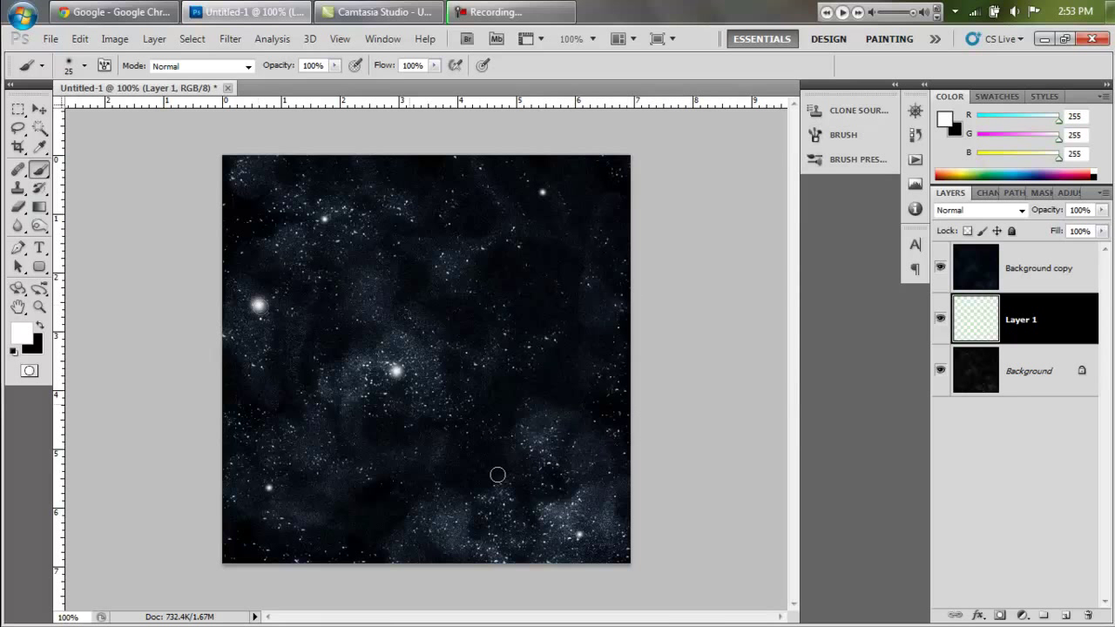
key("ctrl+z")
left_click(842, 135)
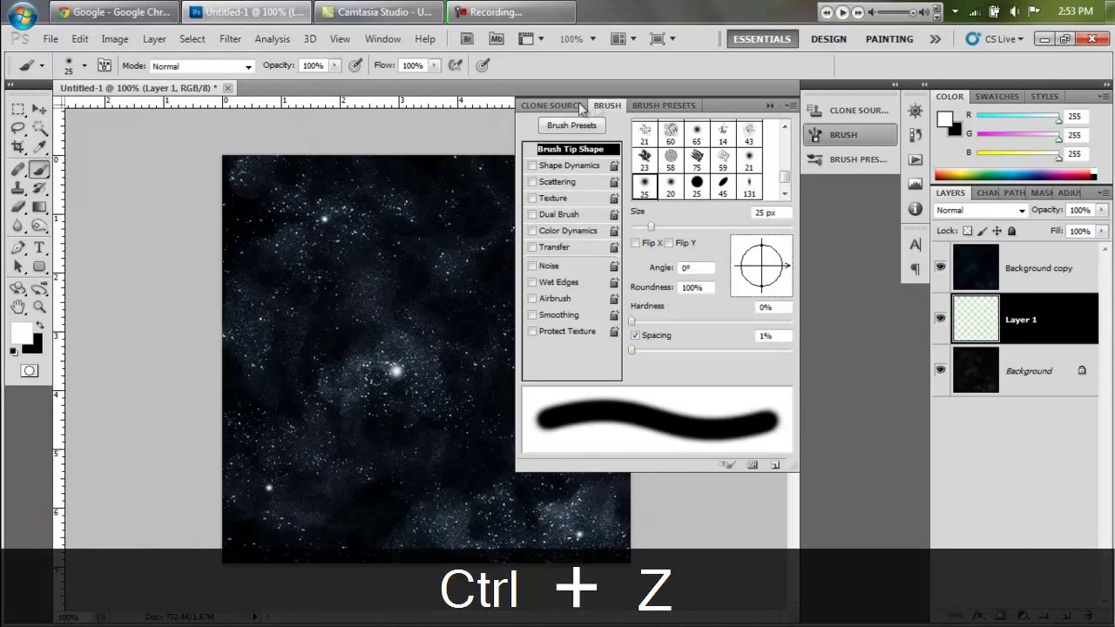
left_click(664, 106)
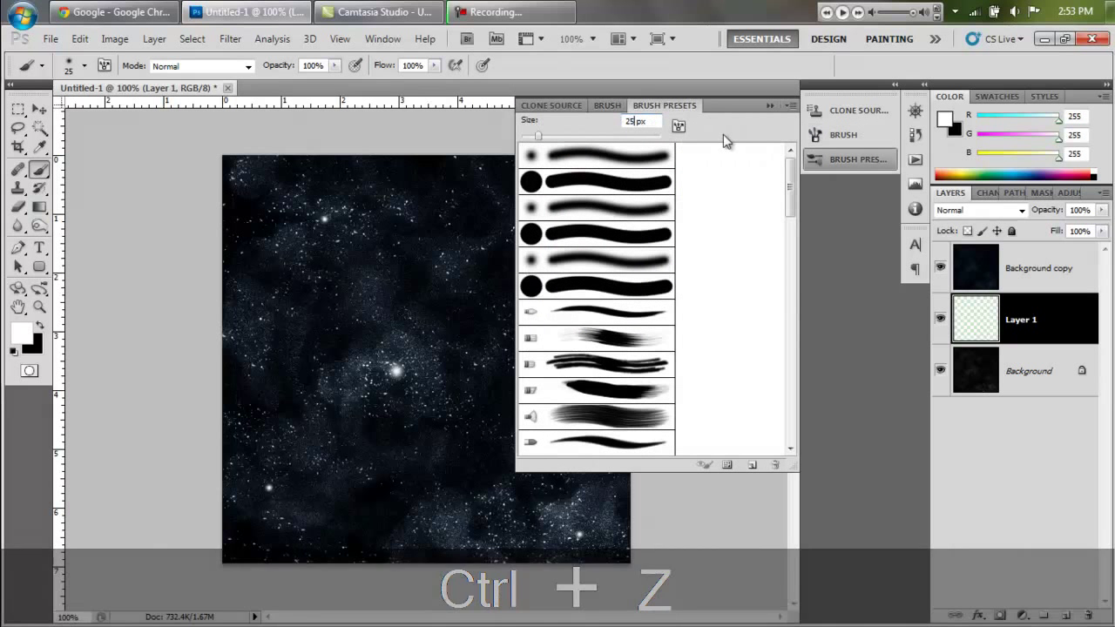
left_click(770, 107)
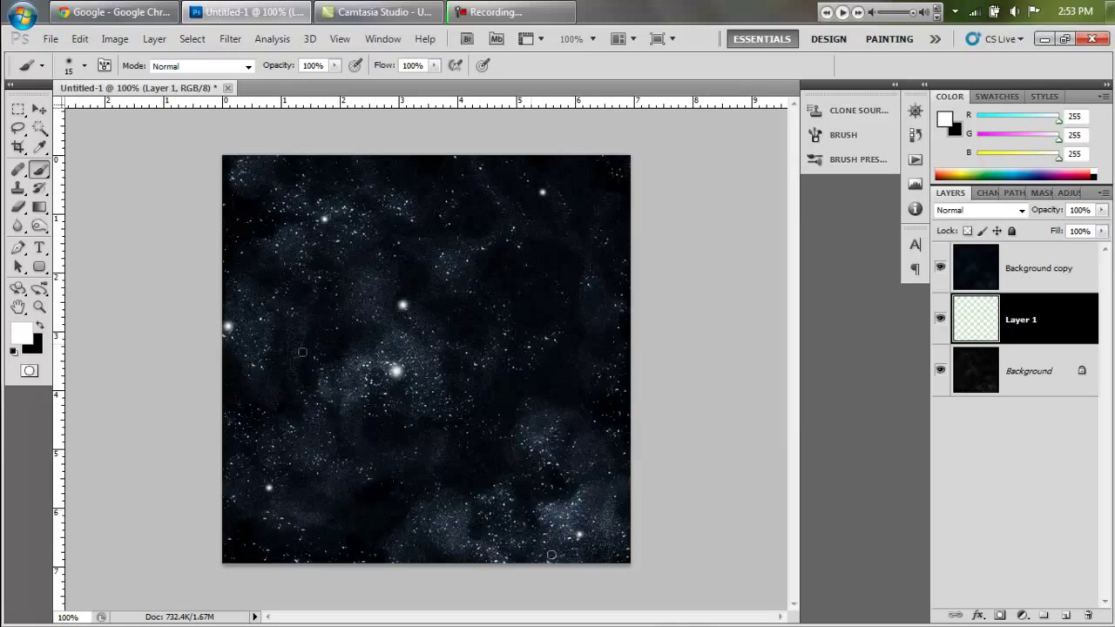
left_click(564, 438)
Step: Duplicate Layer 1, reapply Gaussian Blur to it, and duplicate it again as Layer 1 copy 2
right_click(1071, 317)
left_click(954, 298)
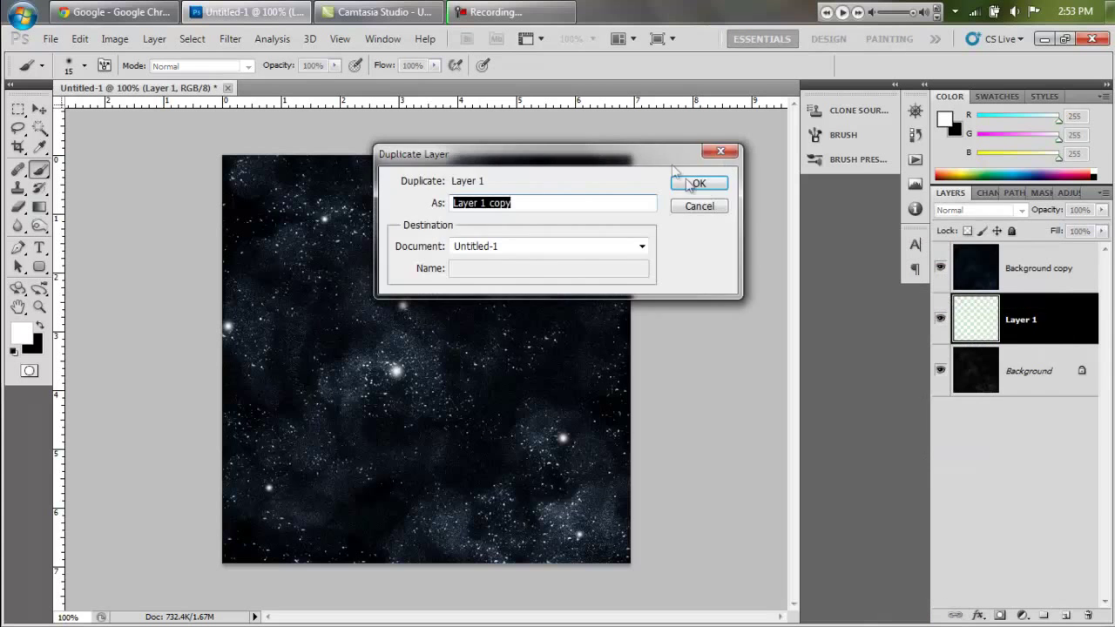
left_click(697, 183)
left_click(956, 371)
left_click(230, 38)
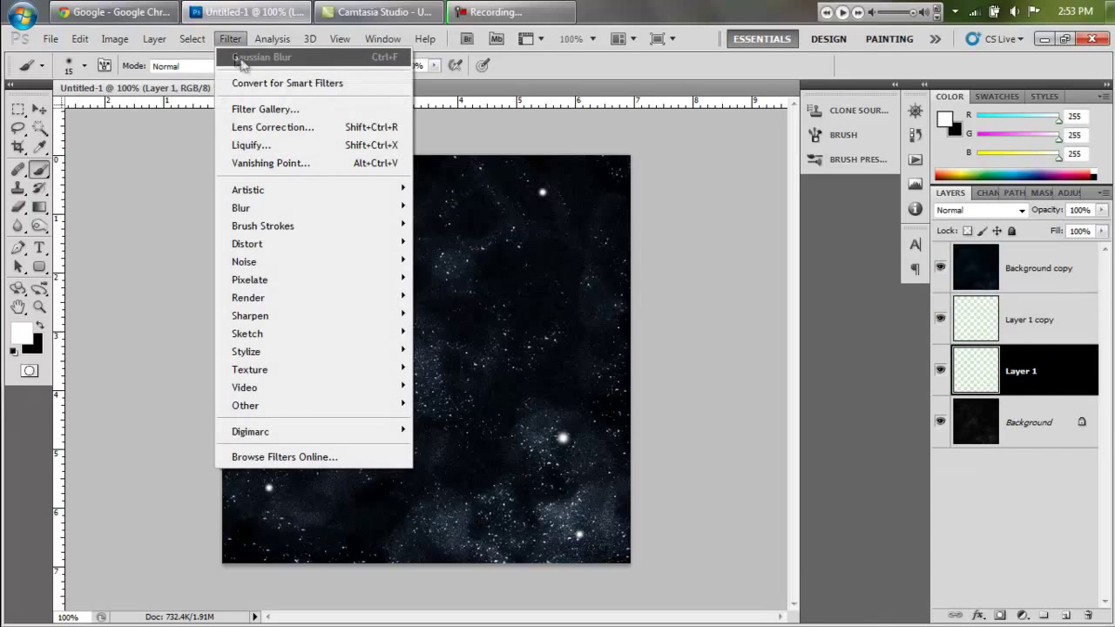
left_click(252, 58)
right_click(1074, 375)
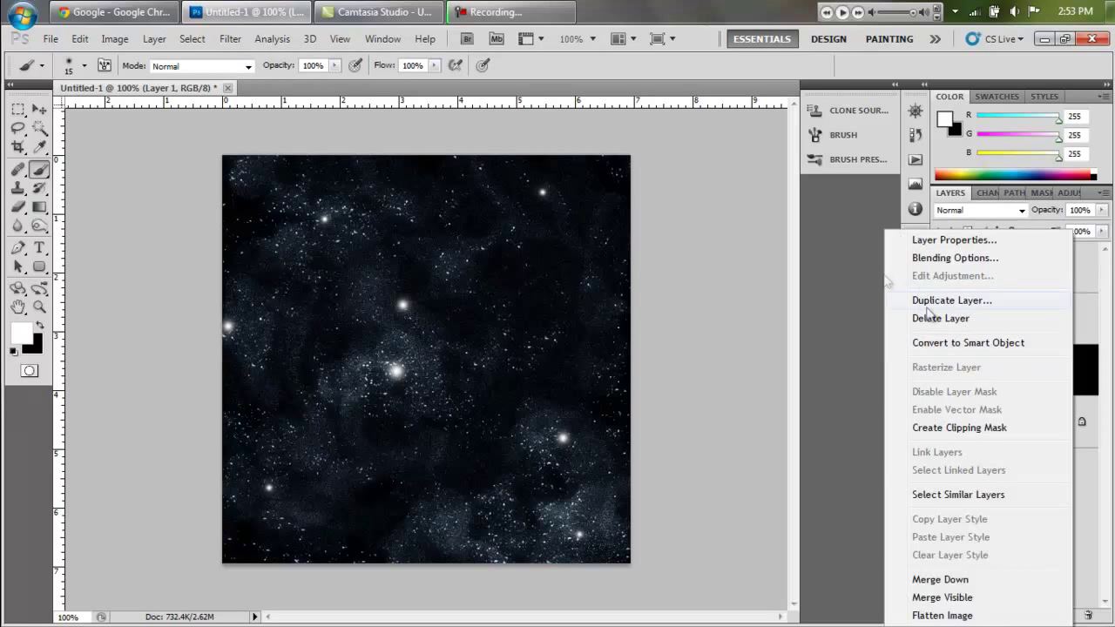
left_click(927, 306)
left_click(705, 186)
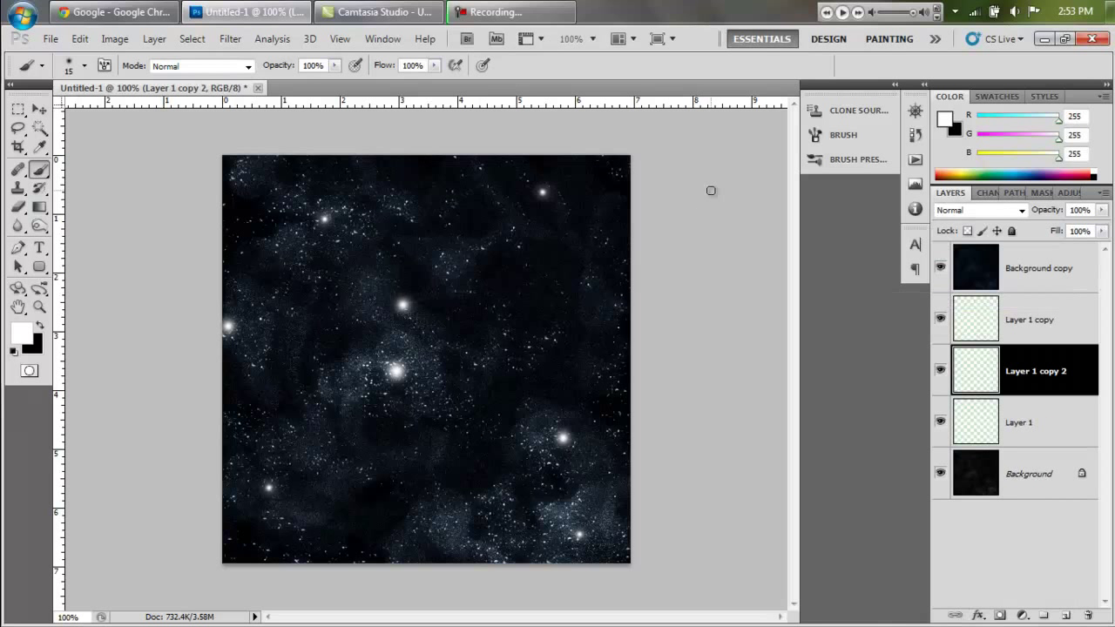
Step: Set Layer 1 copy's opacity to 75% and Layer 1's opacity to 50%
left_click(1054, 320)
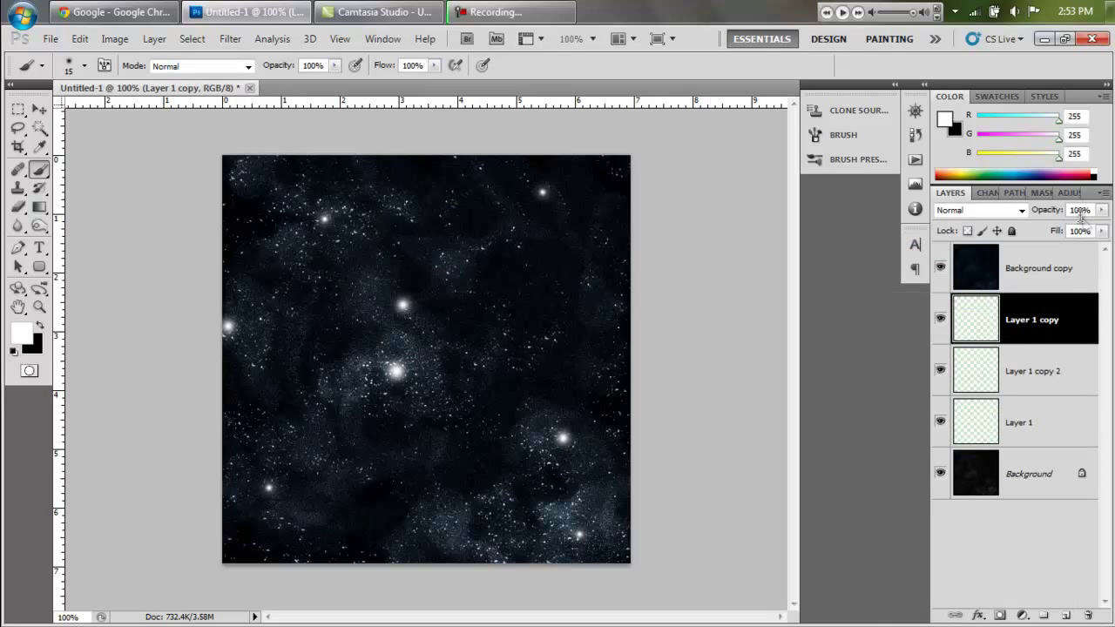
double_click(1081, 210)
type("50")
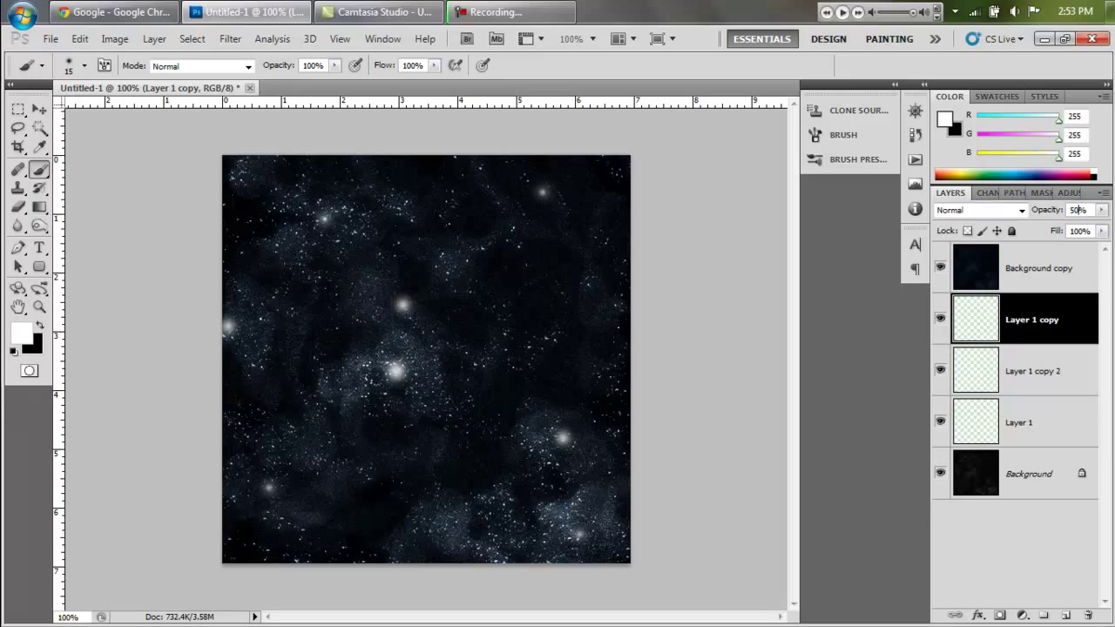
key("BackSpace")
key("BackSpace")
type("75")
left_click(1039, 368)
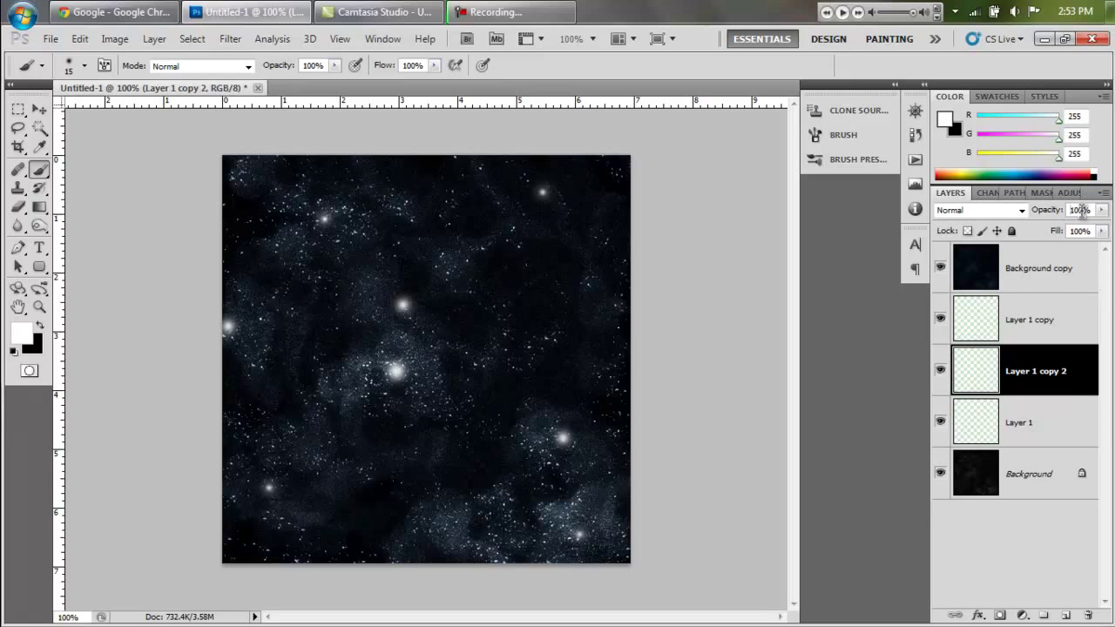
left_click(1018, 419)
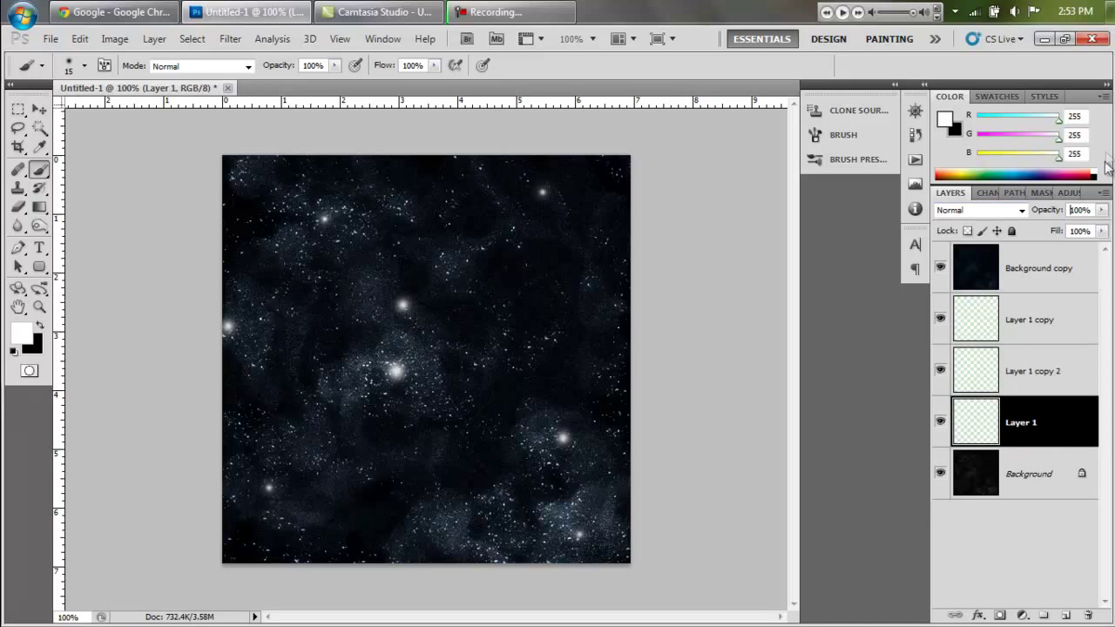
type("50")
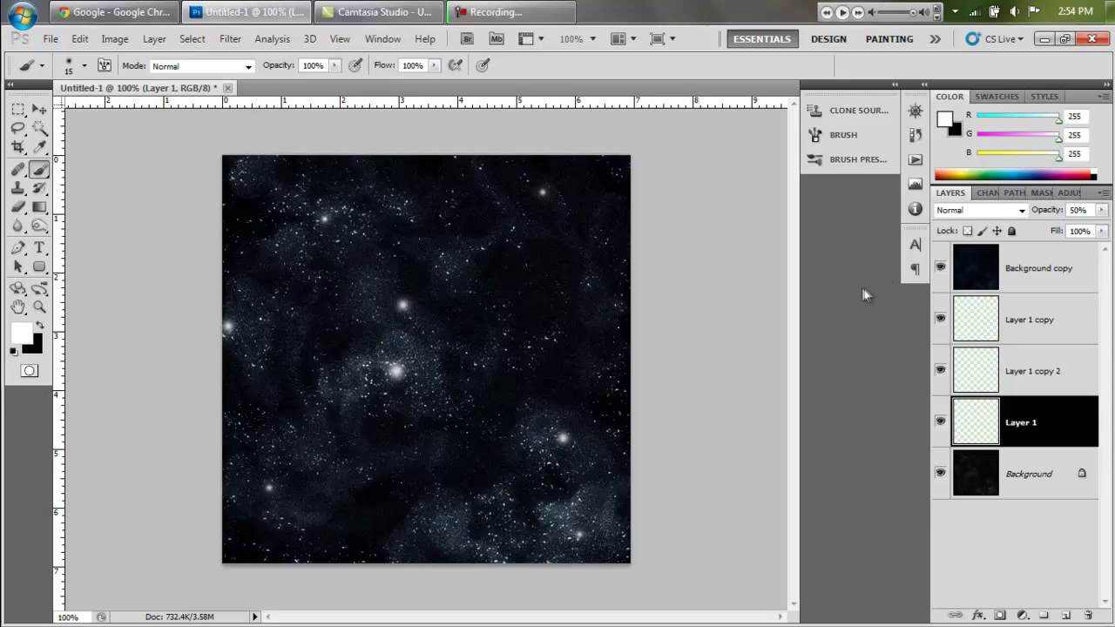
left_click(1045, 467)
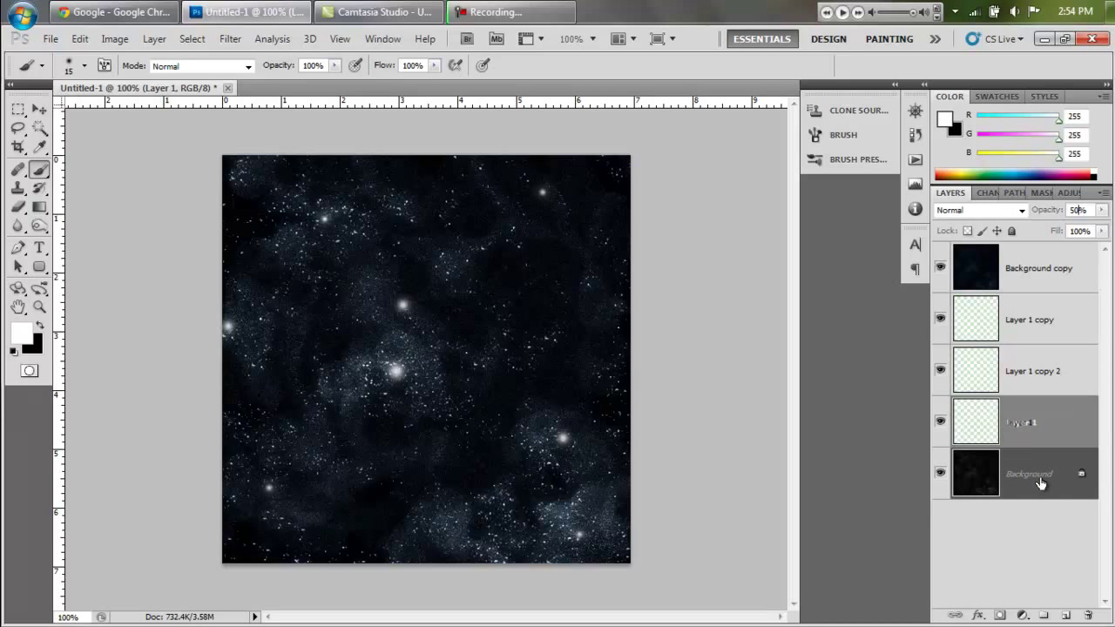
Step: Select the three glow layers, cancel their deletion, and select the Background layer
left_click(1048, 421)
left_click(1057, 380, "shift")
left_click(1050, 338, "shift")
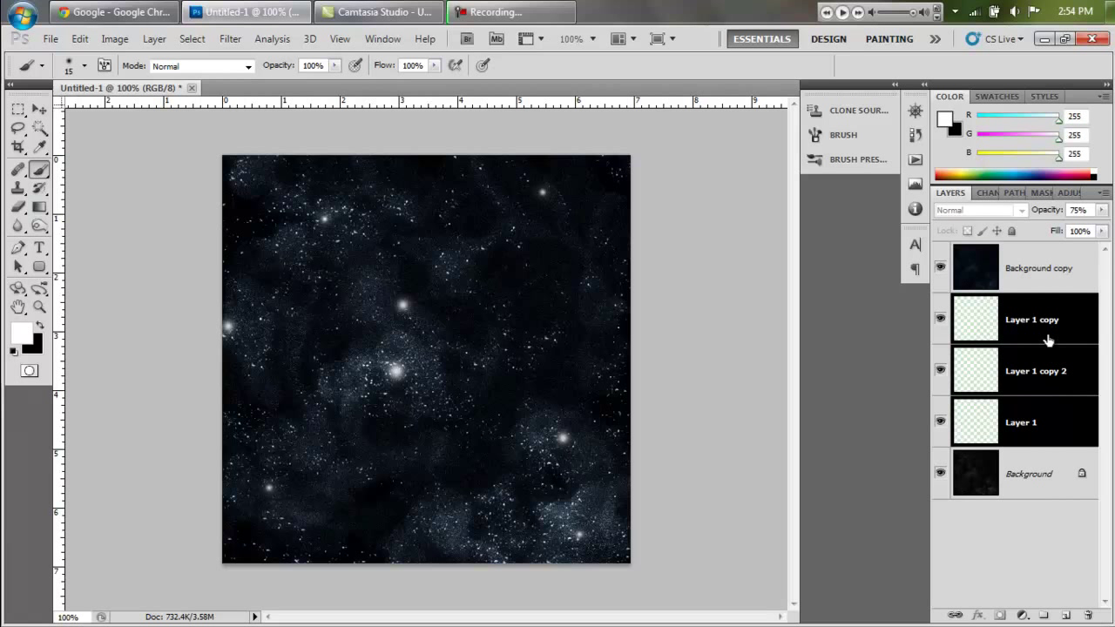
left_click(1088, 615)
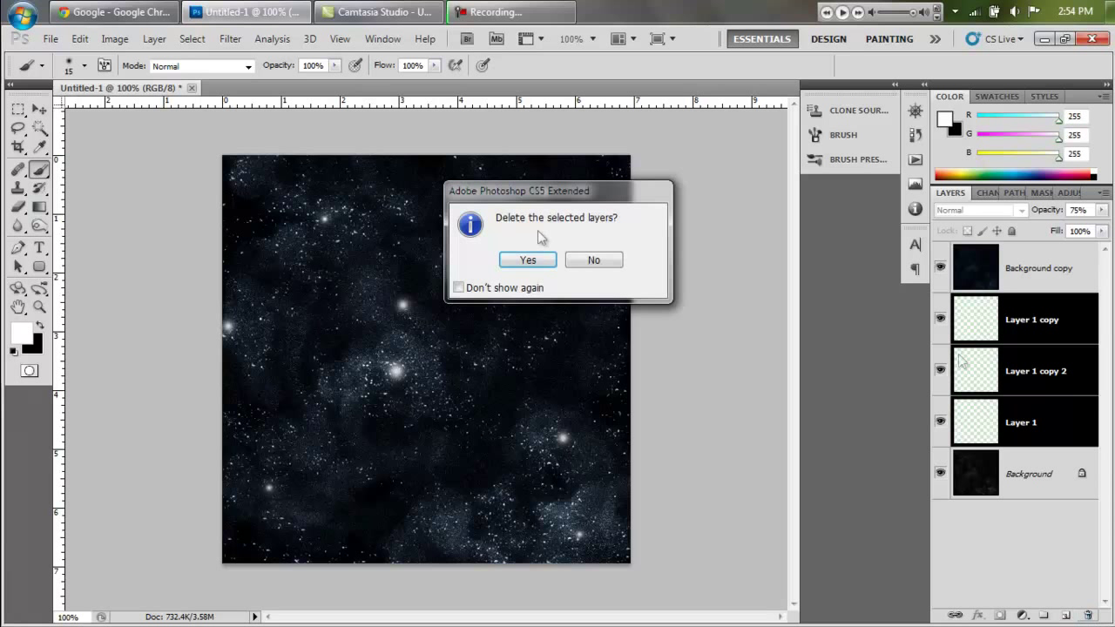
left_click(595, 261)
left_click(1028, 484)
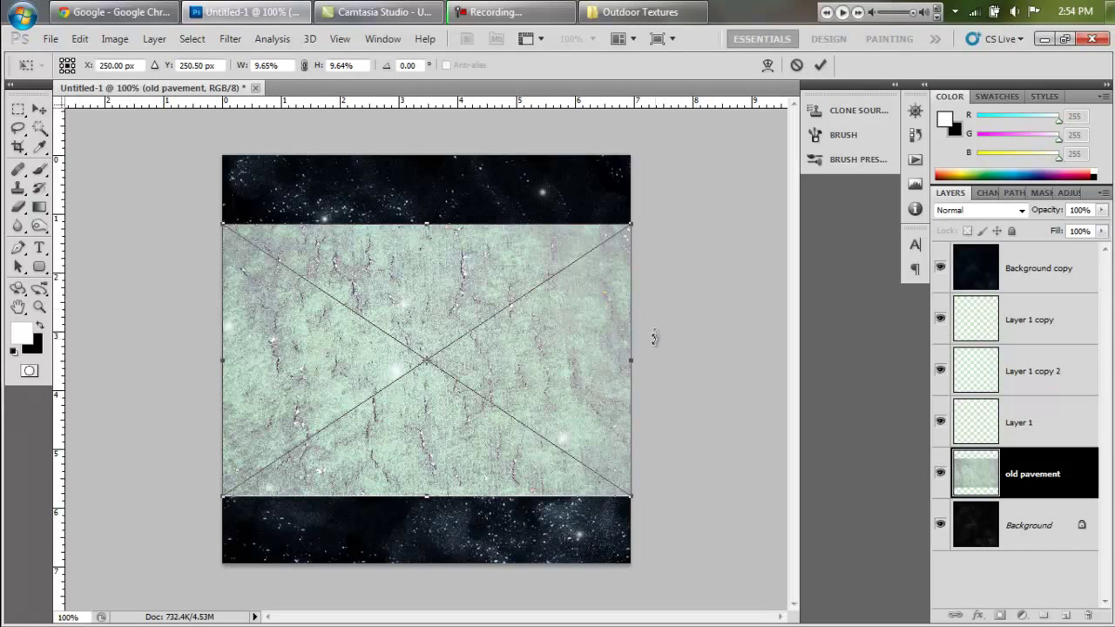
Step: Move and proportionally scale the placed pavement texture to cover the whole canvas
left_click_drag(538, 298, 490, 265)
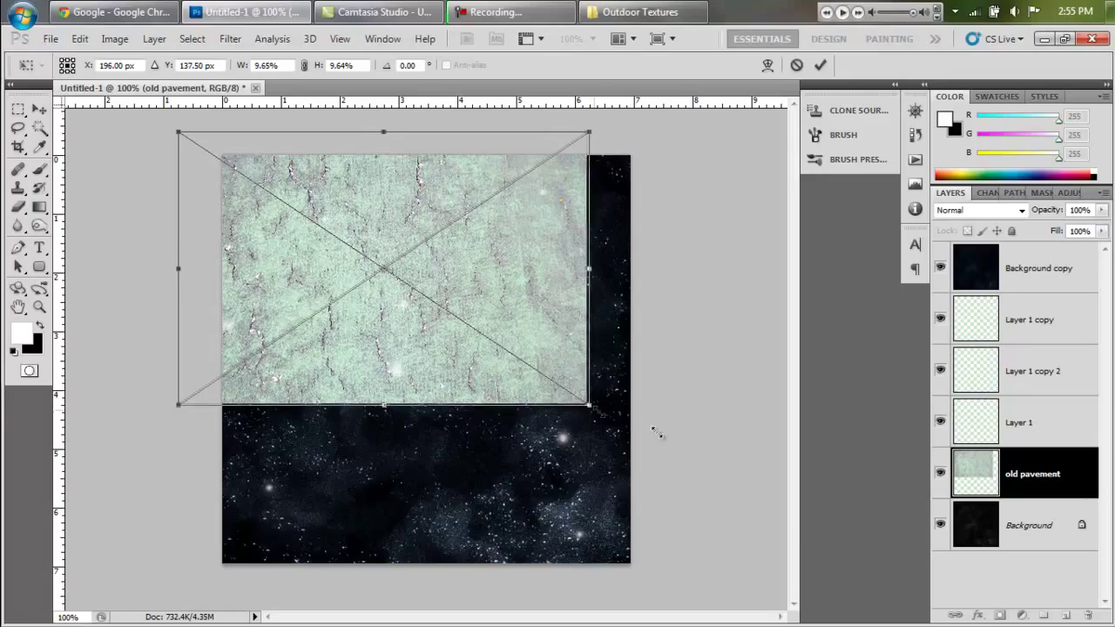
left_click_drag(587, 401, 841, 570)
left_click_drag(630, 418, 537, 419)
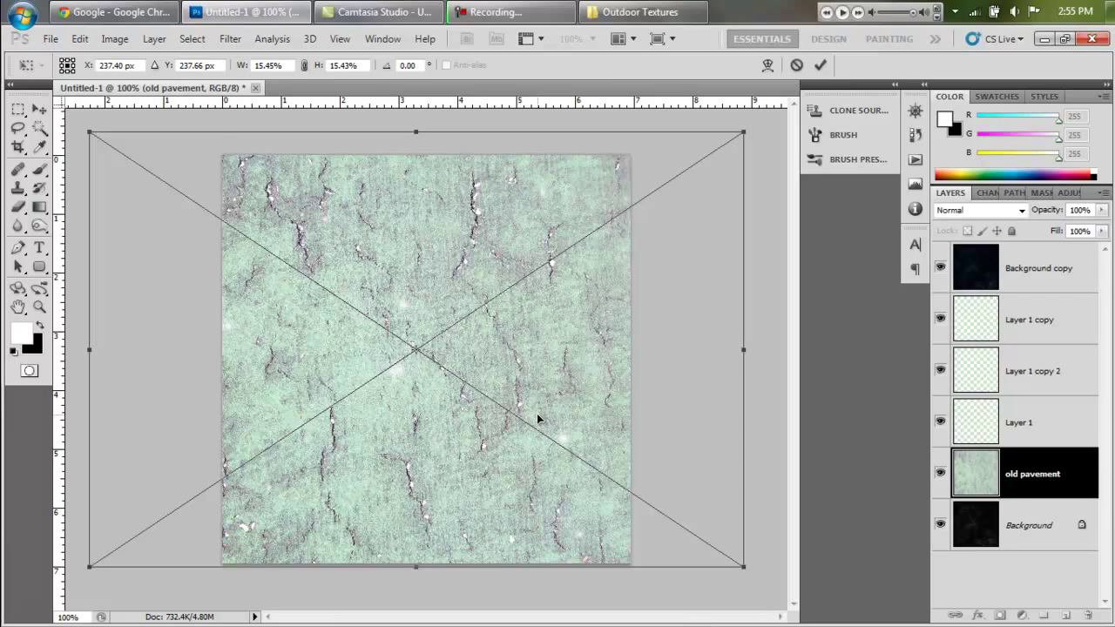
key("b")
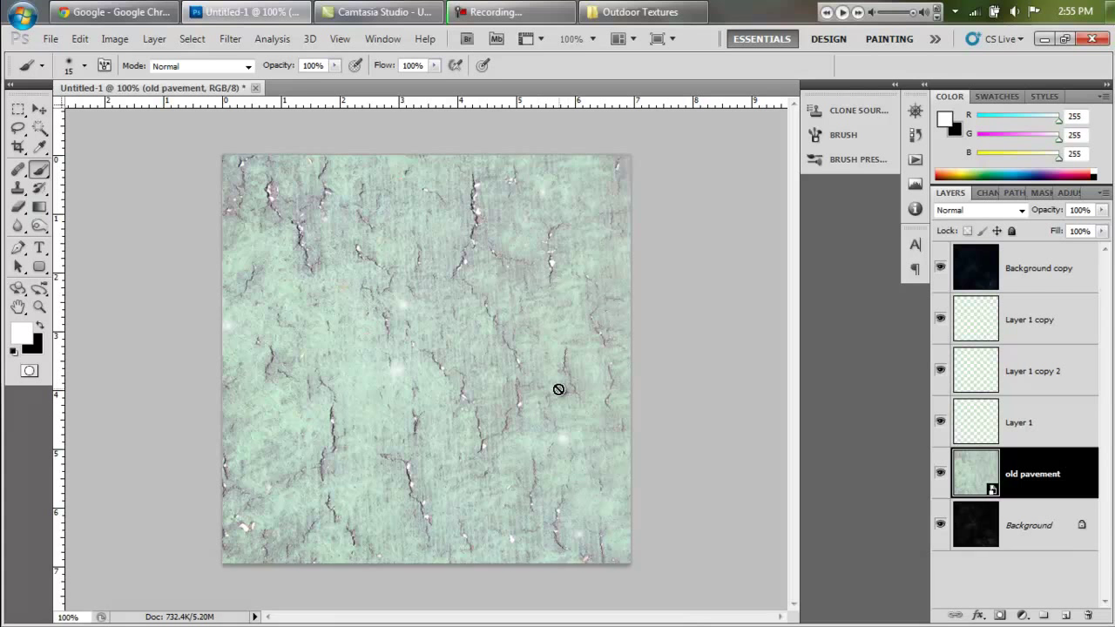
key("ctrl+u")
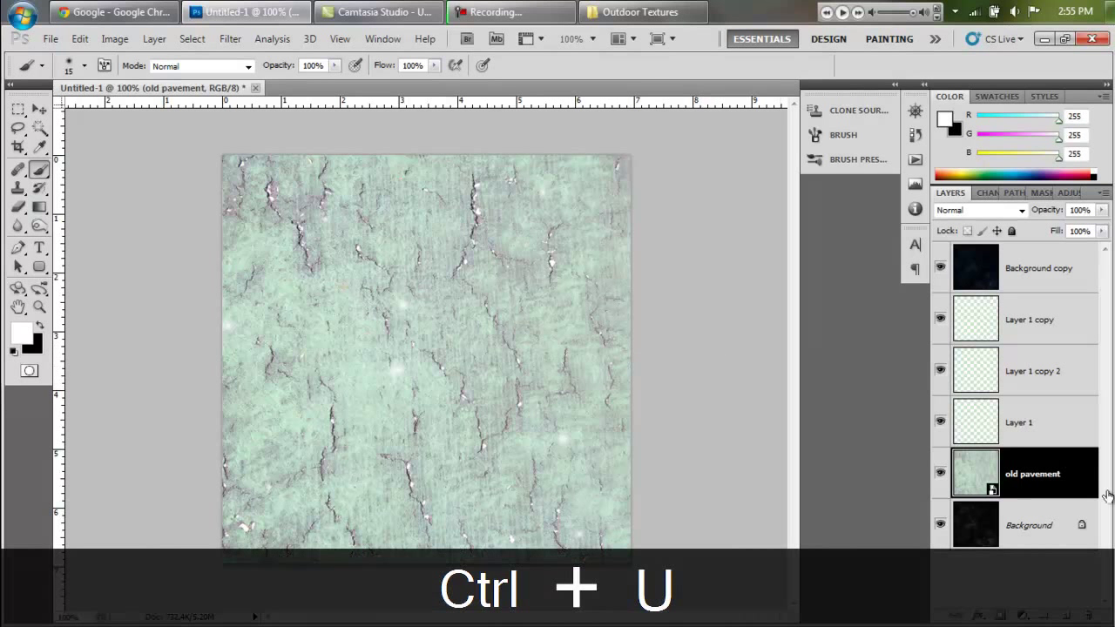
Step: Rasterize the old pavement layer and set Hue/Saturation to Saturation -100, Lightness -16
right_click(1042, 507)
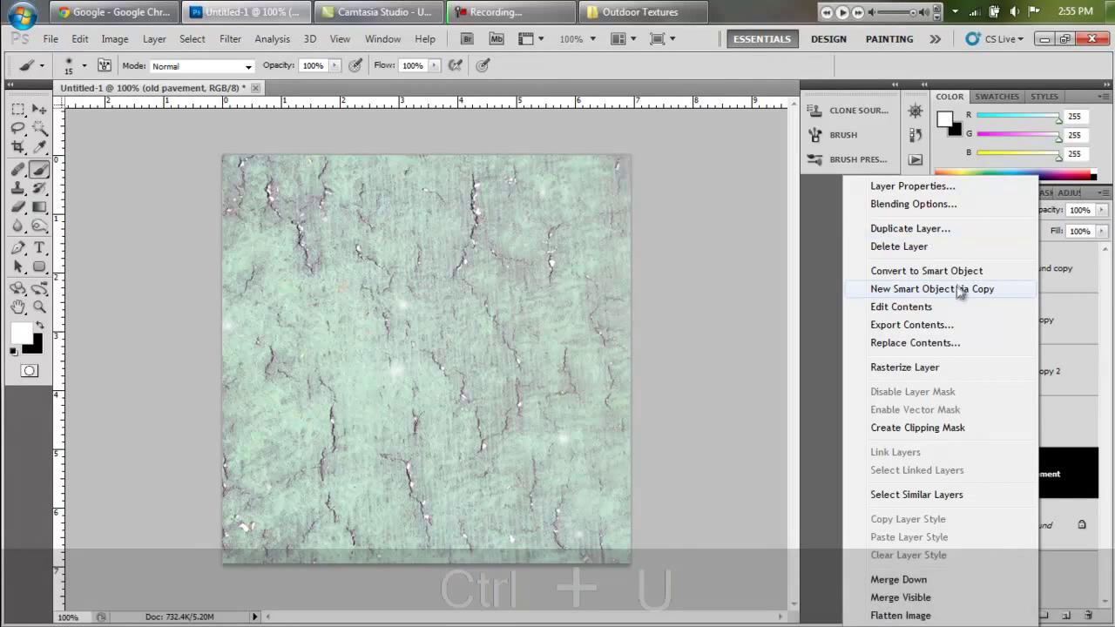
left_click(947, 368)
key("ctrl+u")
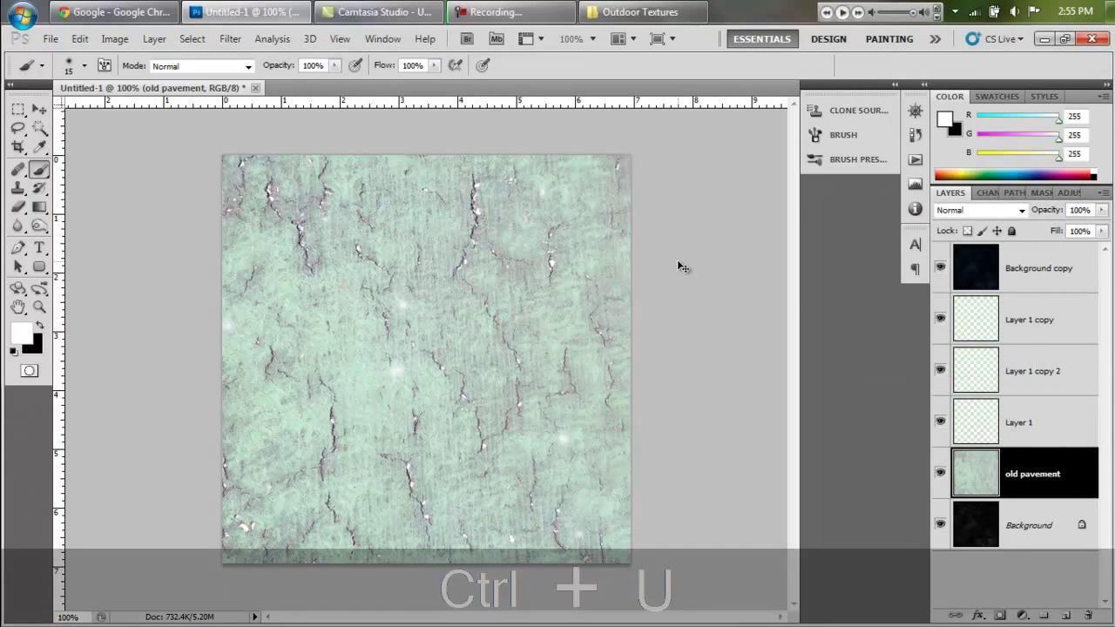
left_click_drag(802, 381, 648, 382)
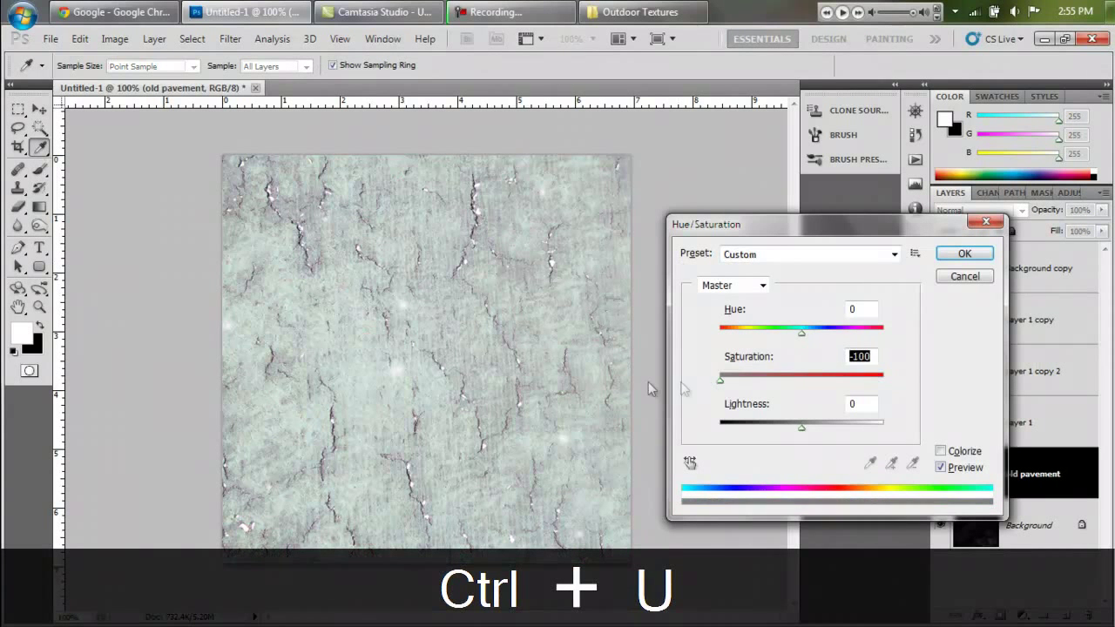
left_click_drag(803, 427, 791, 435)
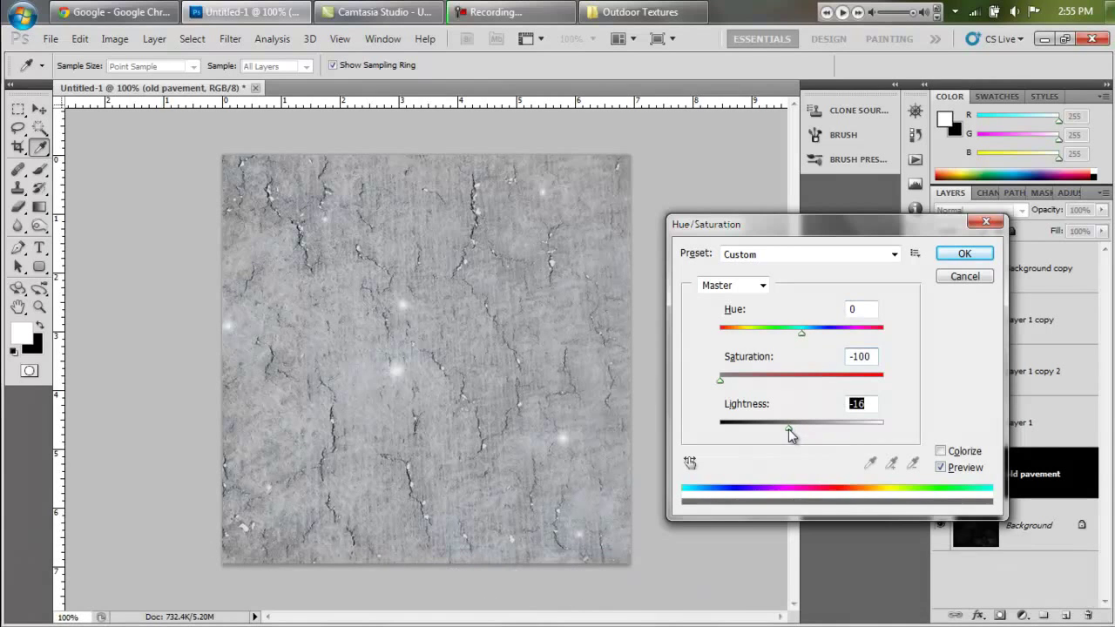
left_click(965, 252)
key("b")
Step: Set the old pavement layer's blend mode to Overlay
left_click(1037, 532)
left_click(1045, 479)
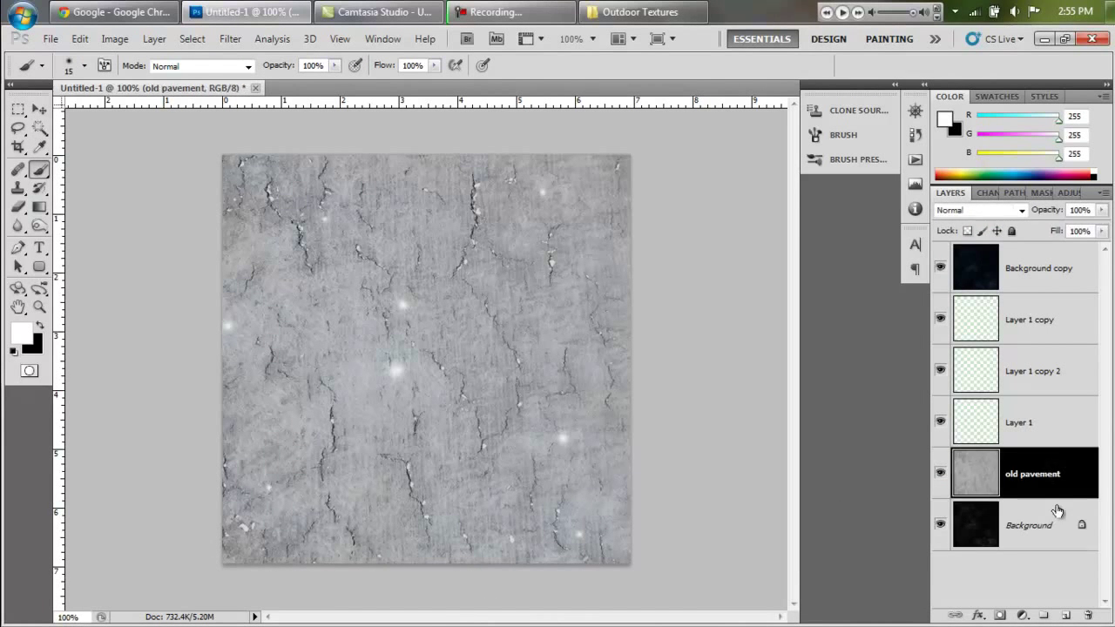
left_click(1056, 512)
left_click(1051, 490)
left_click(1024, 210)
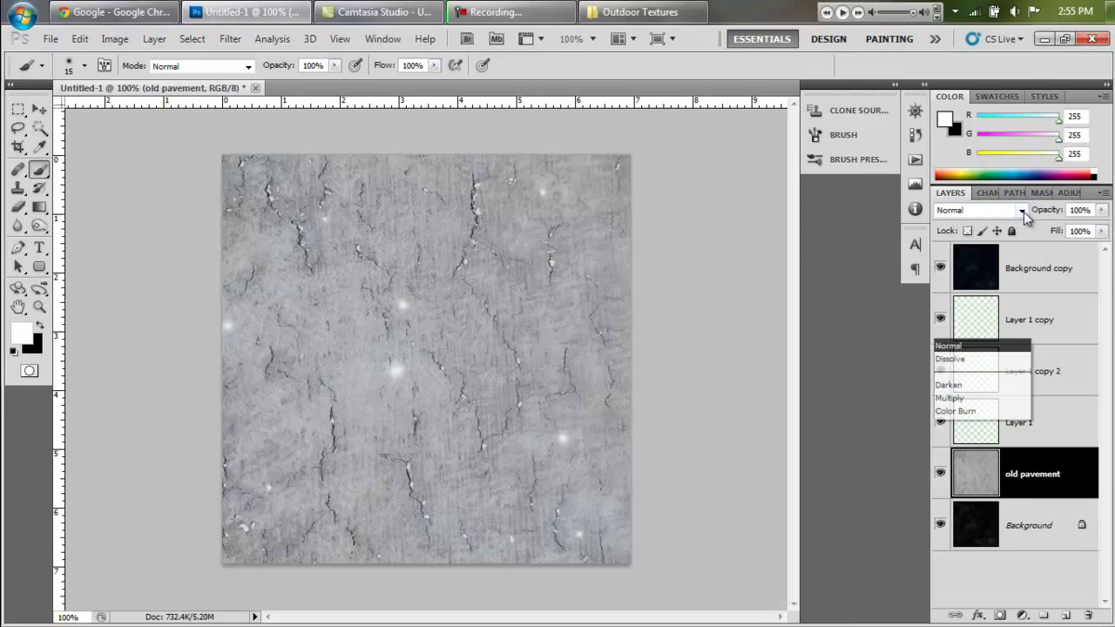
left_click(989, 210)
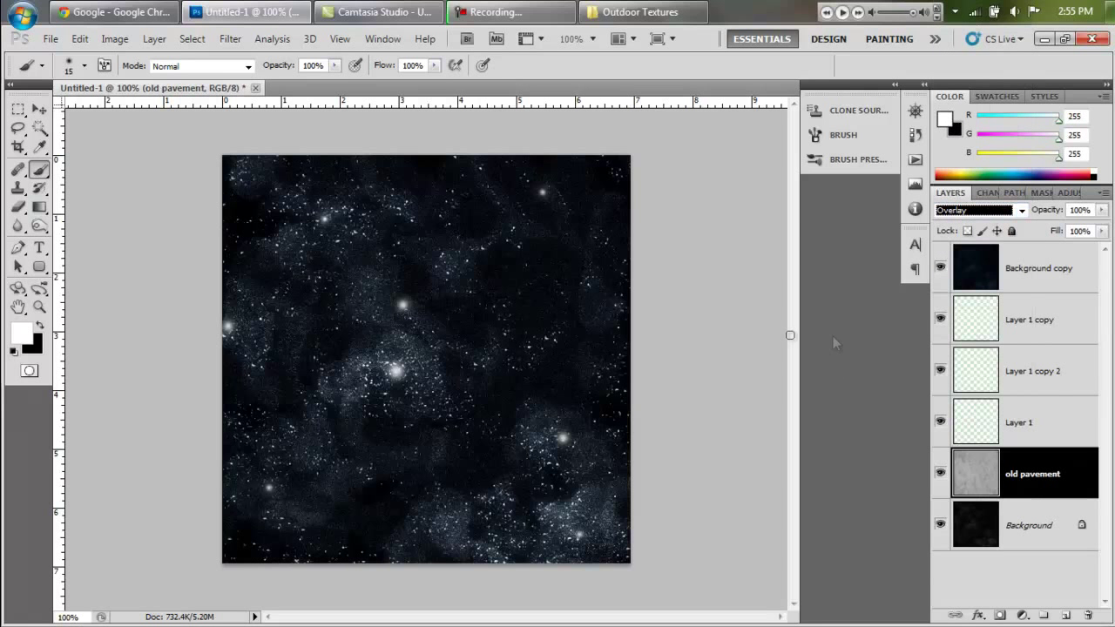
left_click(1031, 525)
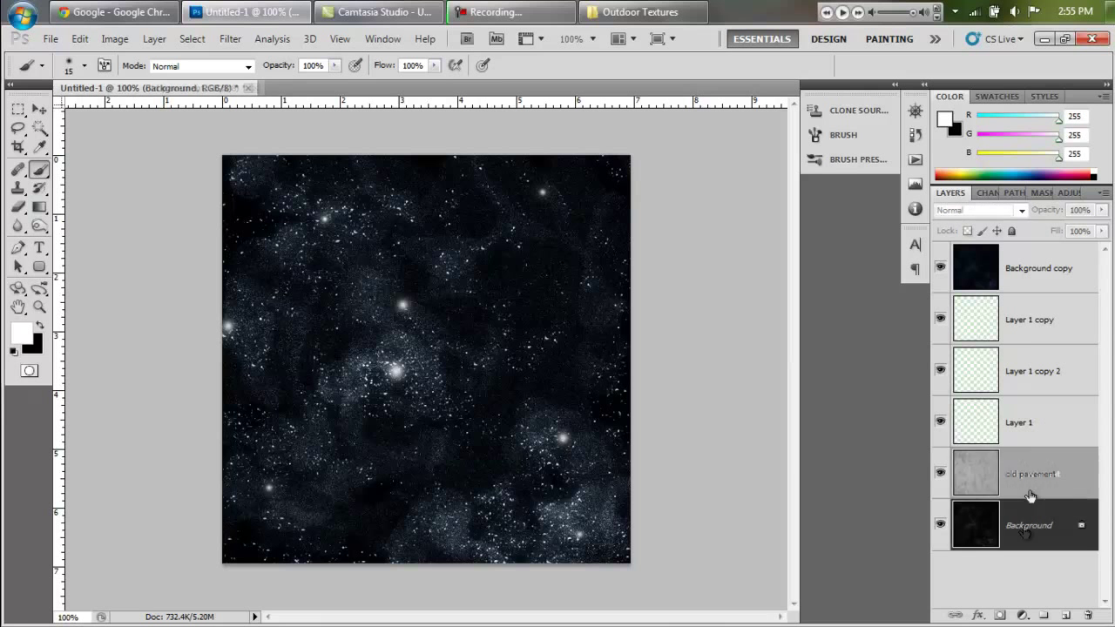
left_click(1032, 485)
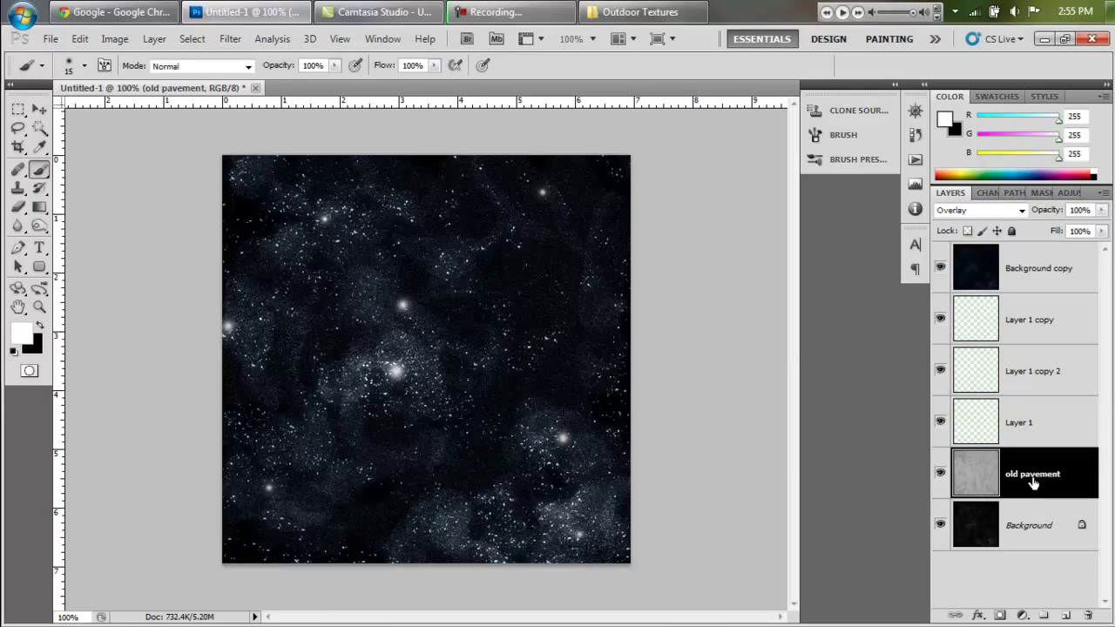
right_click(1033, 484)
Step: Create 'old pavement copy' via Duplicate Layer, then zoom in and out to check the grain
left_click(967, 145)
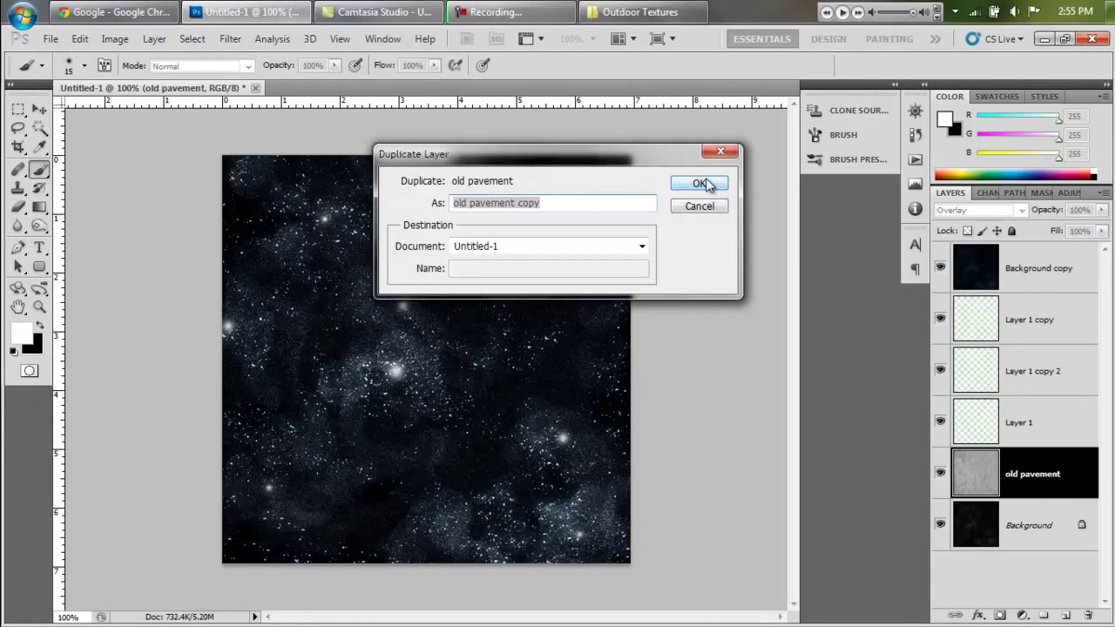
left_click(706, 184)
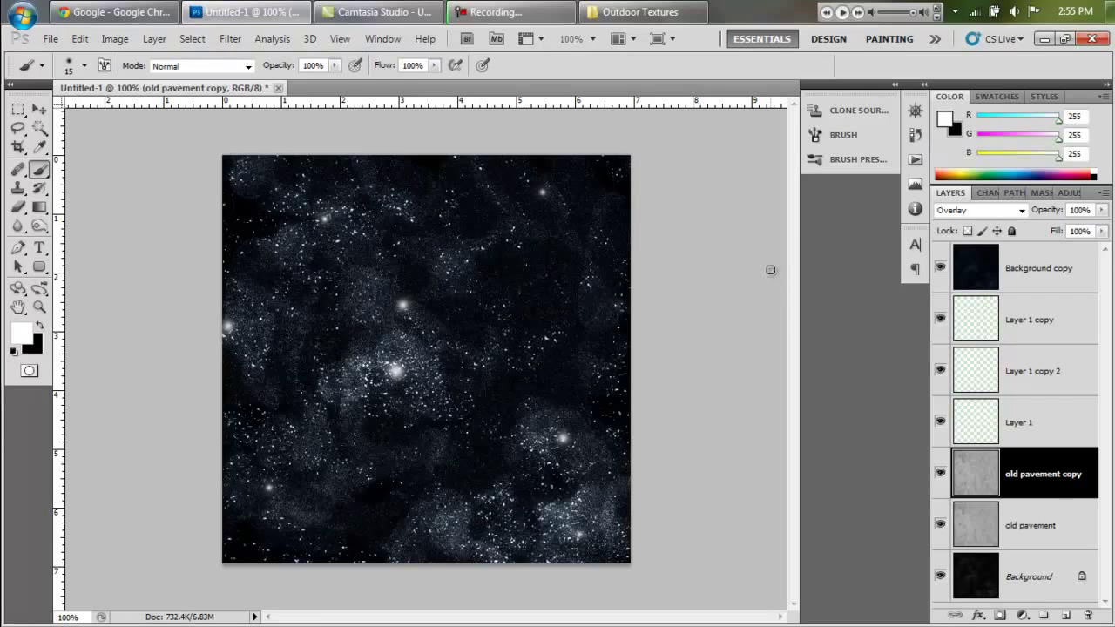
key("ctrl+equal")
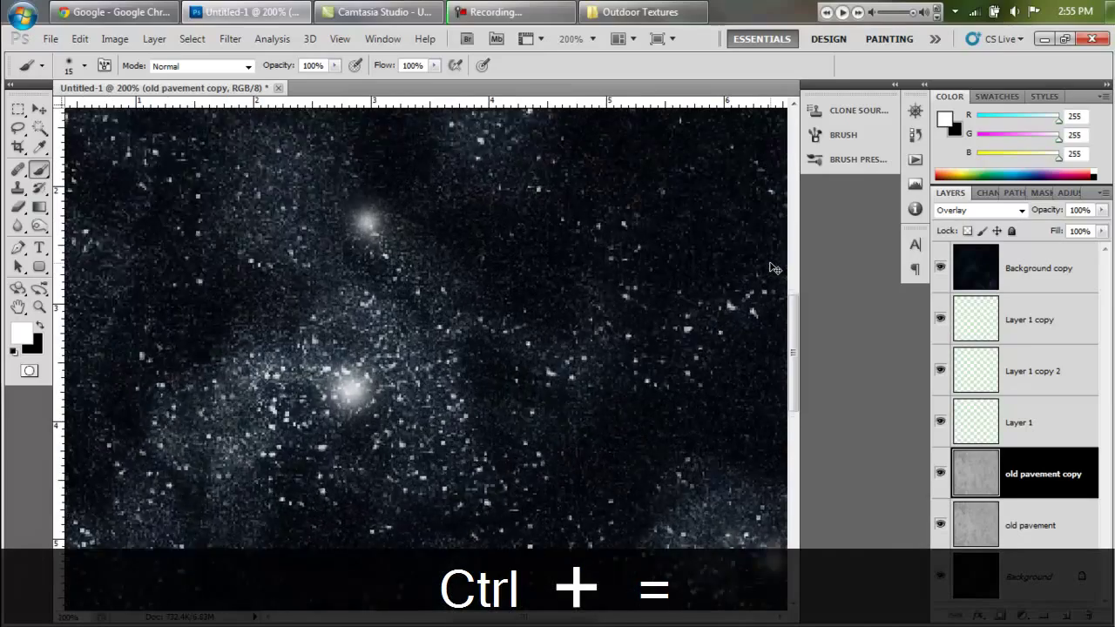
key("ctrl+minus")
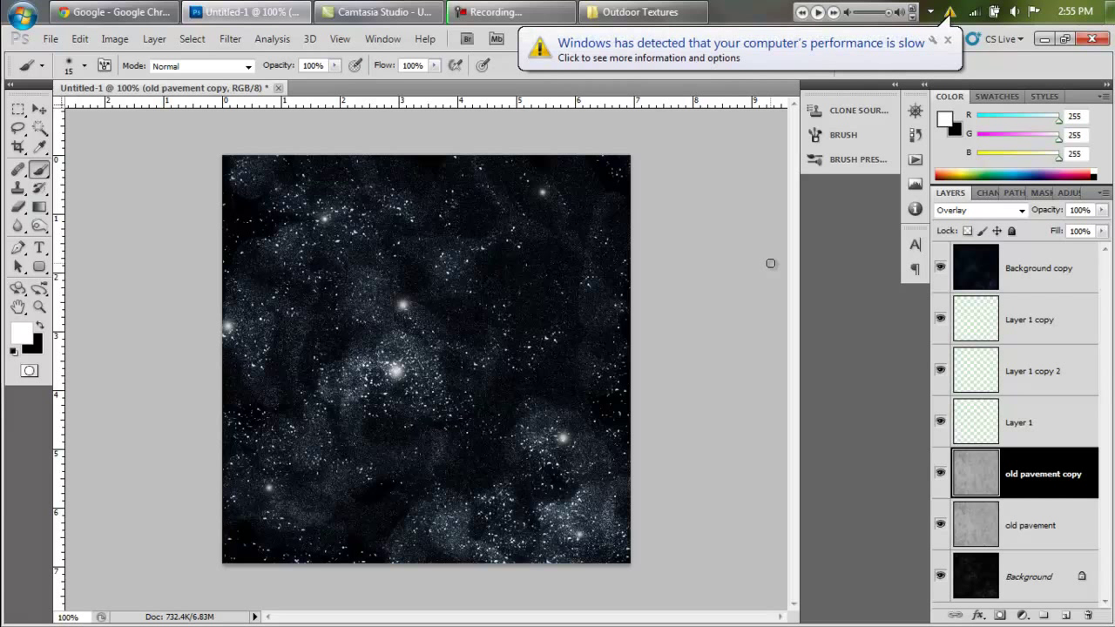
left_click(947, 39)
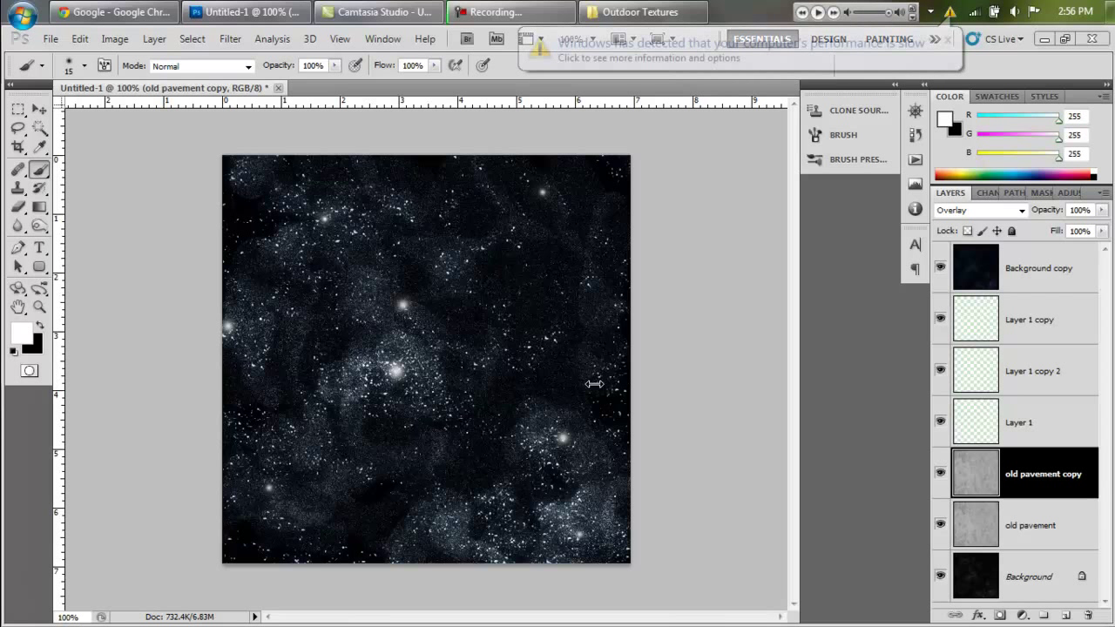
left_click(947, 39)
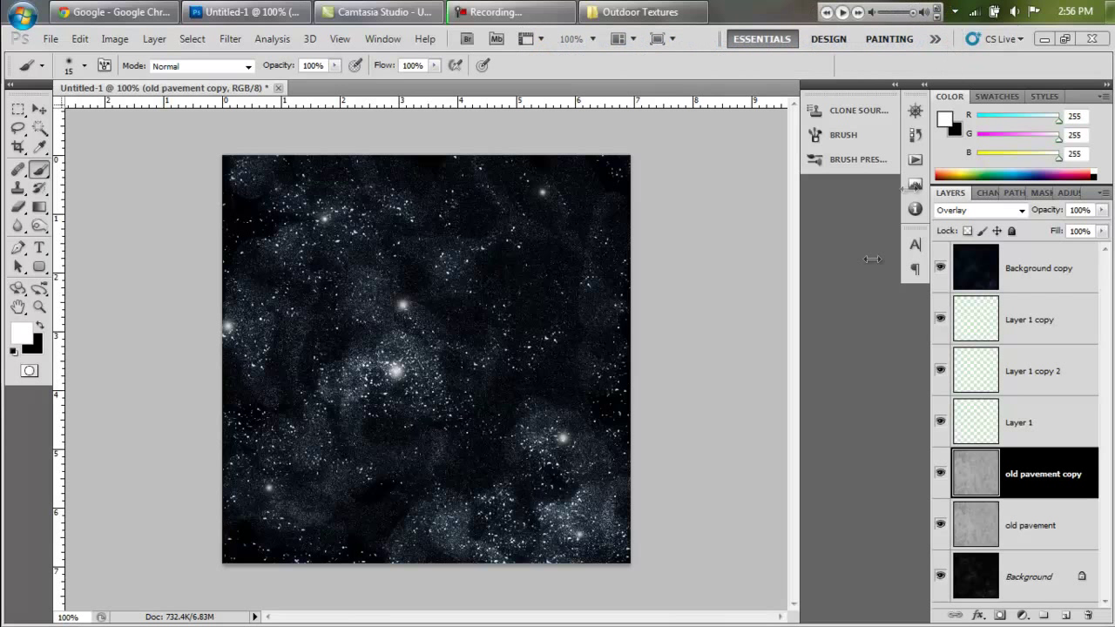